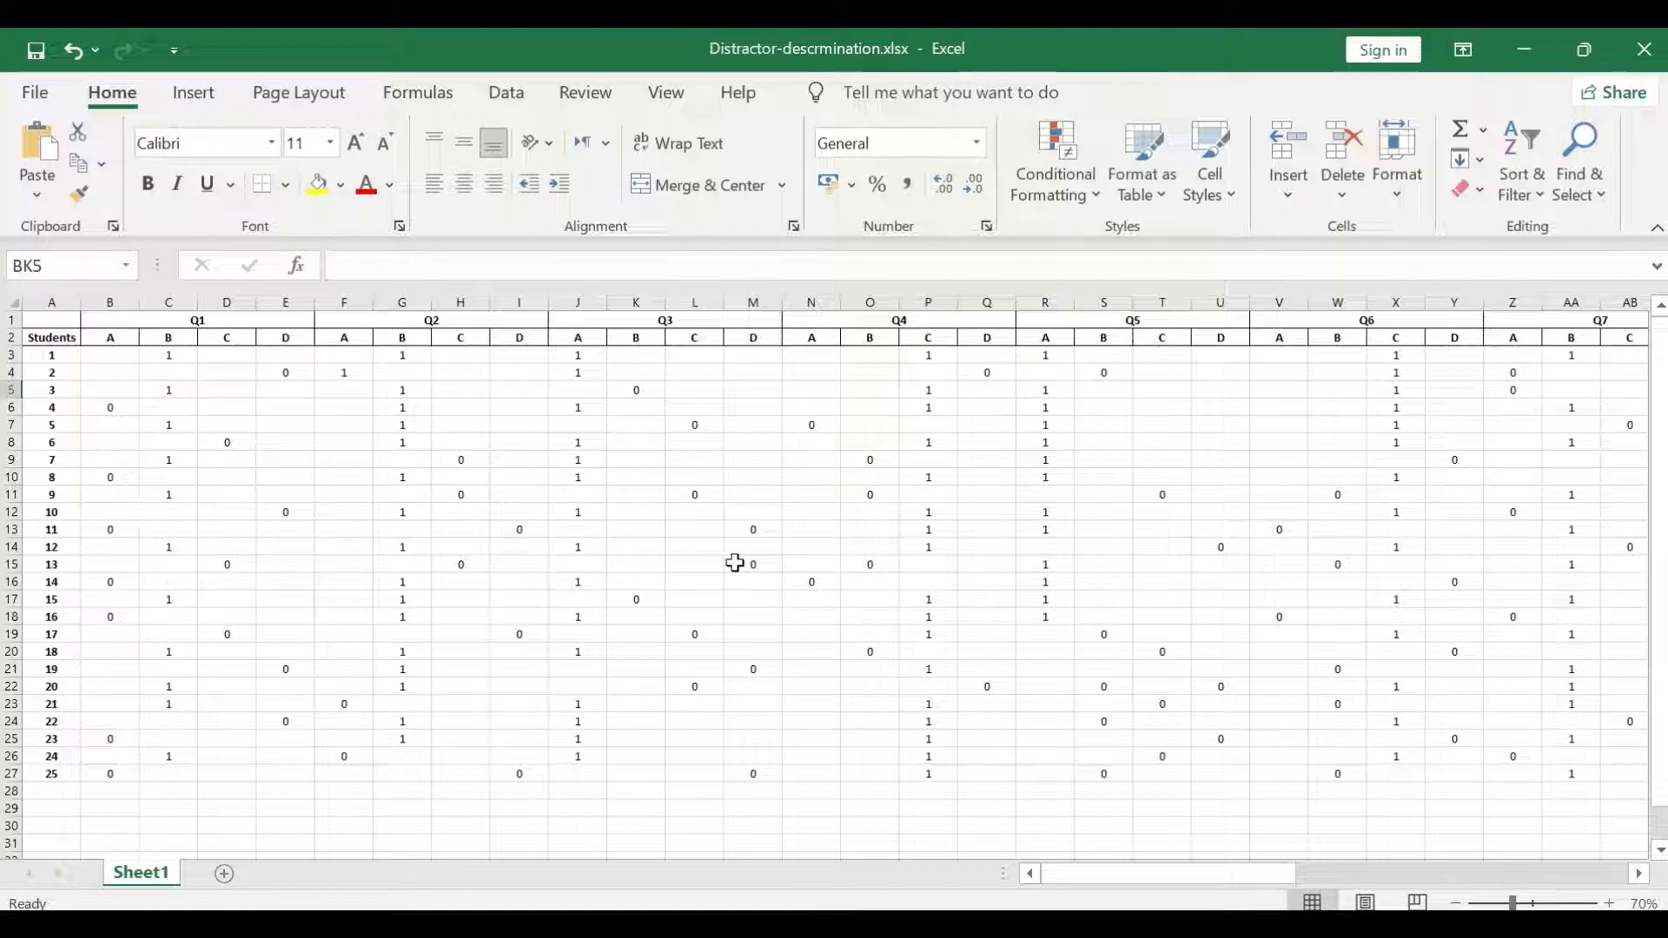
Enter the header "totalscore" in cell BJ2, just after the Q15 answer columns.
drag(1192, 879, 1530, 830)
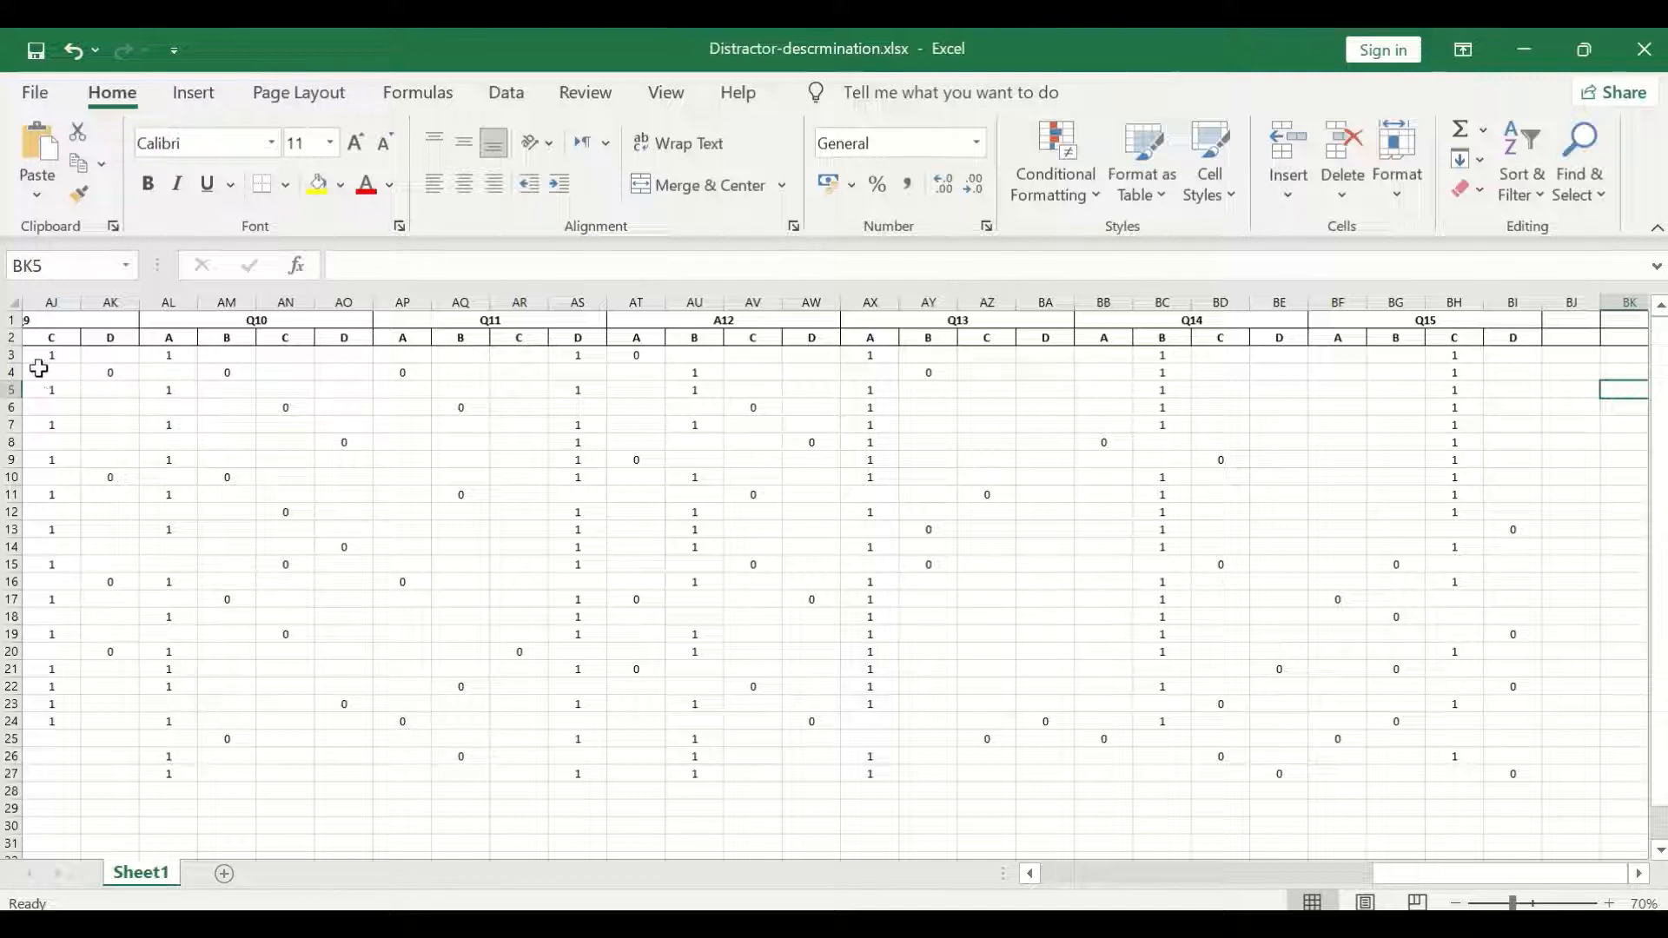
click(1572, 342)
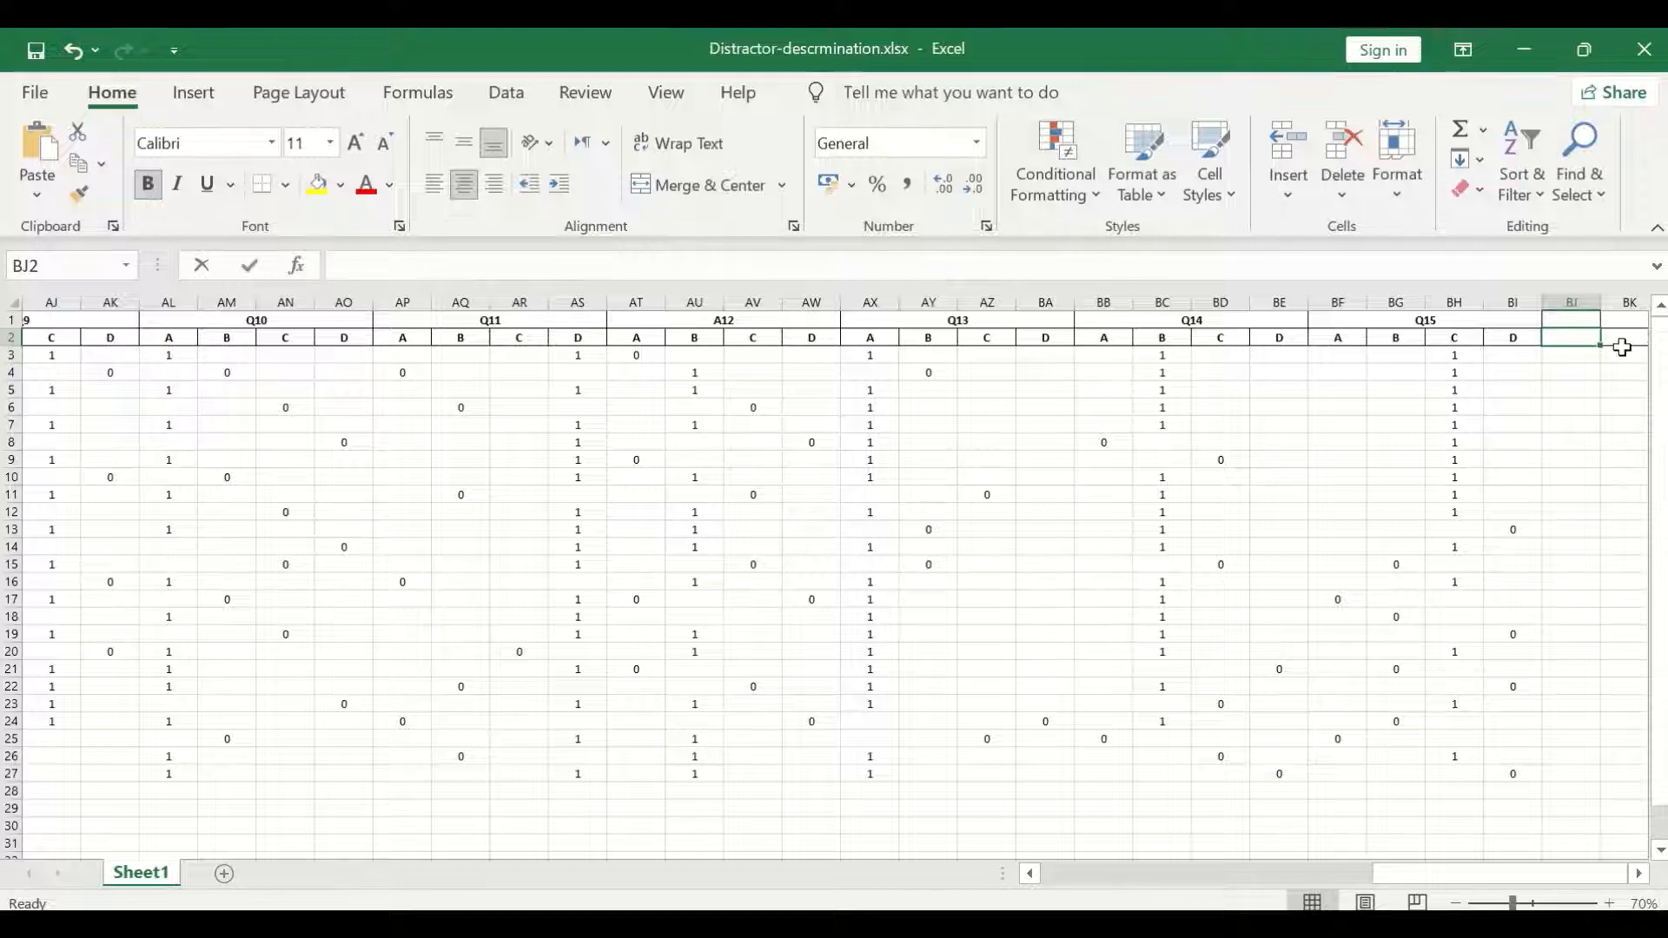
text(tot)
key(BackSpace)
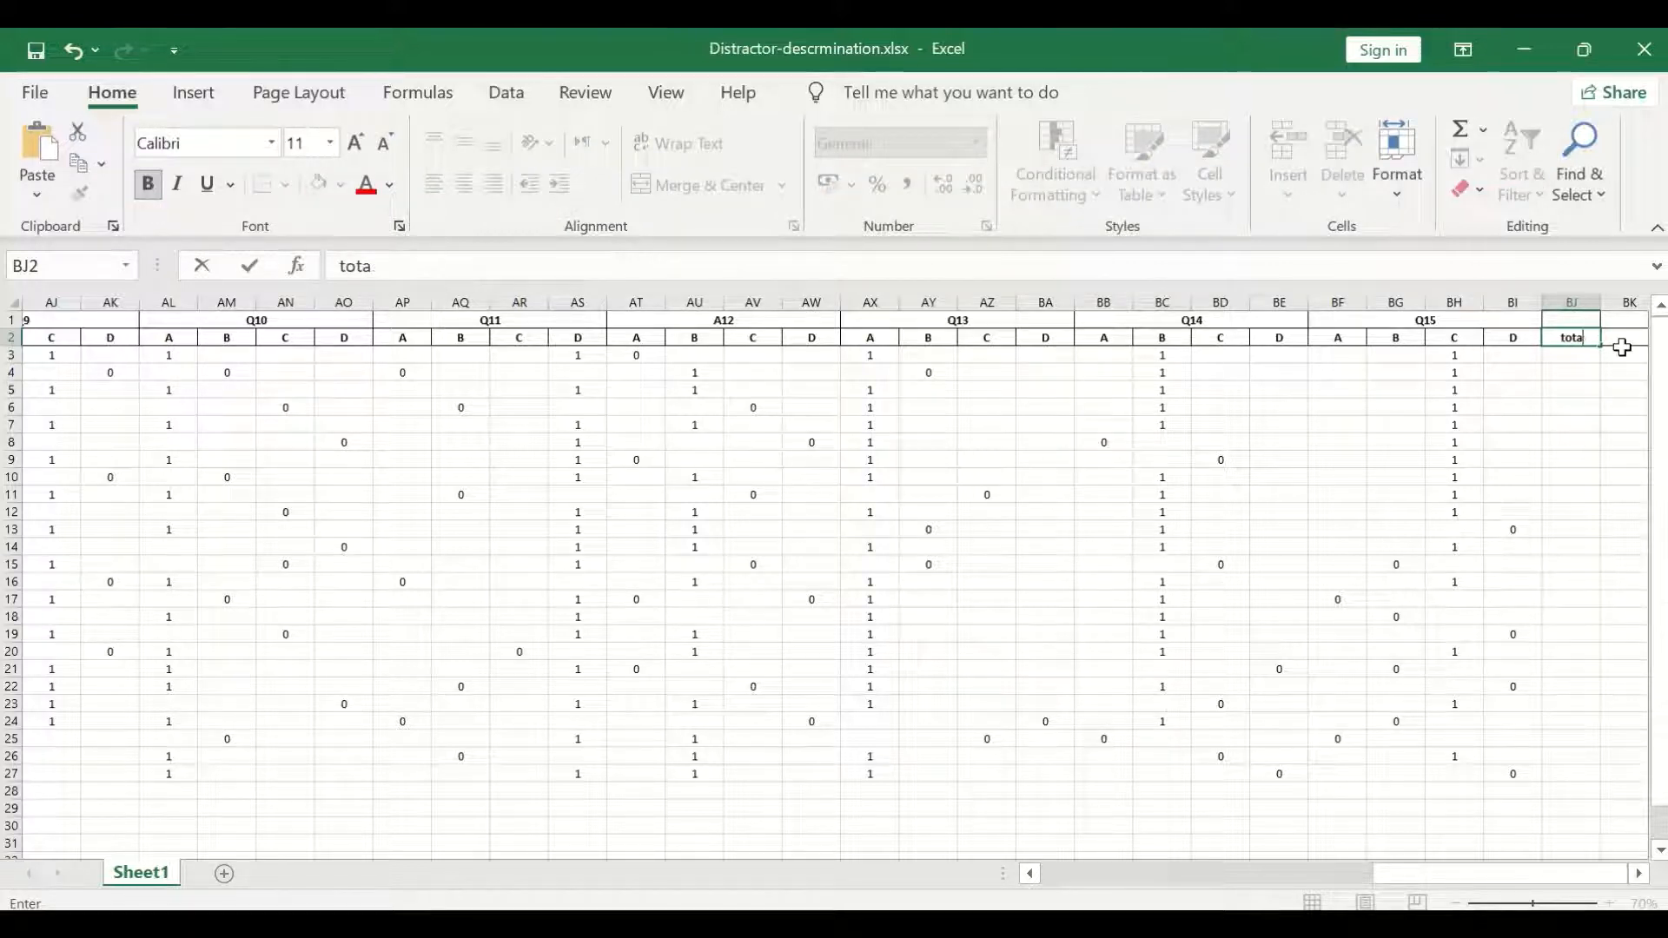
text(lsocre)
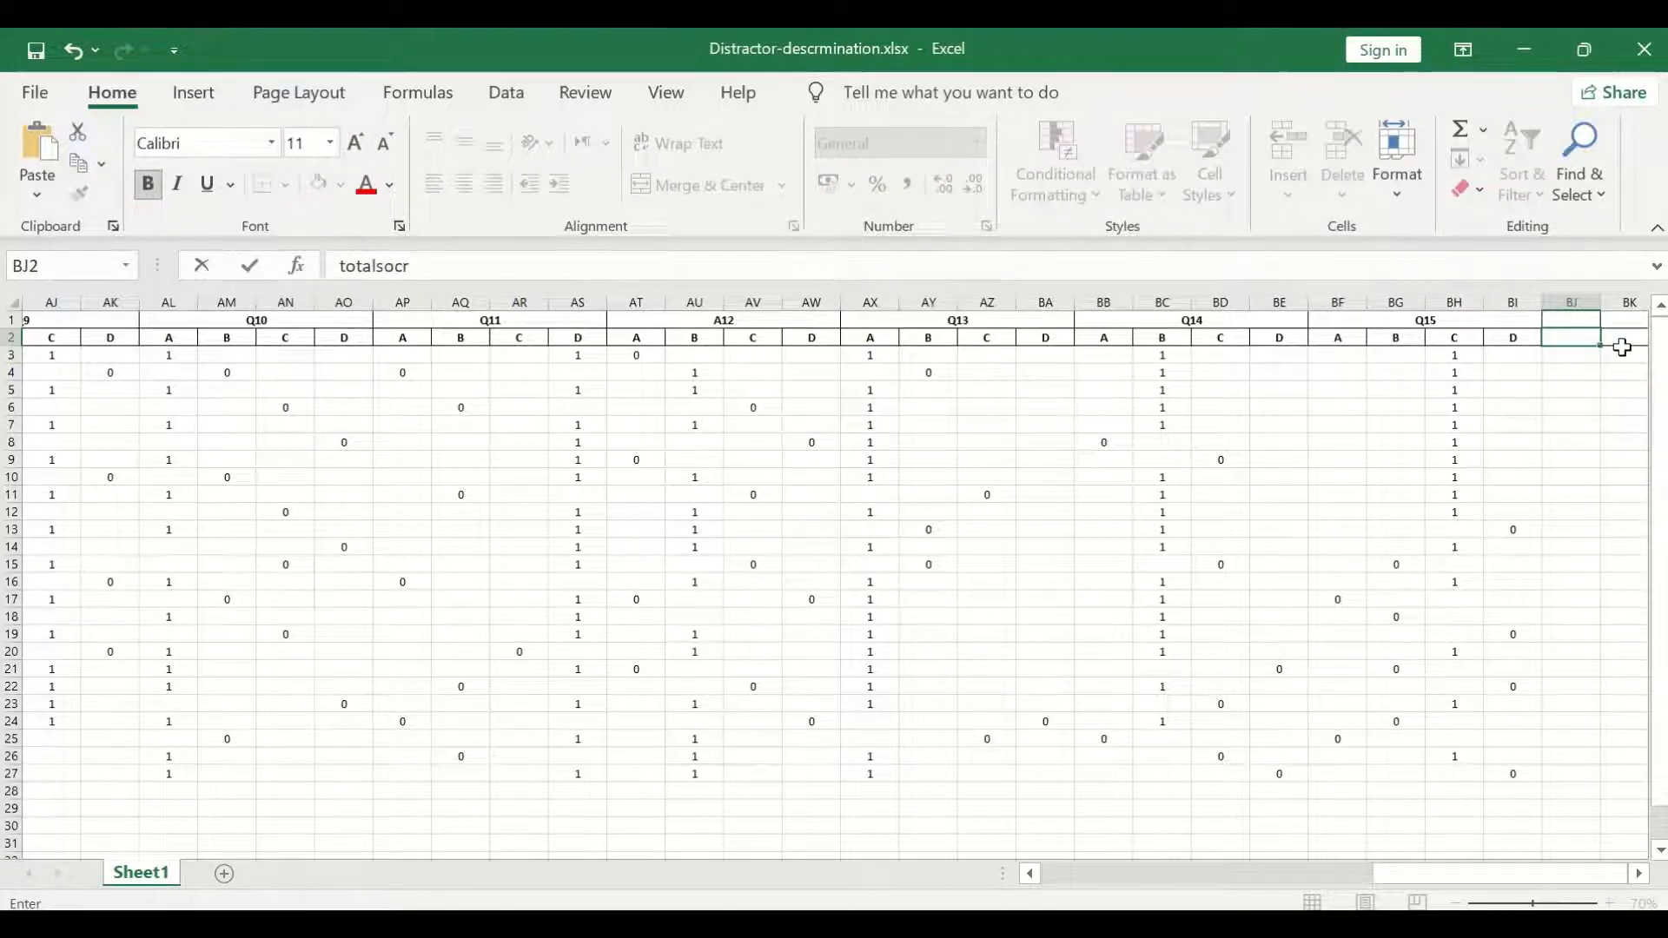
key(BackSpace)
key(BackSpace)
key(BackSpace)
key(BackSpace)
text(core)
Calculate the first student's total score in BJ3 with the formula =SUM(B3:BI3).
click(1574, 353)
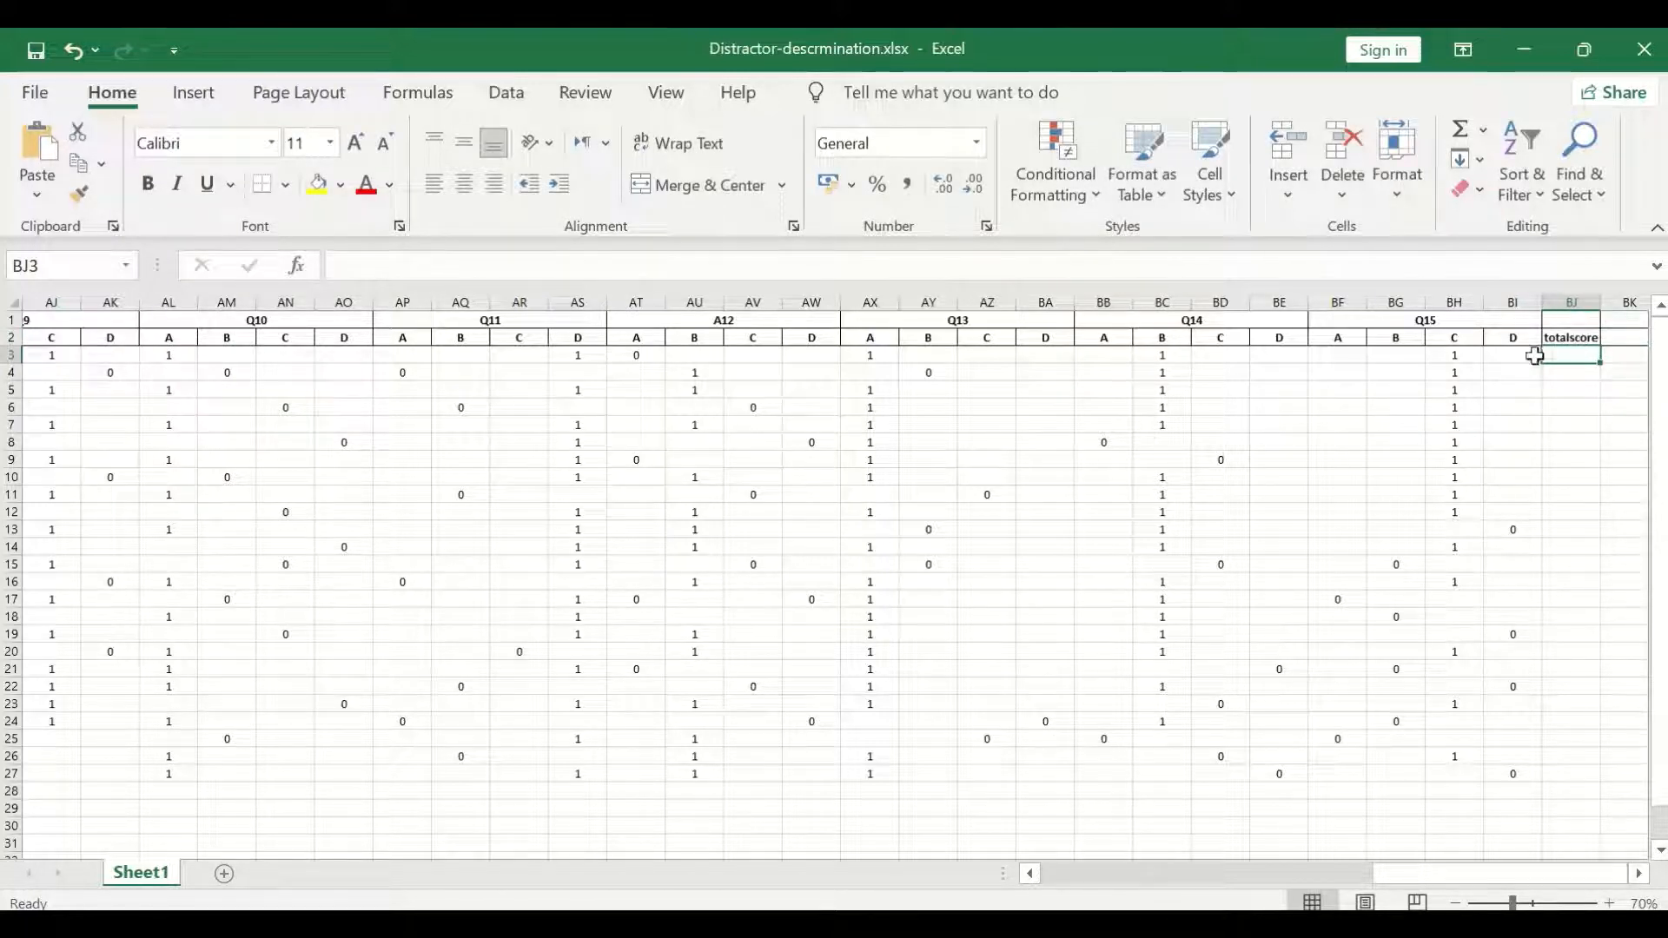
click(1483, 130)
click(1499, 164)
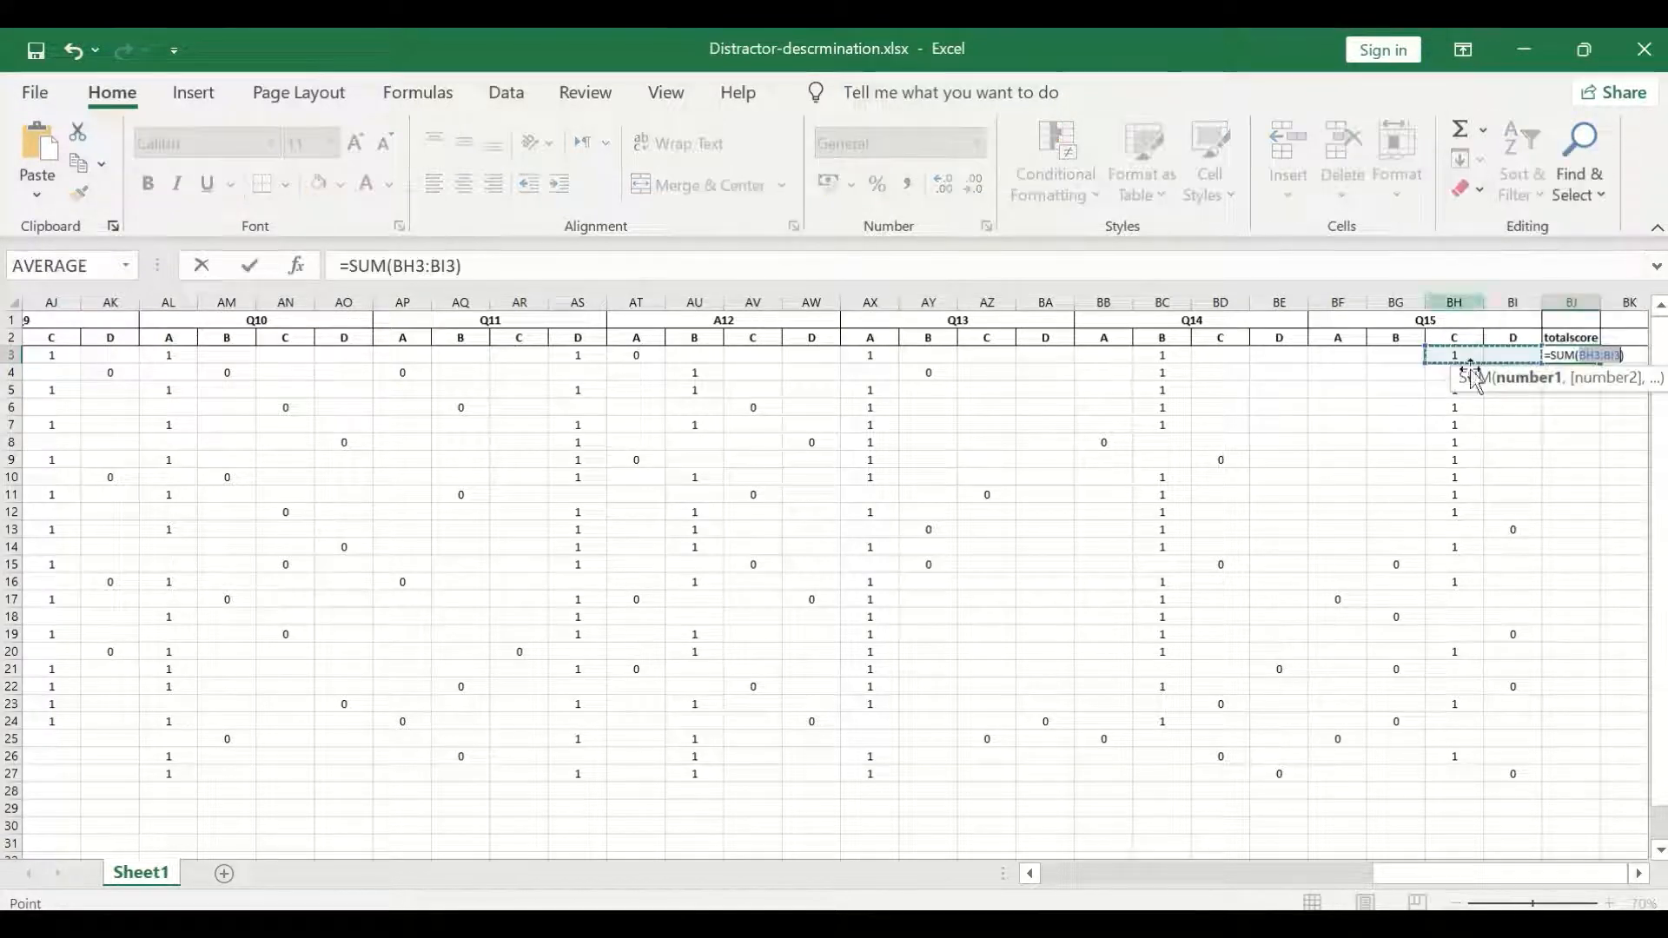
drag(1492, 356, 129, 352)
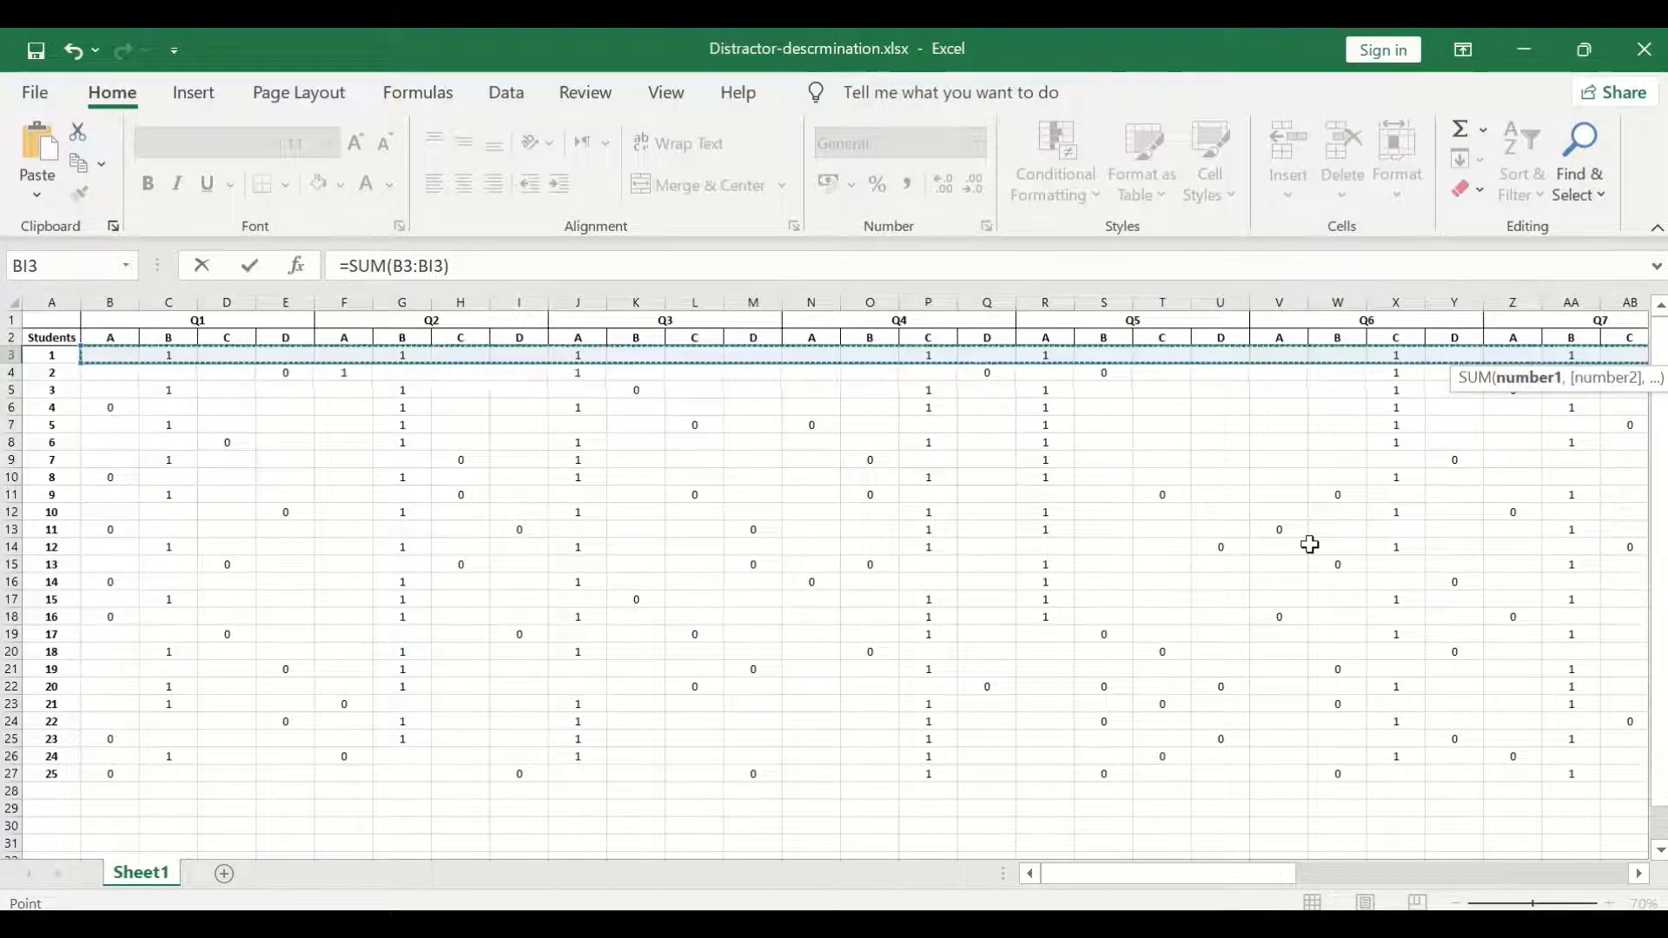
key(Return)
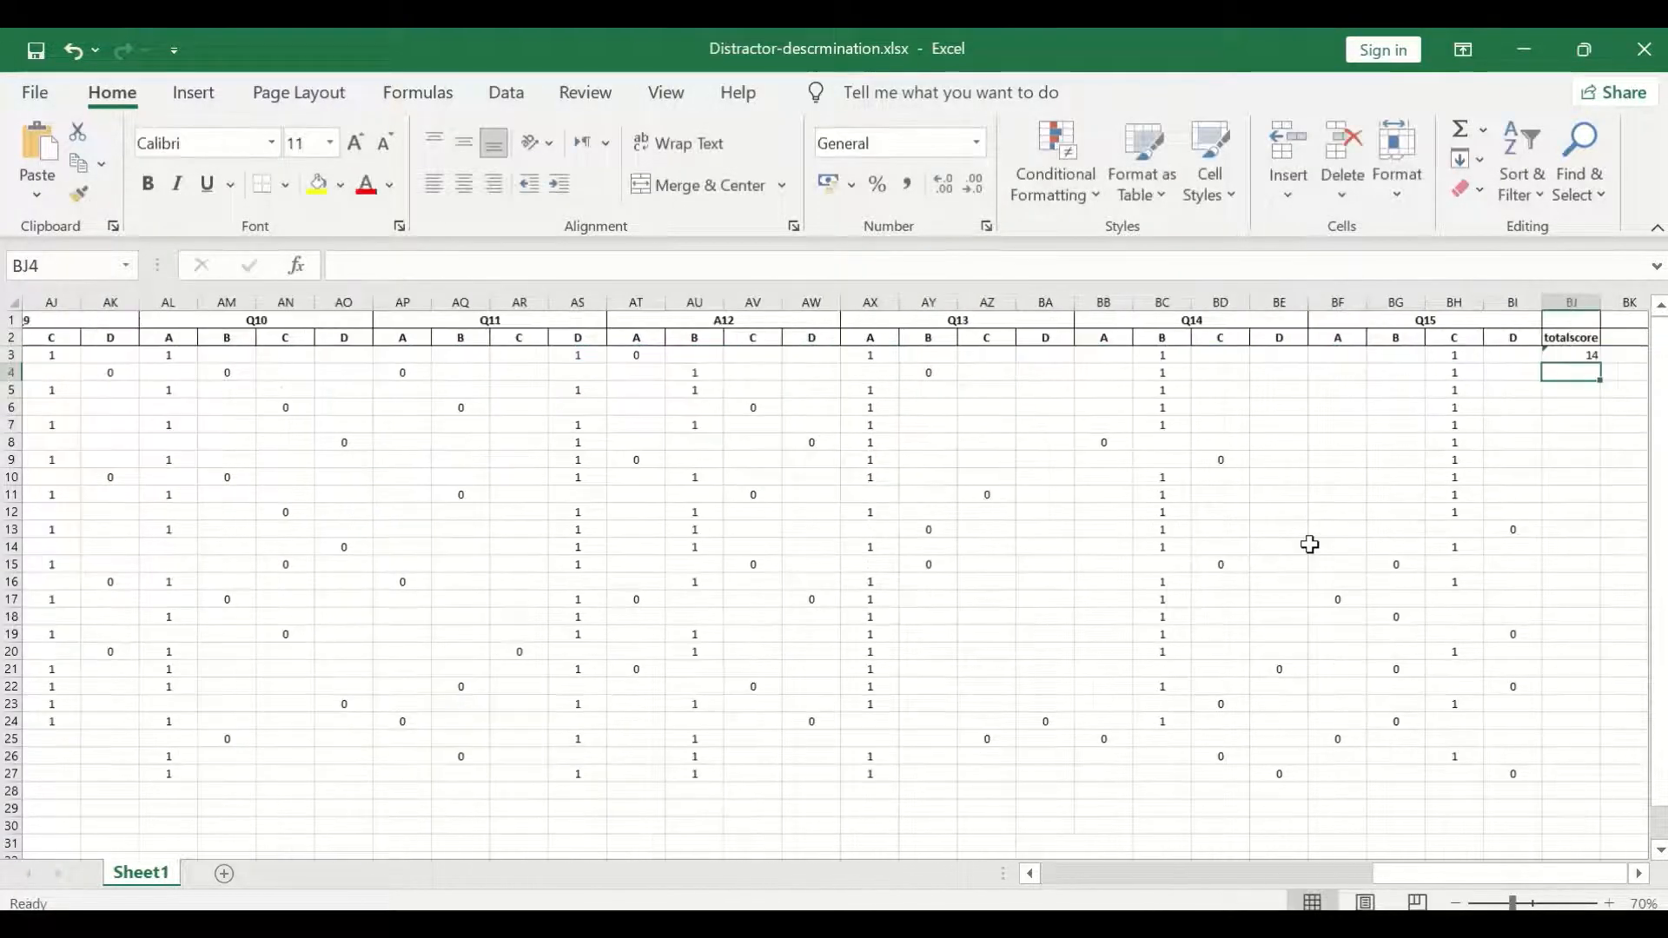
Copy the total score formula from BJ3 down through BJ27 for all students.
click(1554, 351)
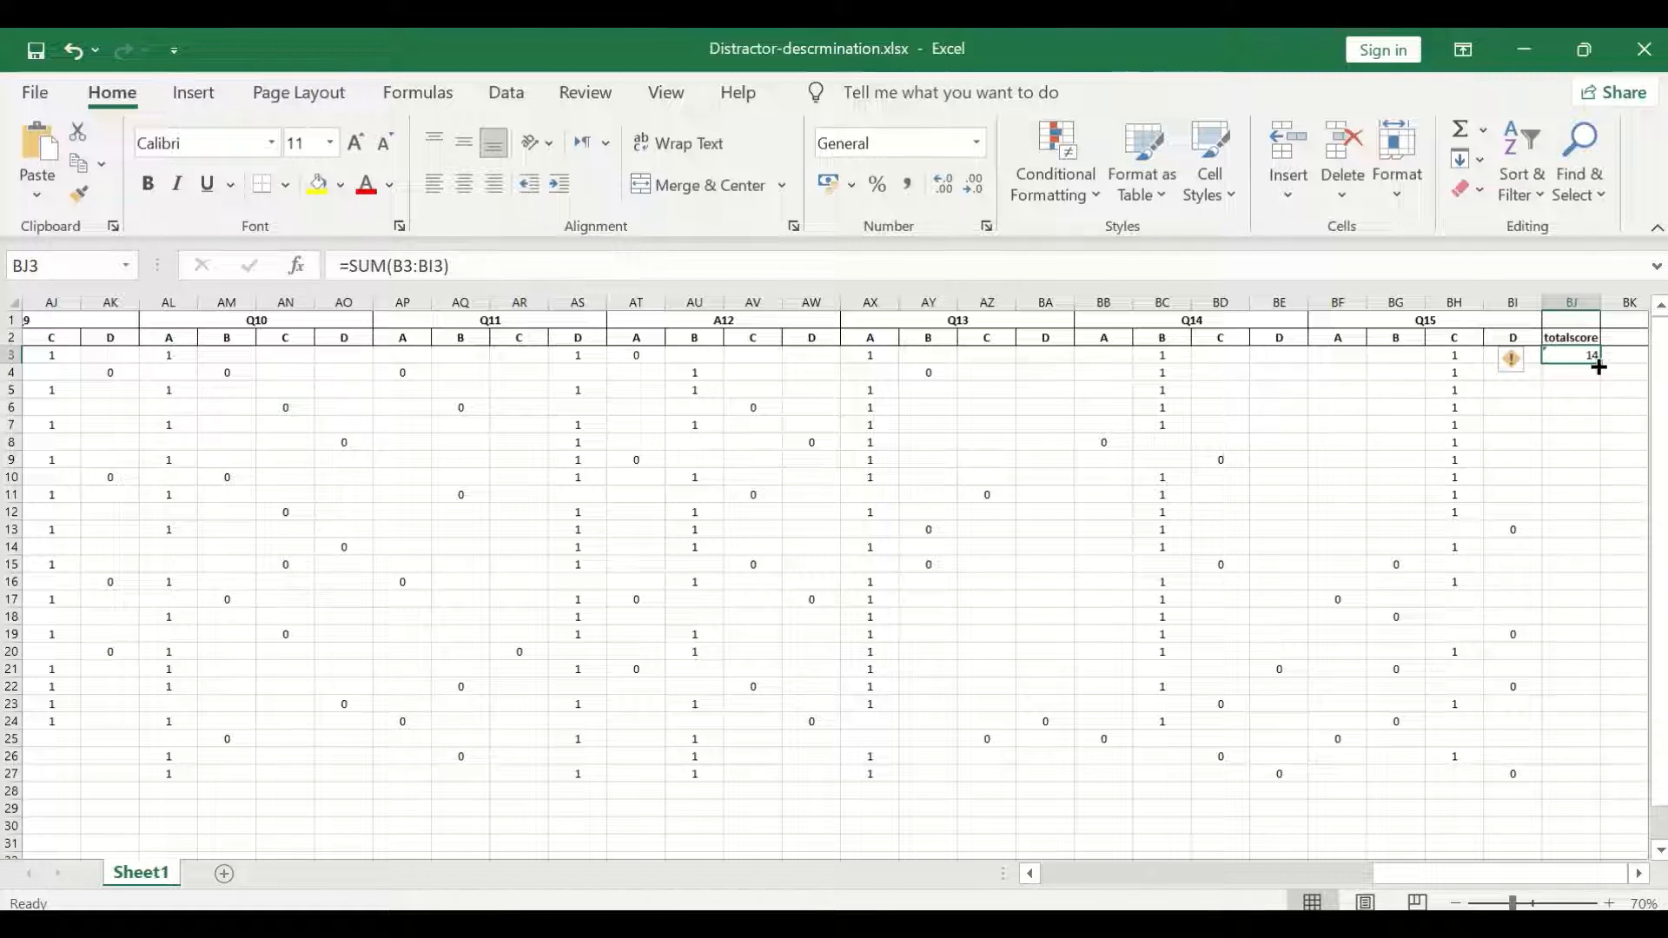
drag(1598, 366, 1565, 780)
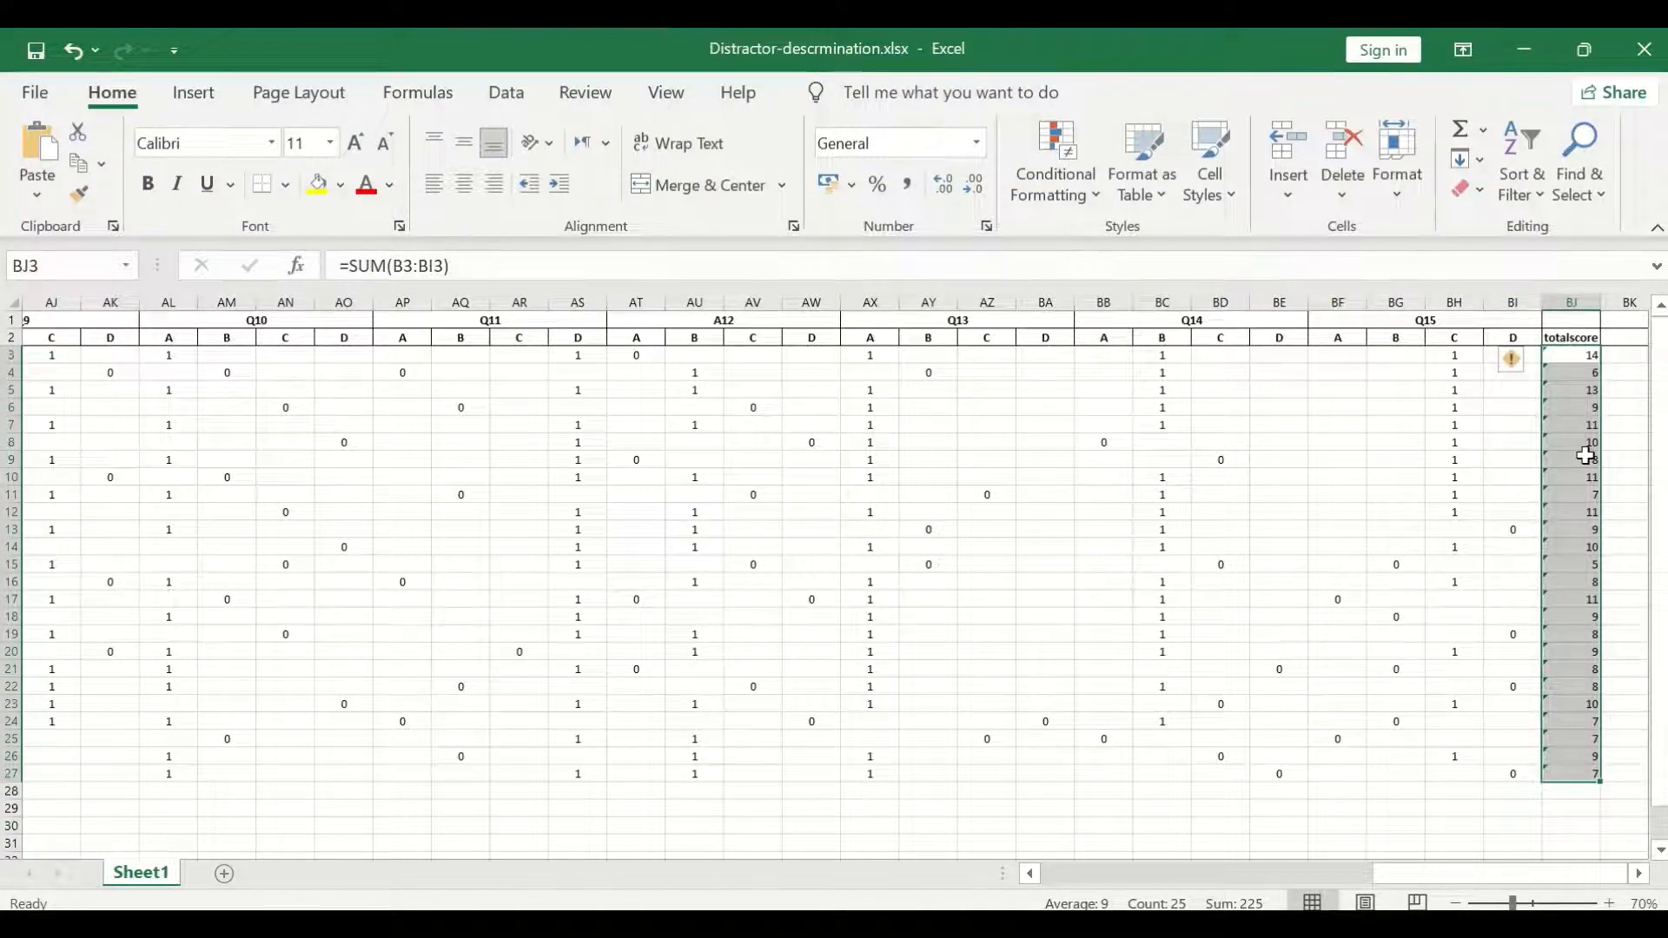
click(1615, 546)
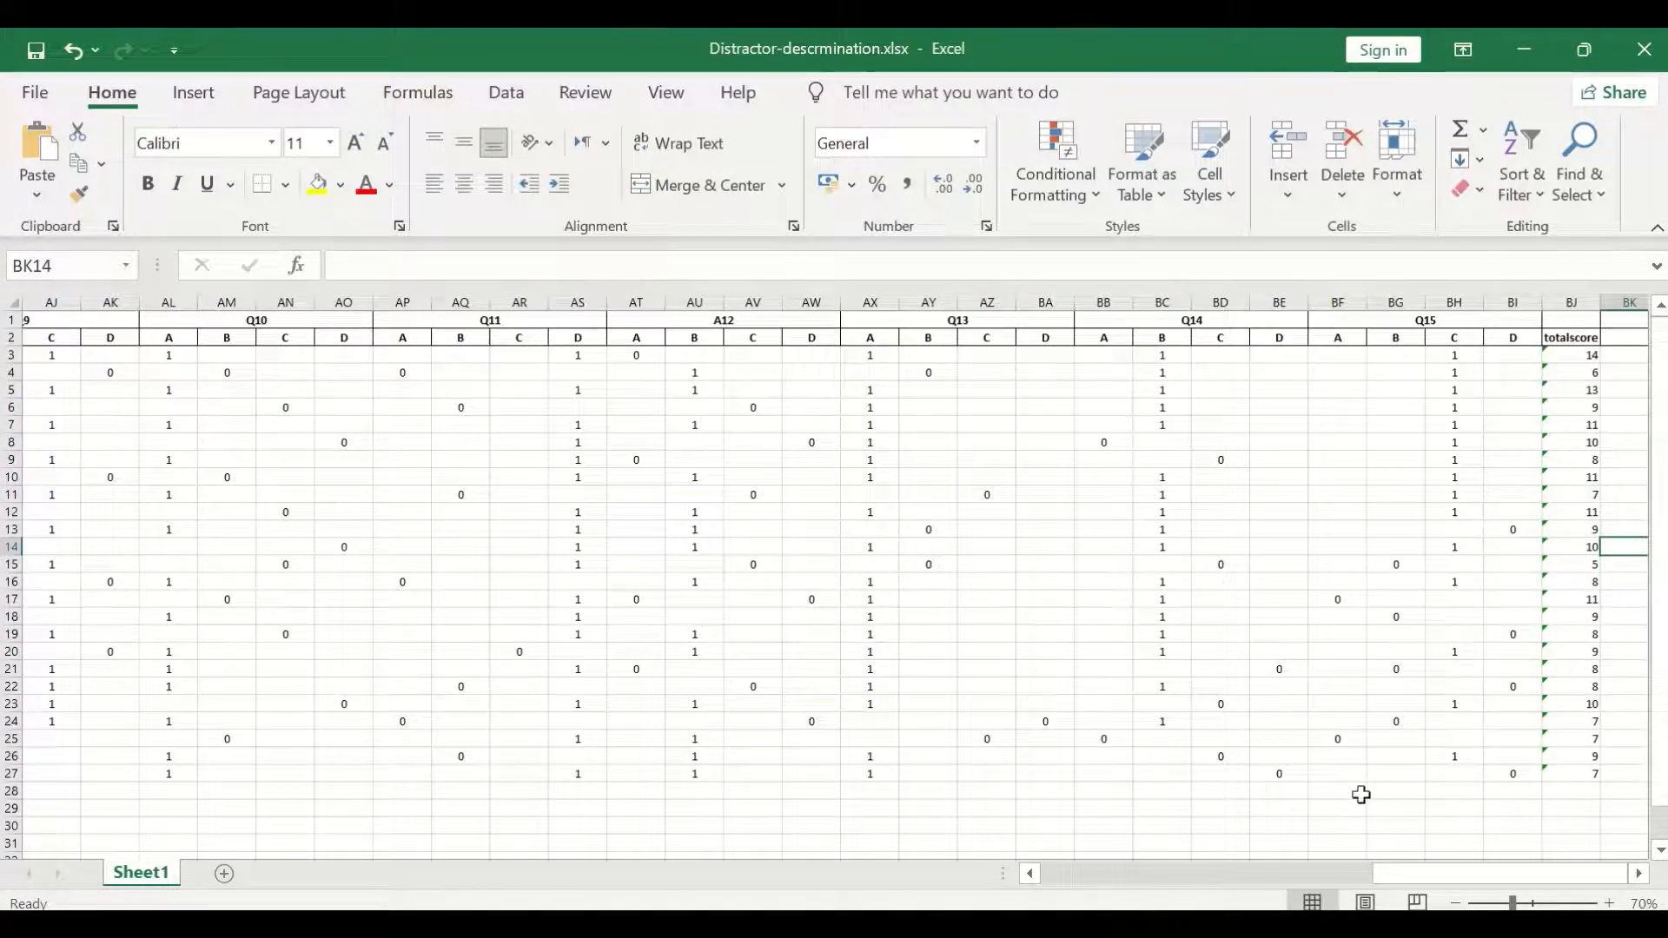
Sort the student table A2:BJ27 by the totalscore column, from largest to smallest, treating the first row as headers.
drag(1519, 872, 1602, 876)
mouse_move(1511, 875)
mouse_down()
mouse_move(1393, 856)
mouse_move(1537, 873)
mouse_up()
drag(1534, 877, 1150, 800)
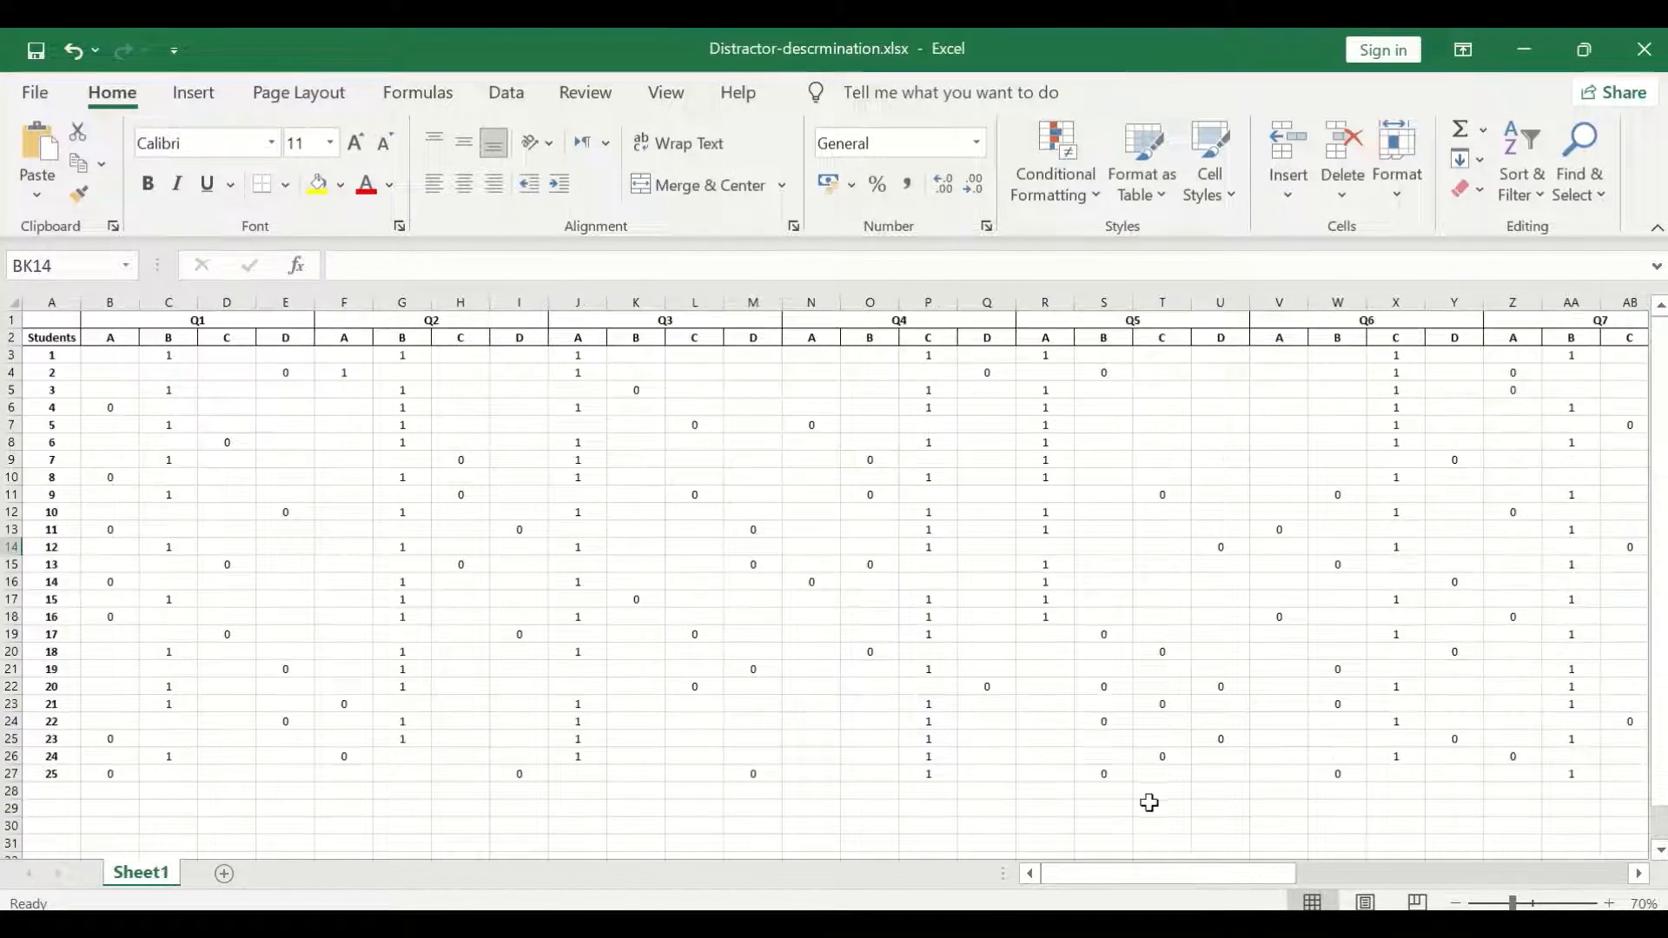
click(49, 343)
drag(49, 343, 123, 343)
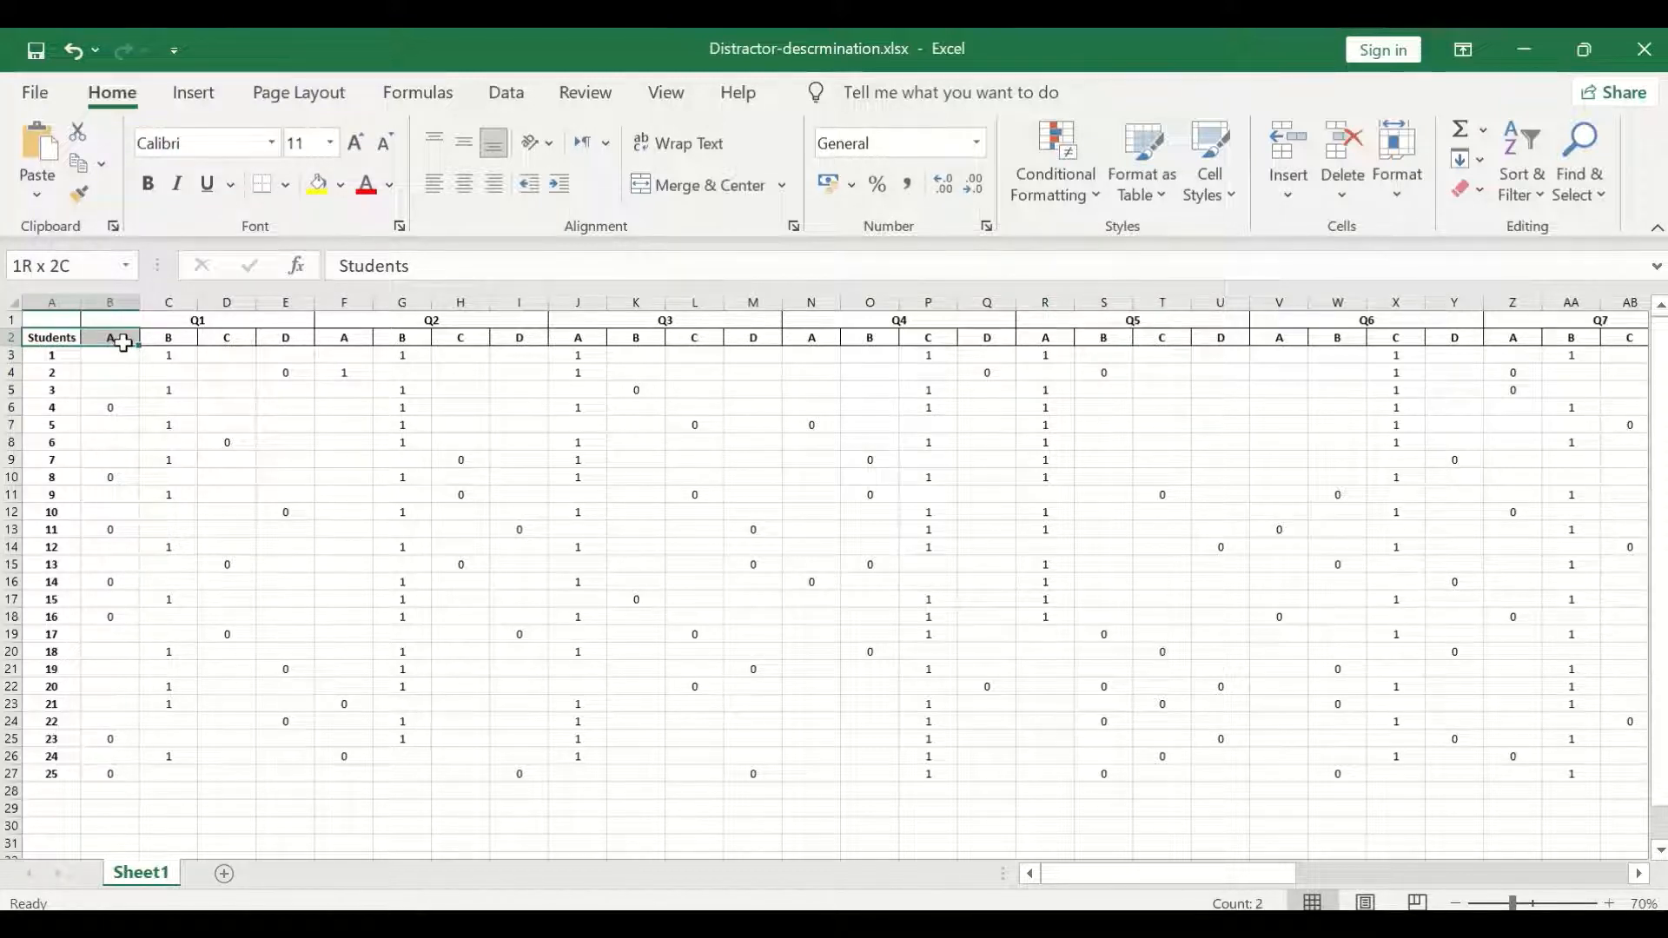
drag(126, 343, 1503, 777)
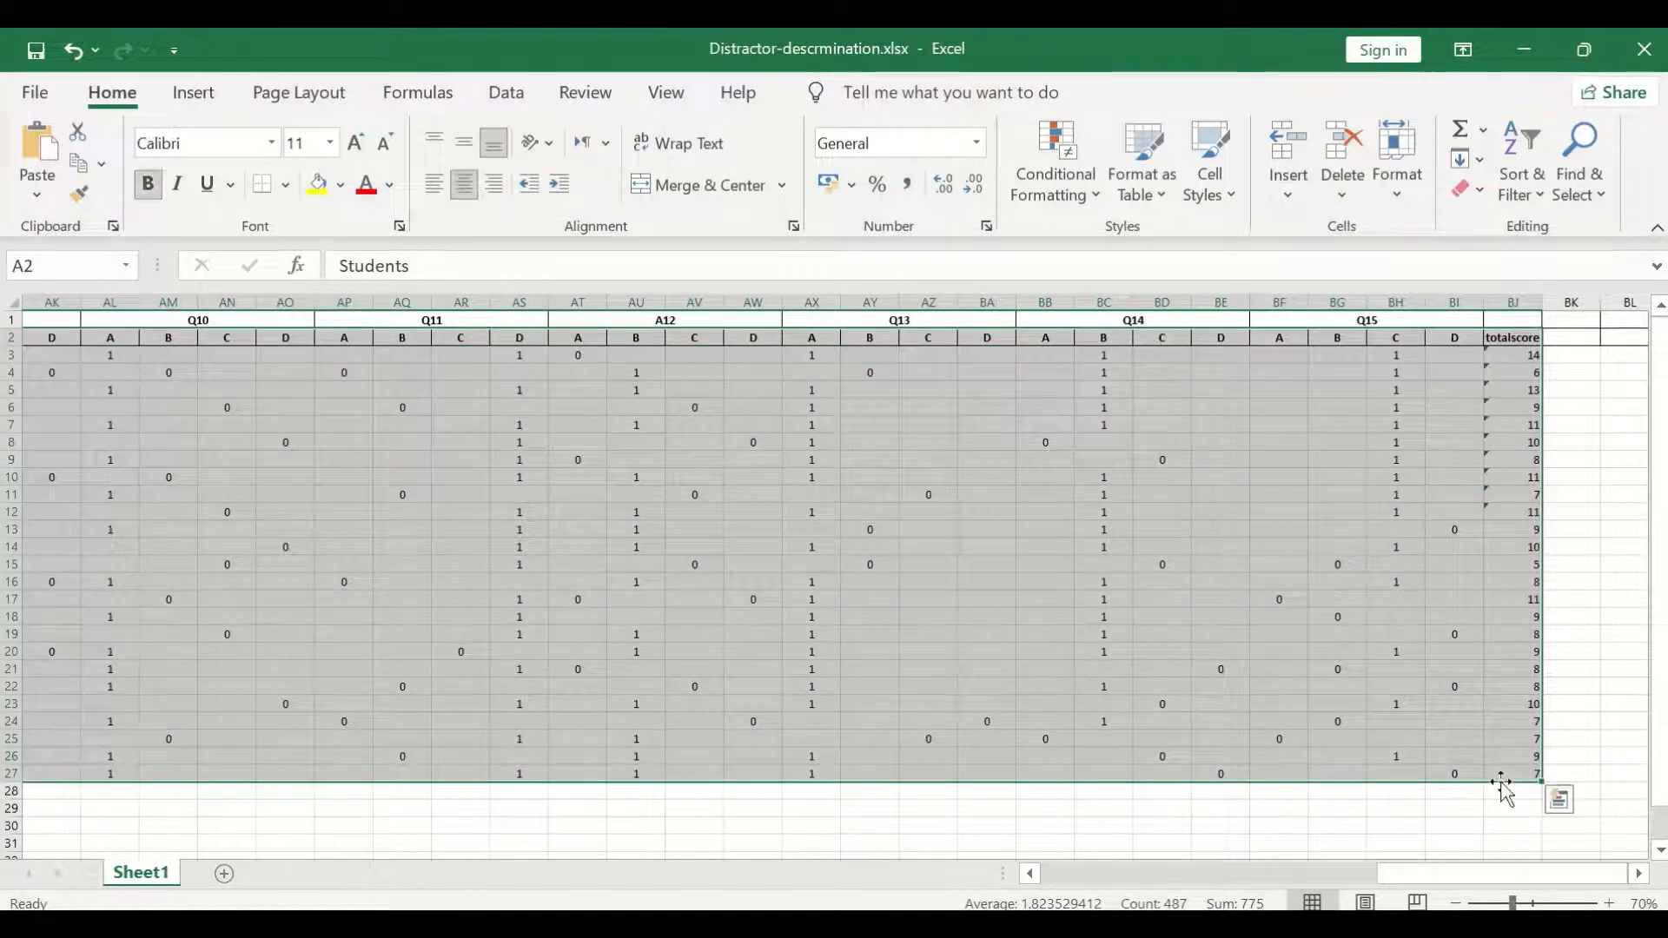
drag(1515, 875, 931, 876)
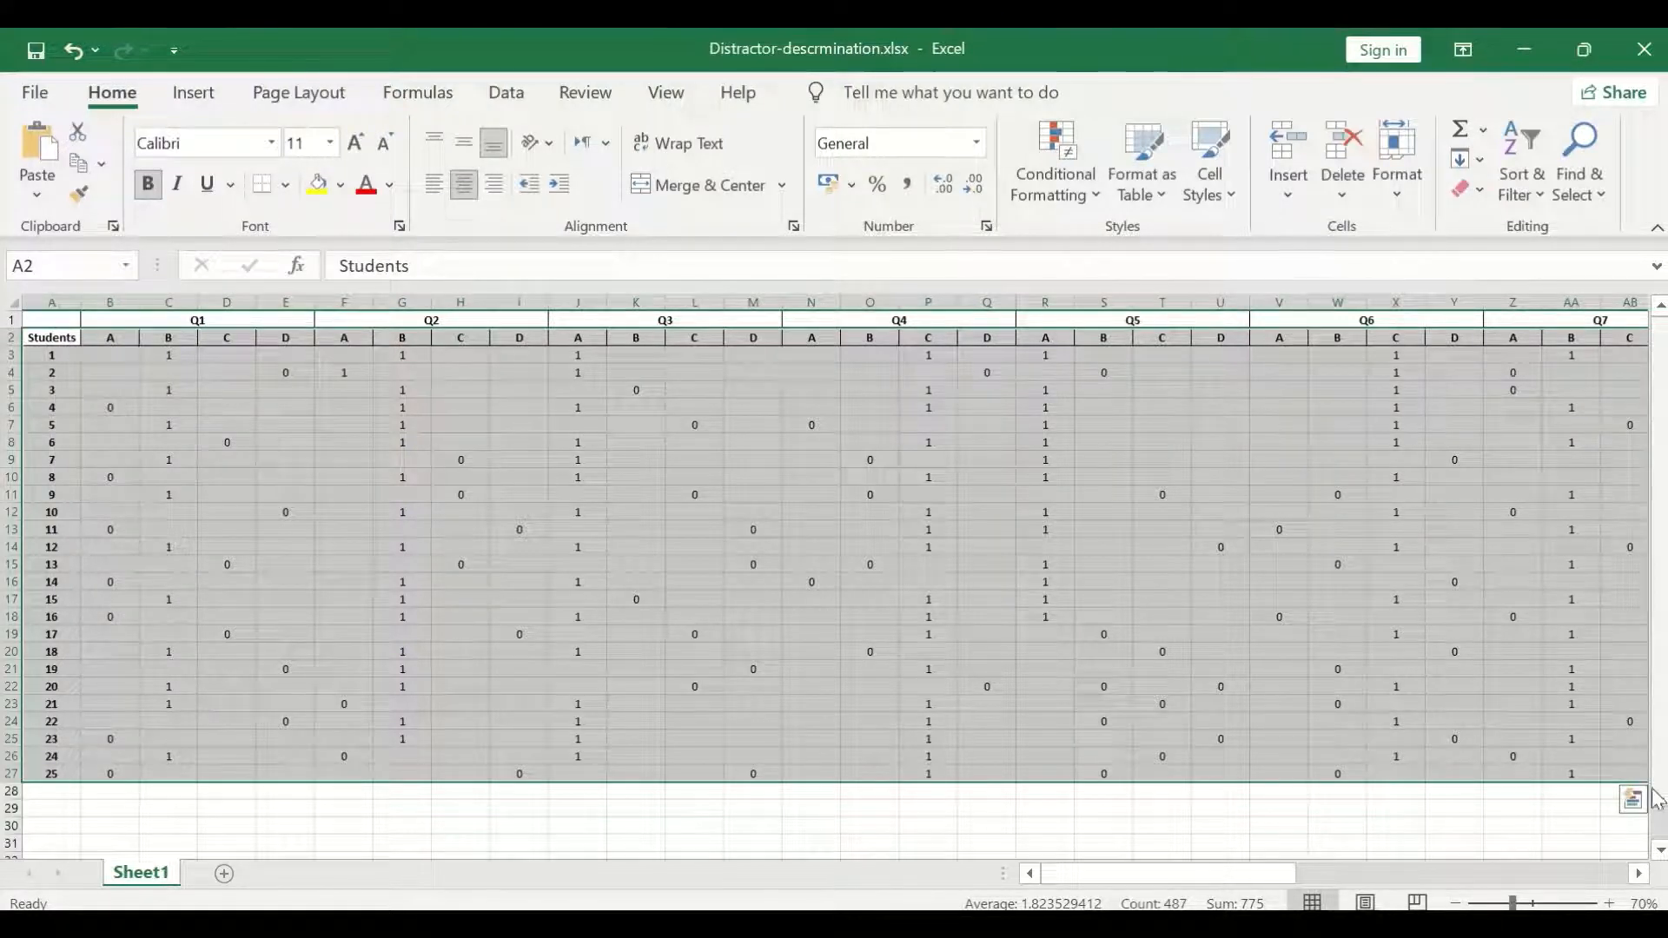
drag(1273, 874, 1618, 878)
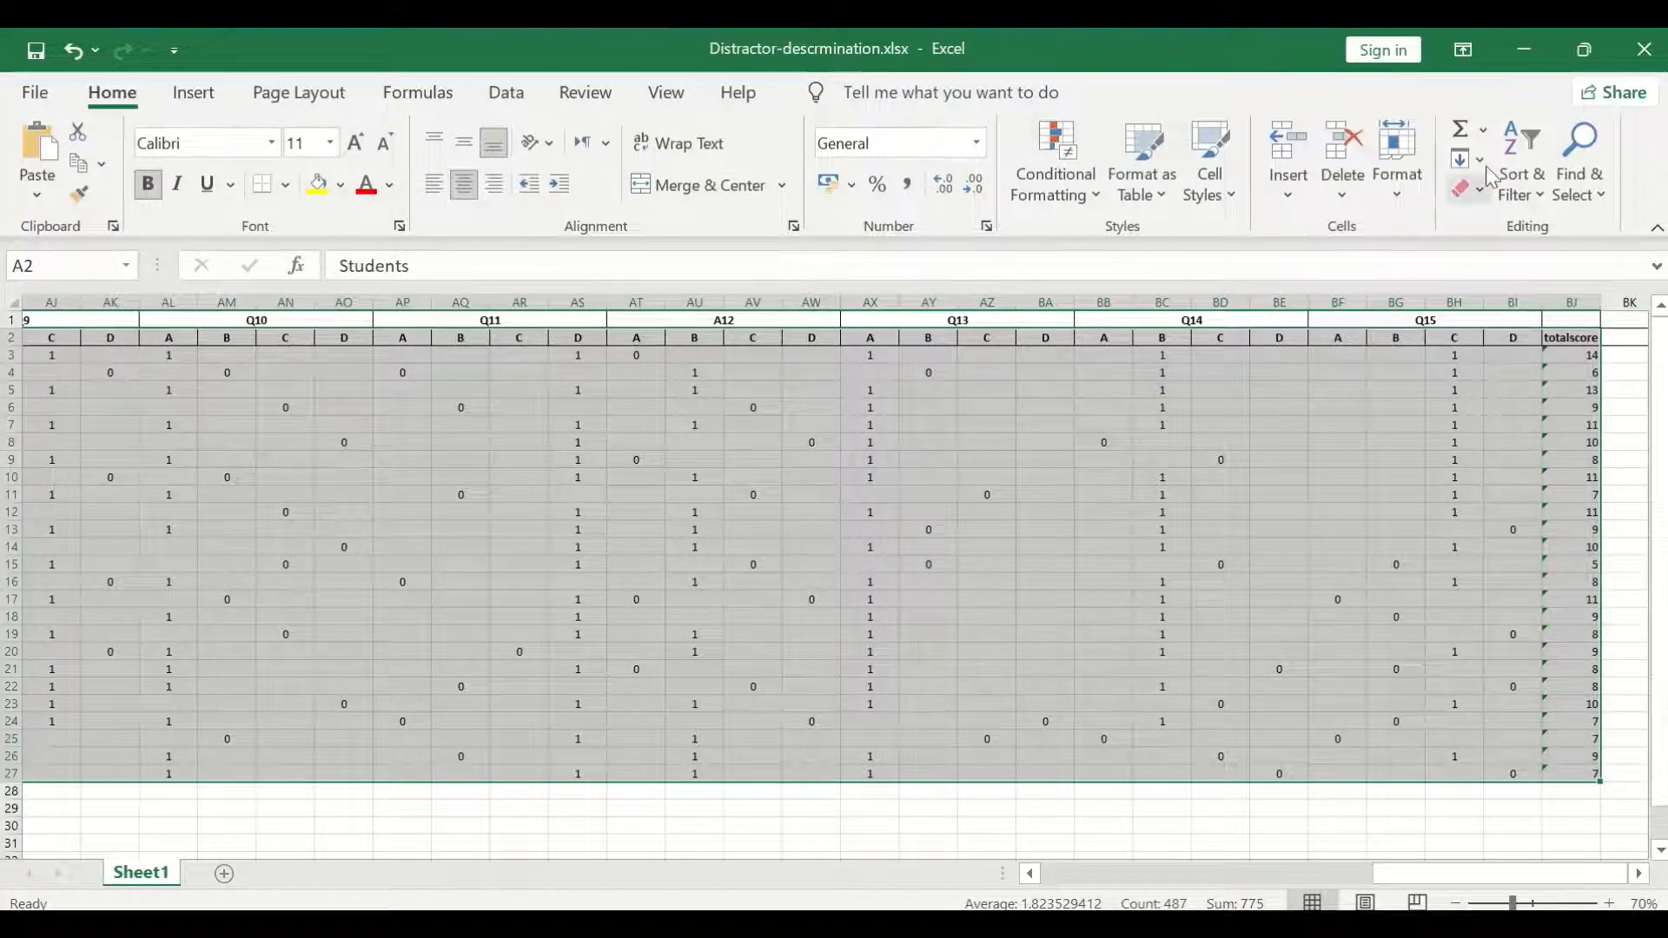
click(1534, 206)
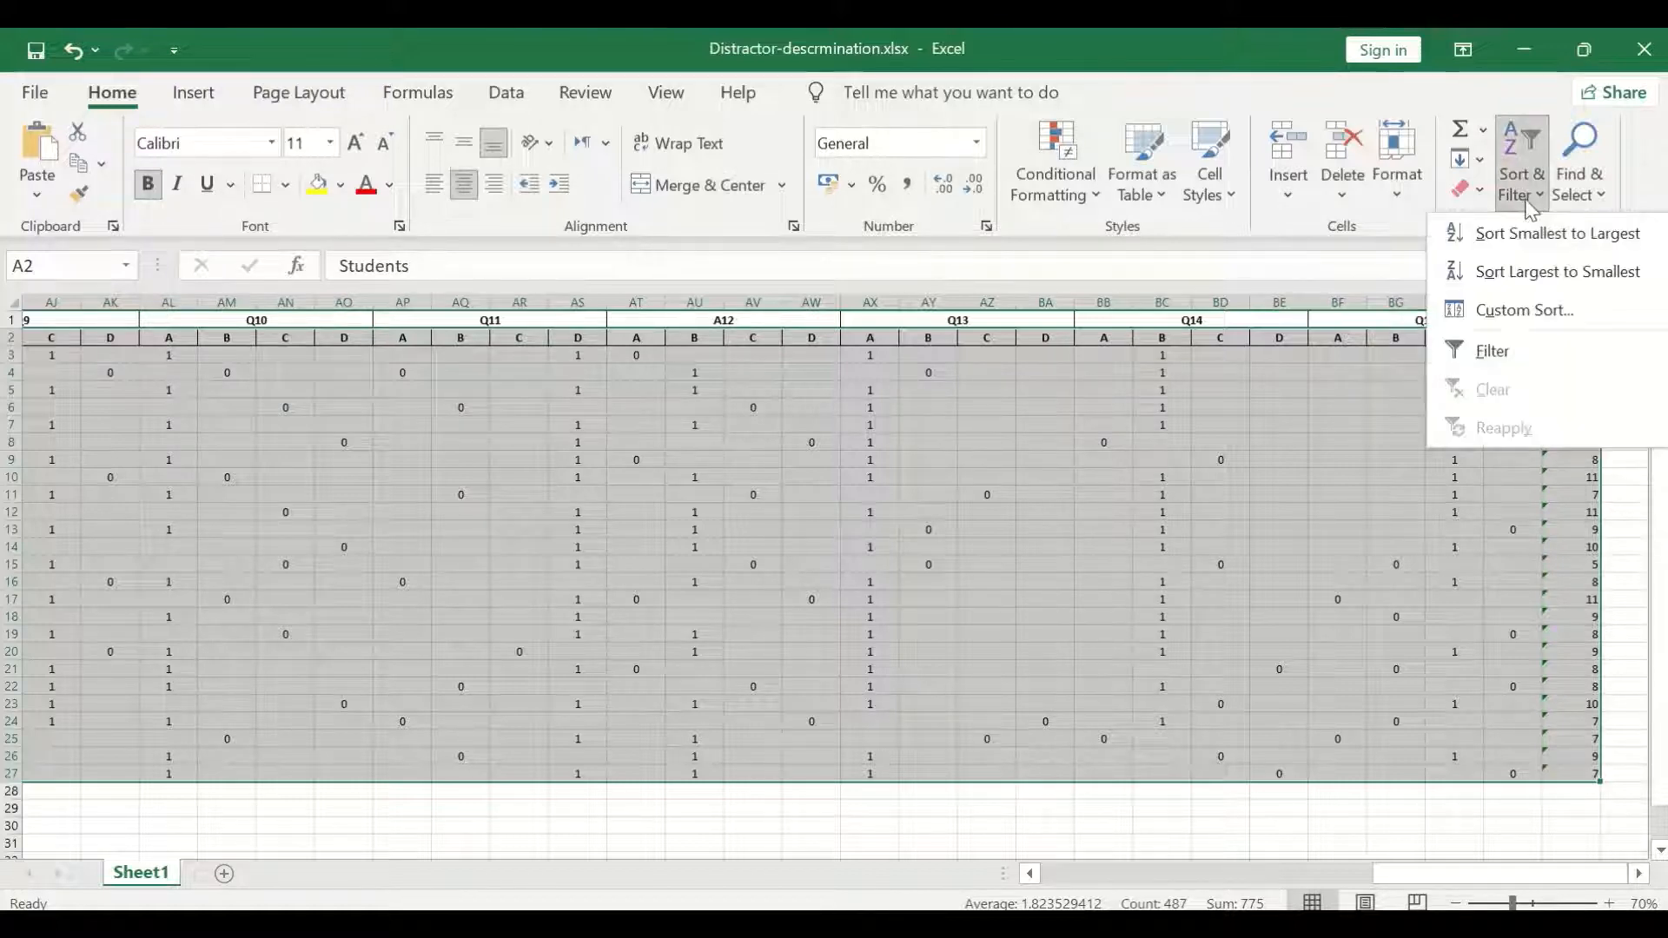
click(1522, 323)
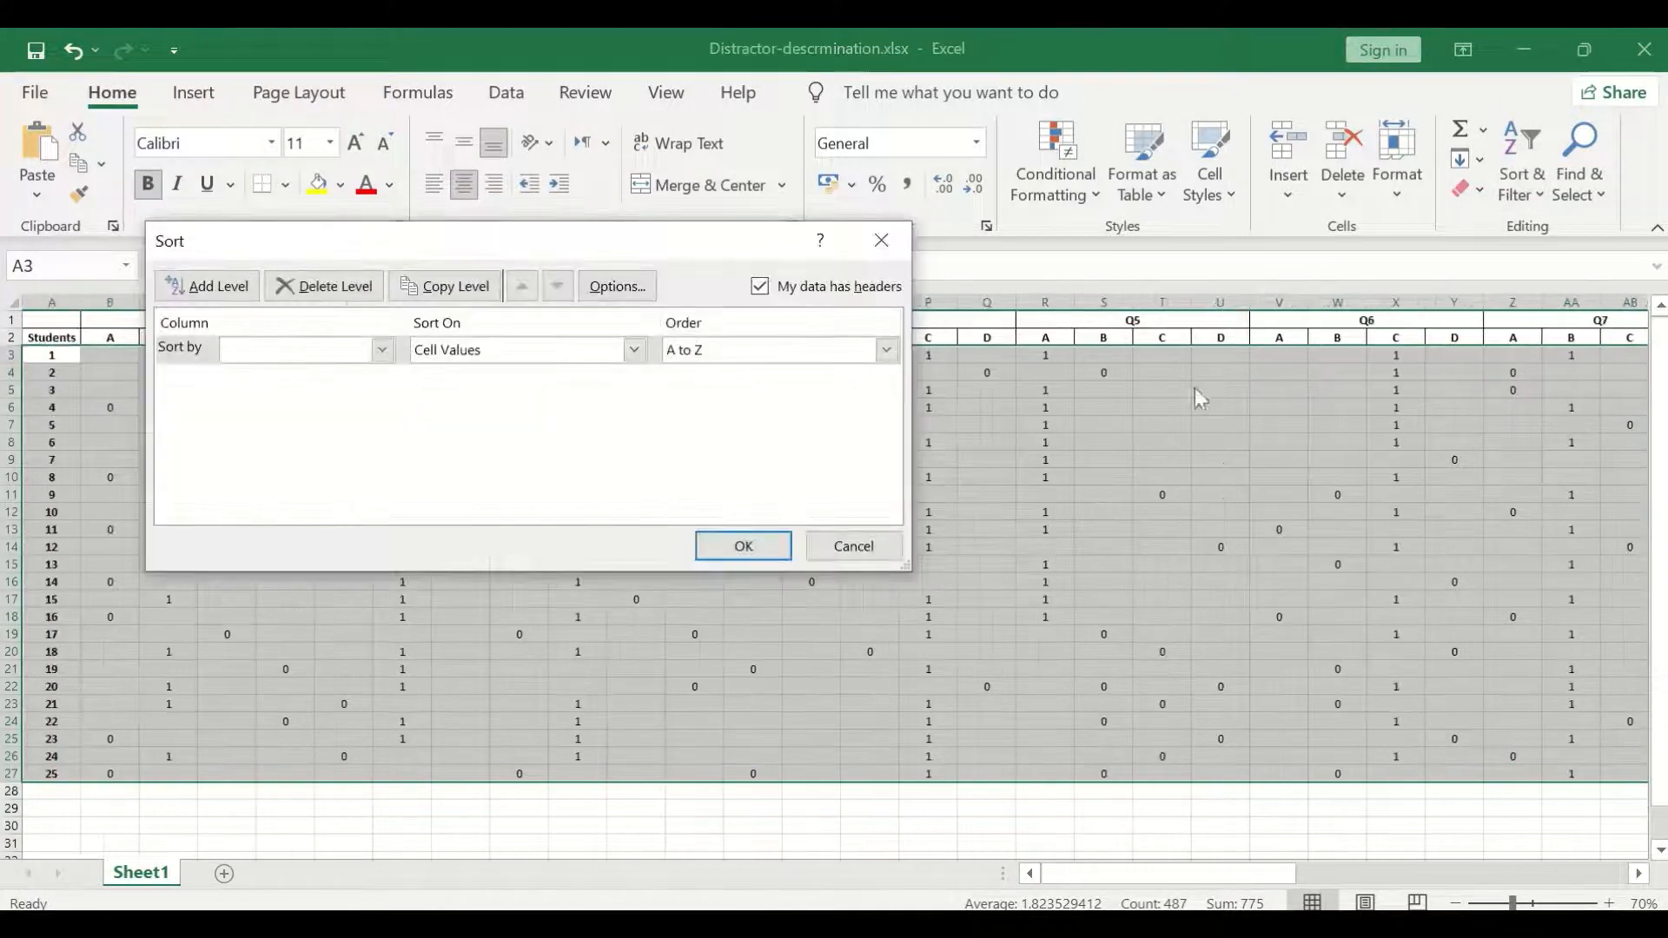
click(381, 350)
drag(387, 418, 388, 571)
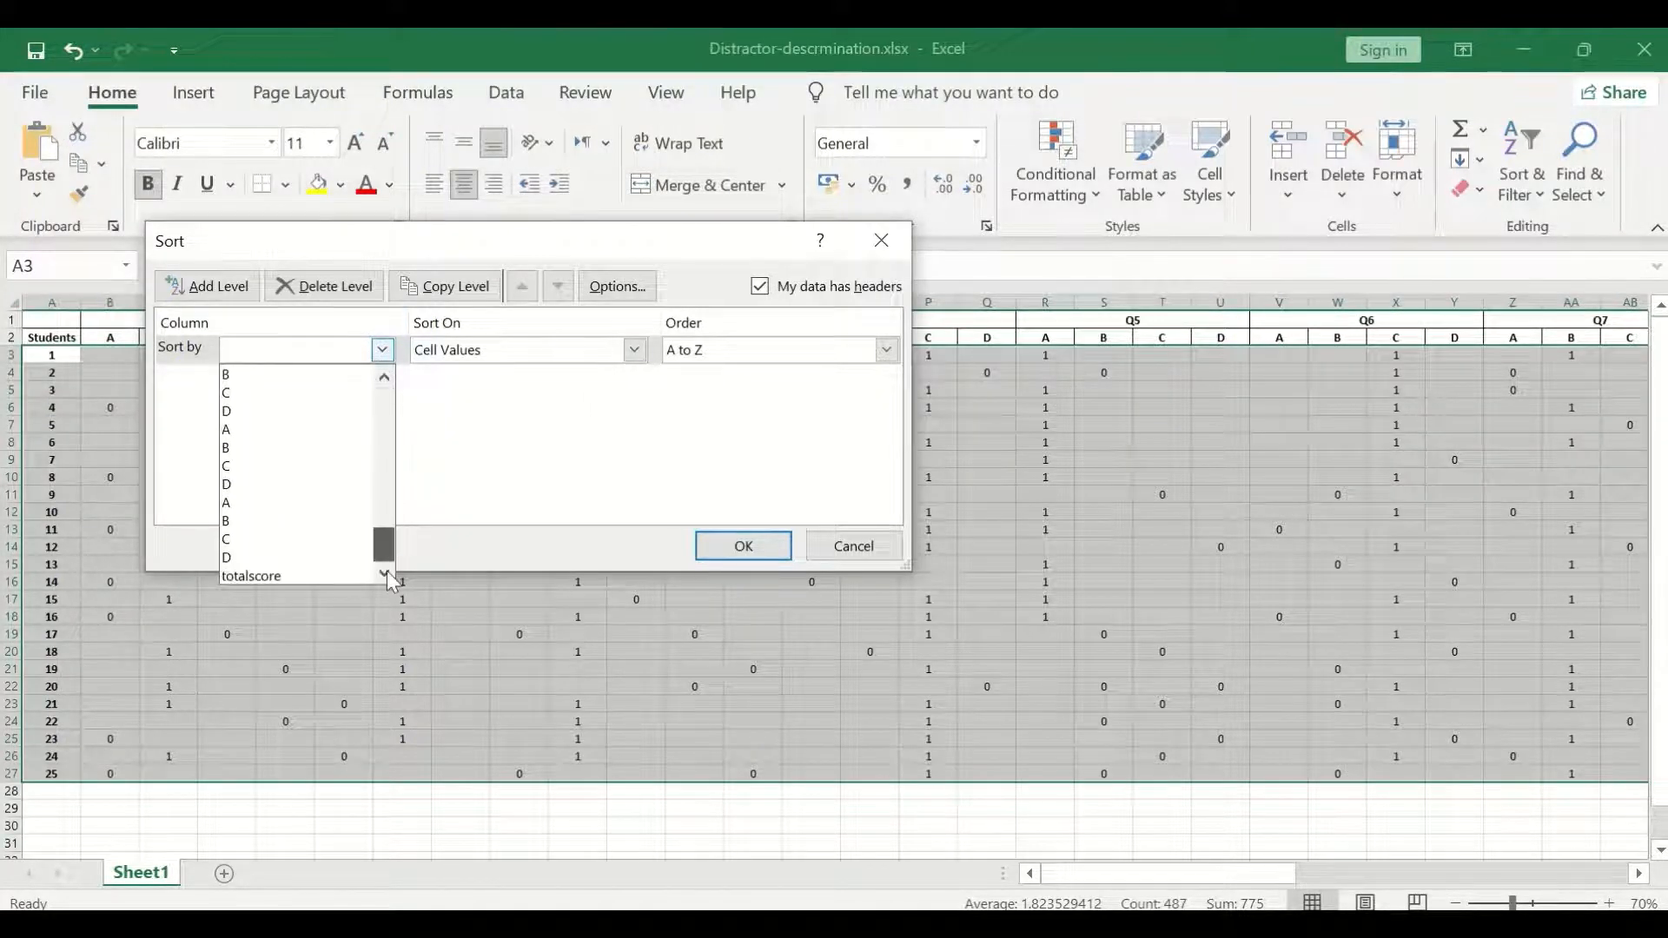
click(262, 576)
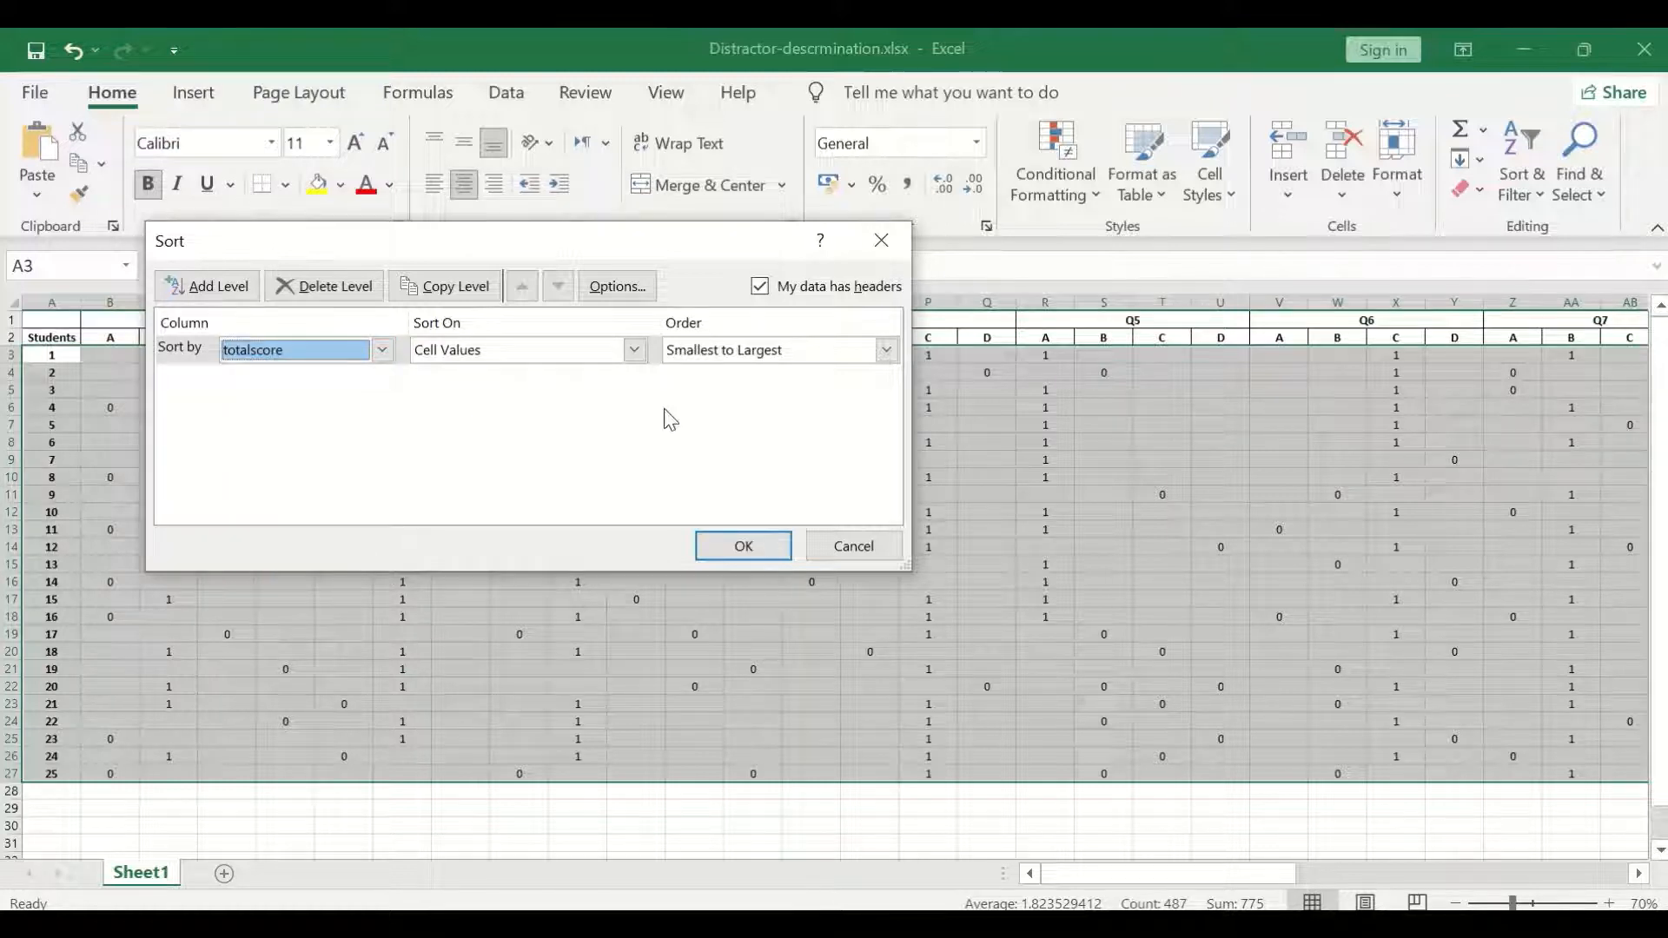
click(815, 351)
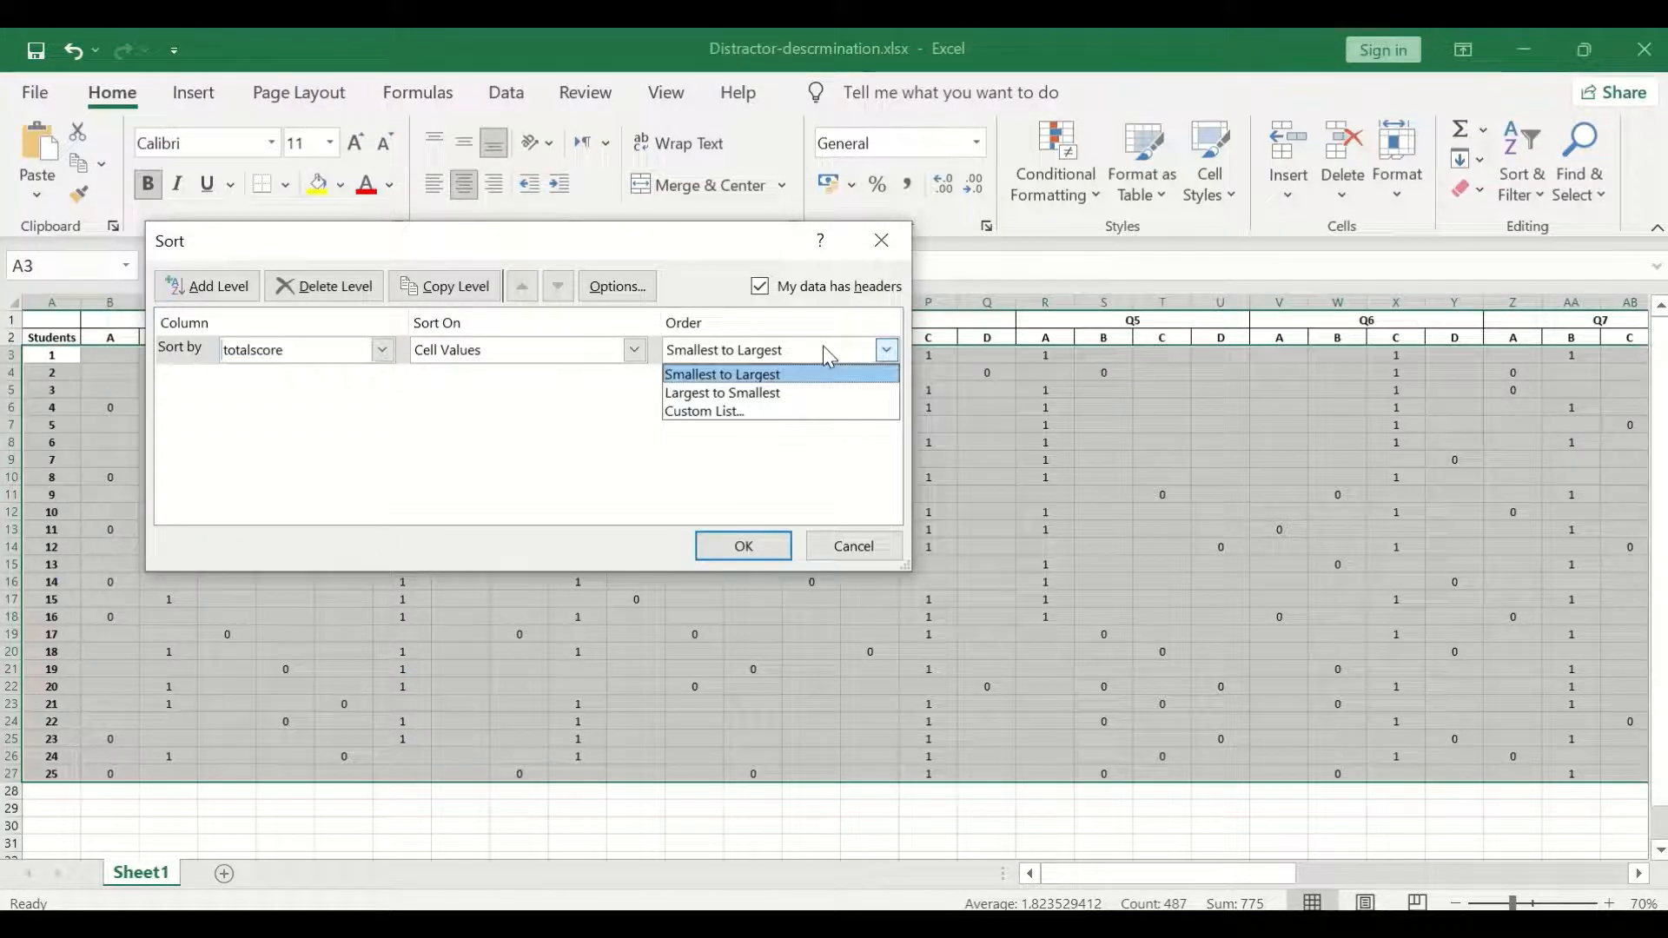
click(742, 395)
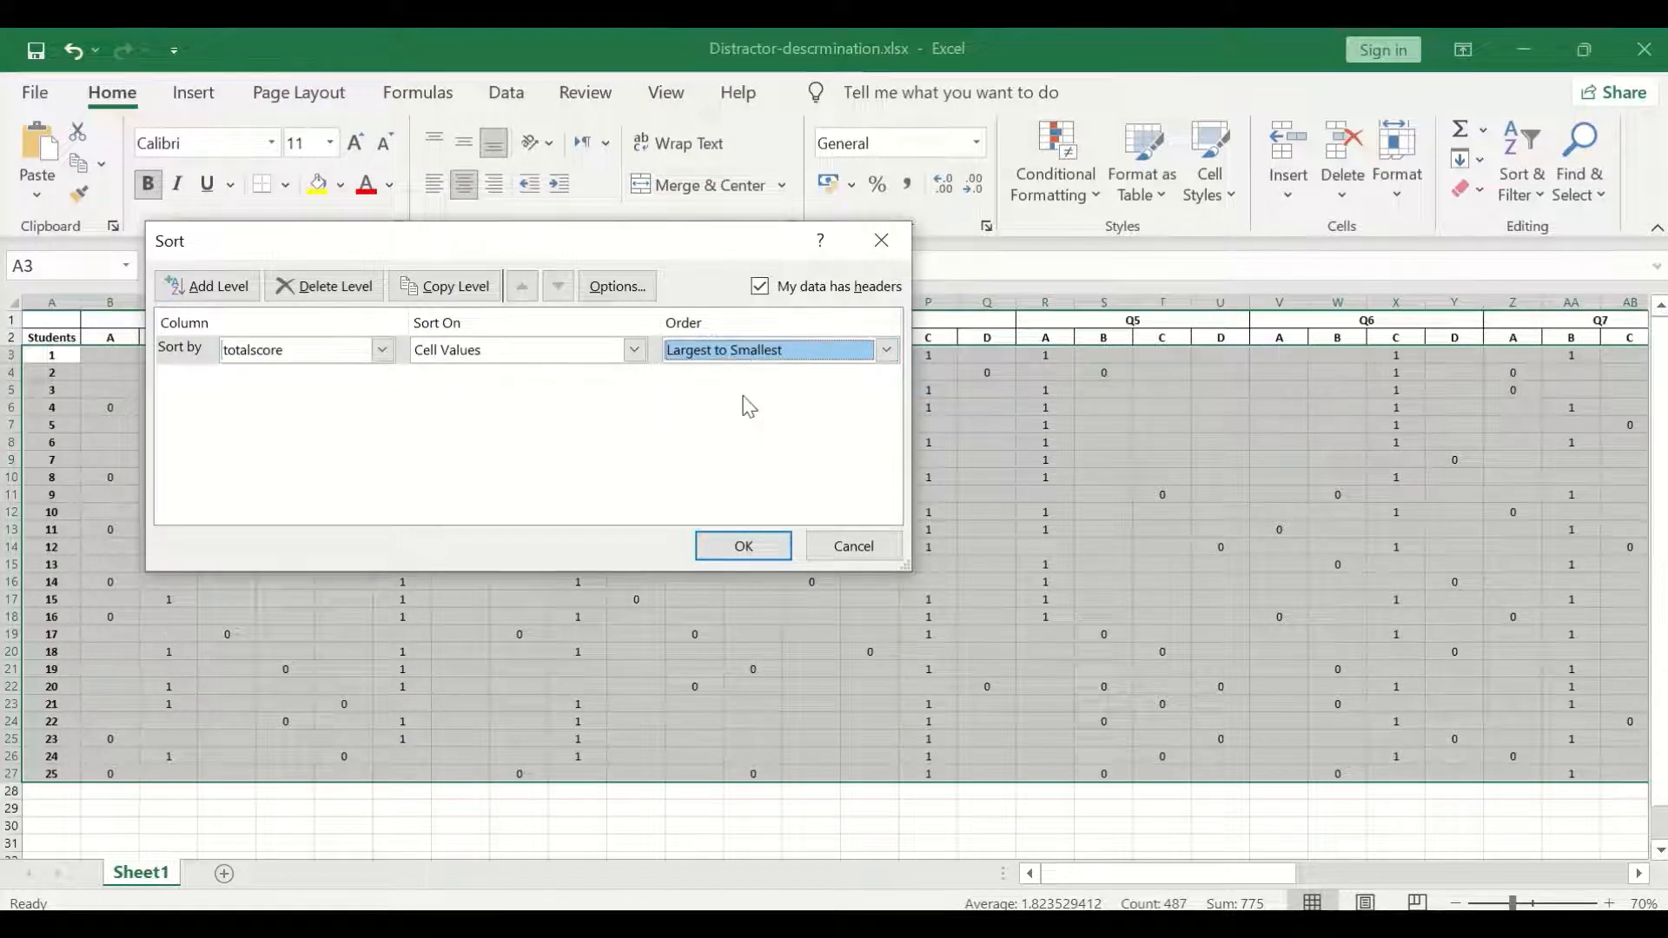
click(741, 547)
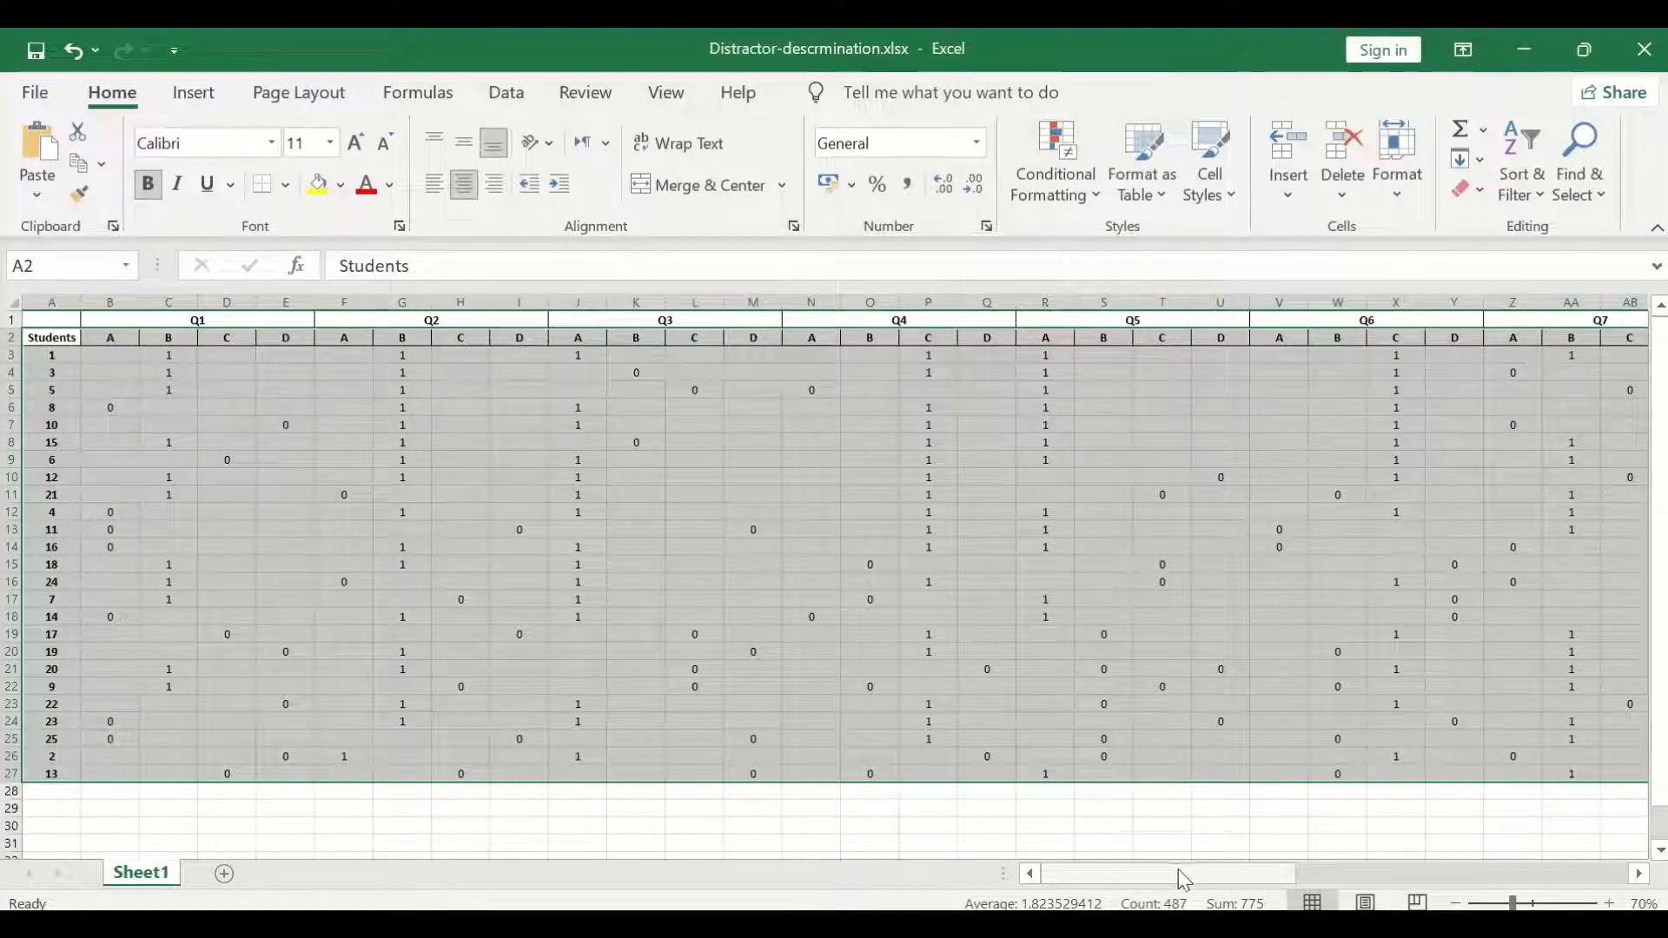
Review the sorted table, comparing the student order with the totalscore column from highest to lowest scorers.
drag(1184, 879, 1515, 876)
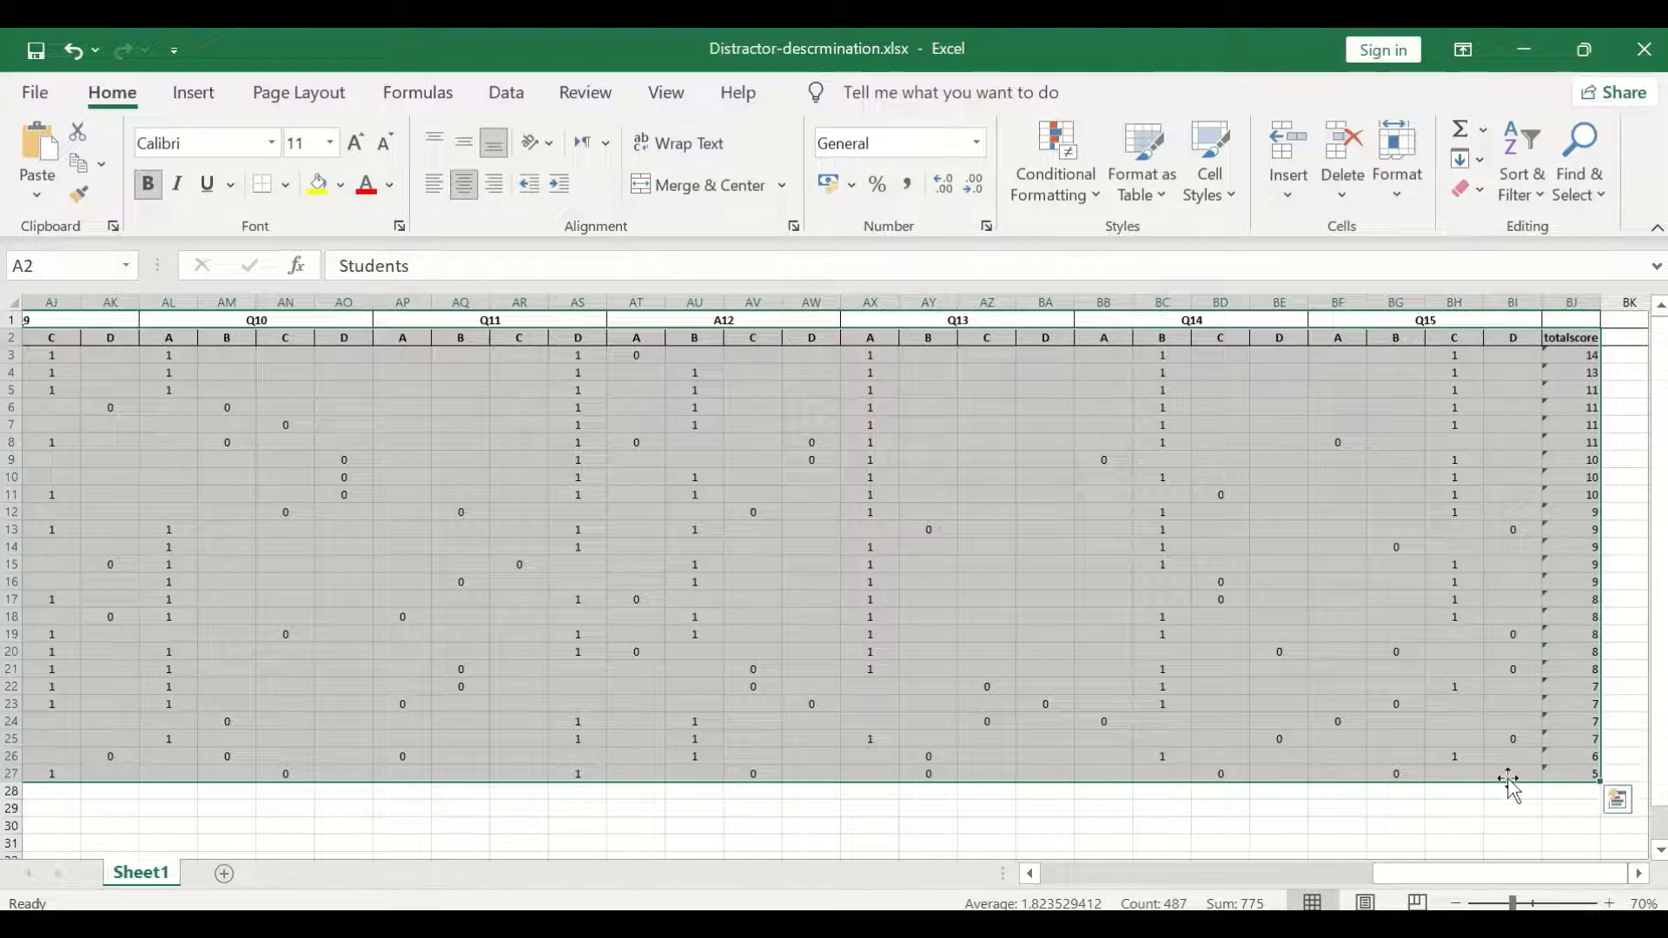
click(1628, 372)
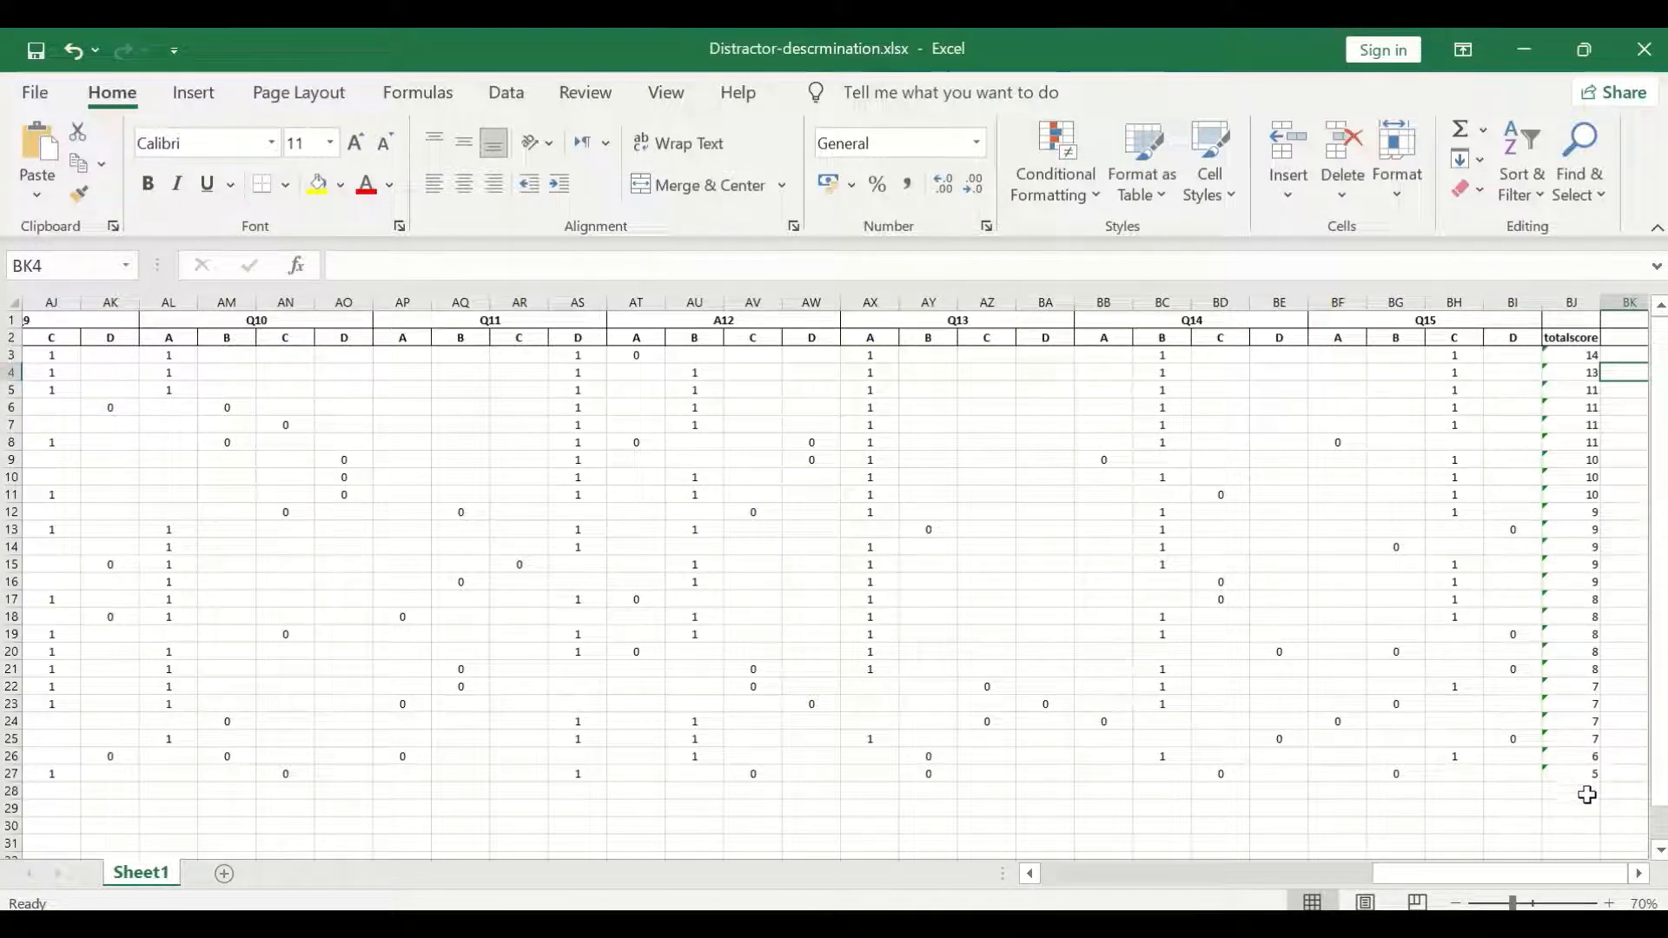
drag(1484, 879, 1075, 852)
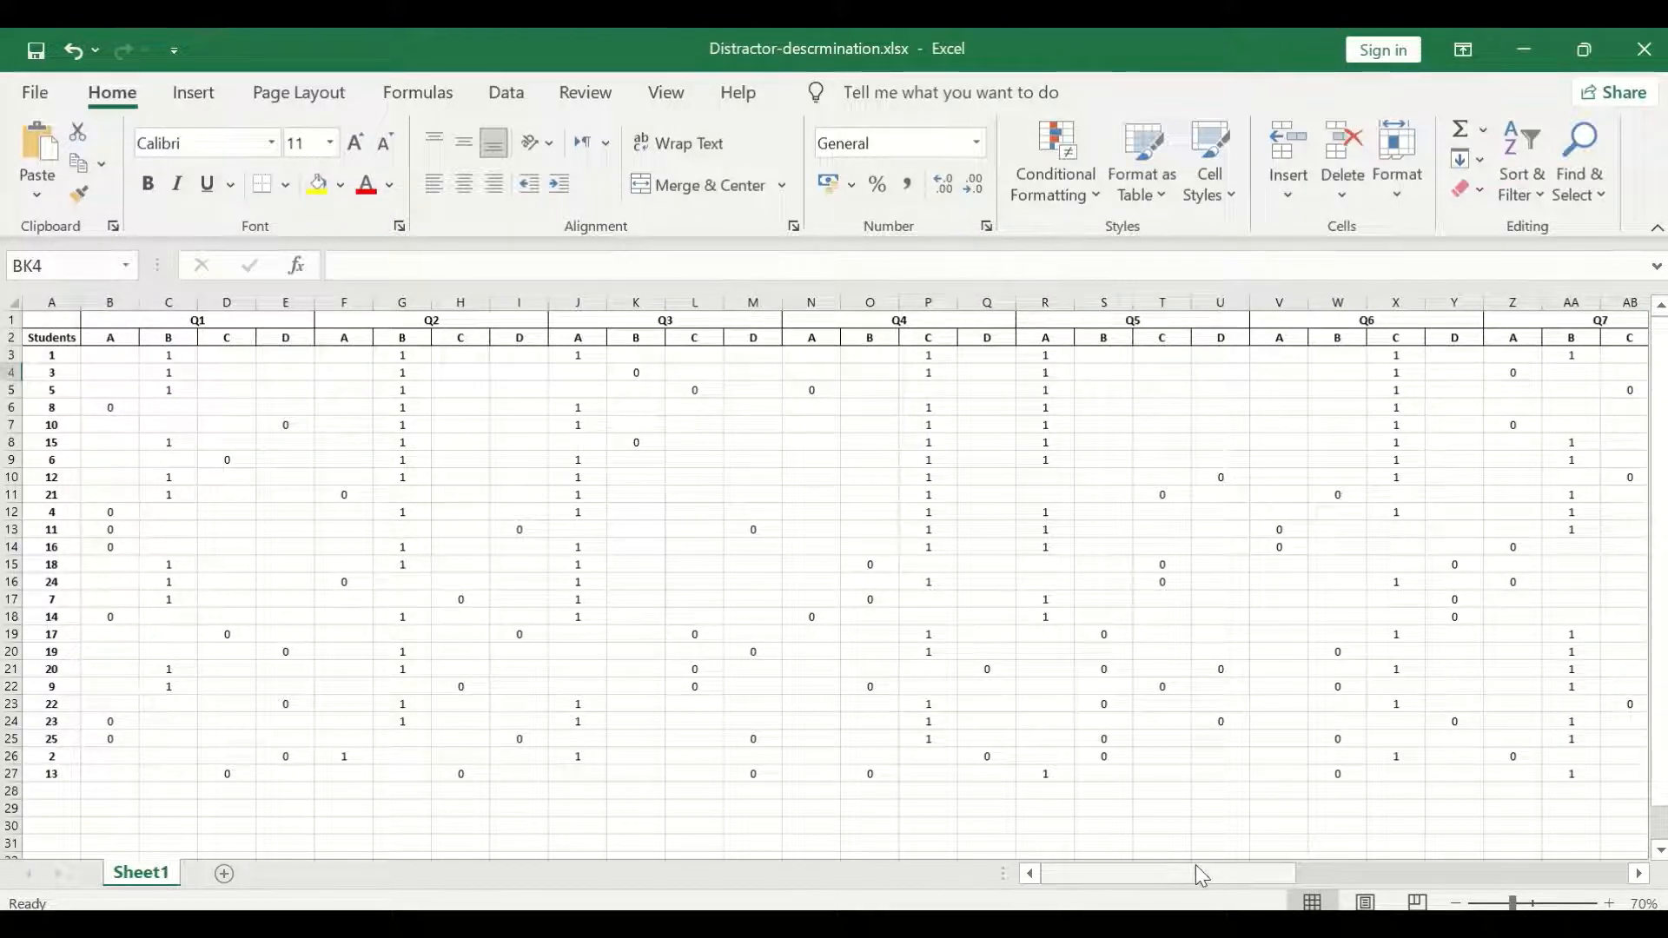
drag(1158, 880, 1616, 880)
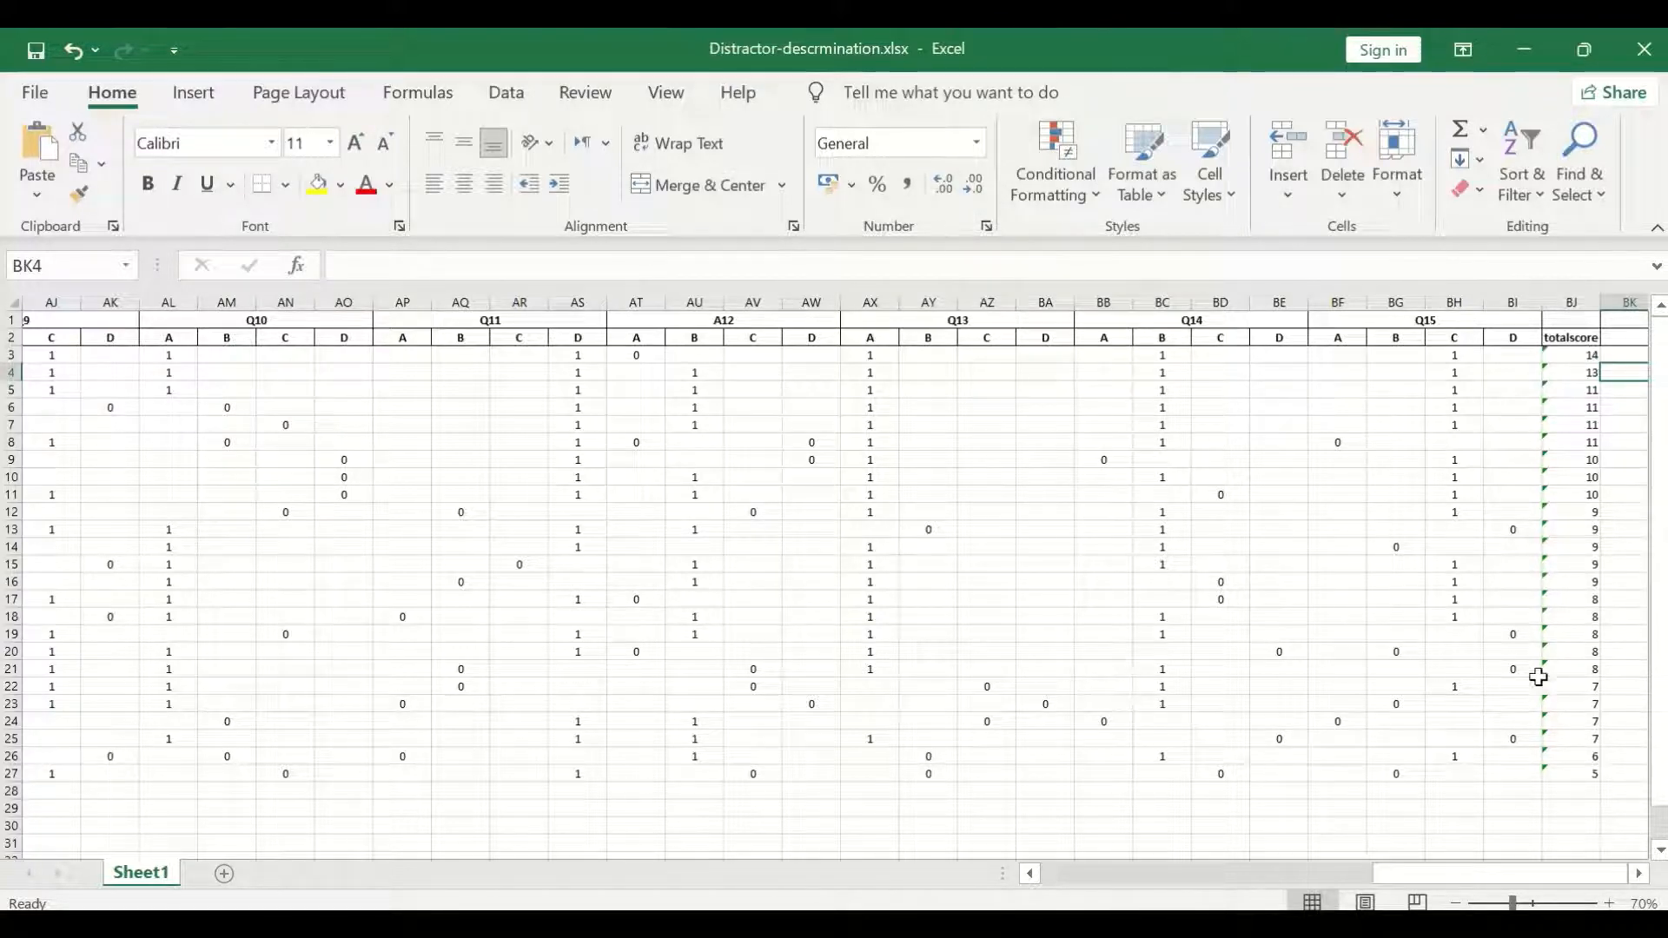
drag(1556, 876, 1120, 870)
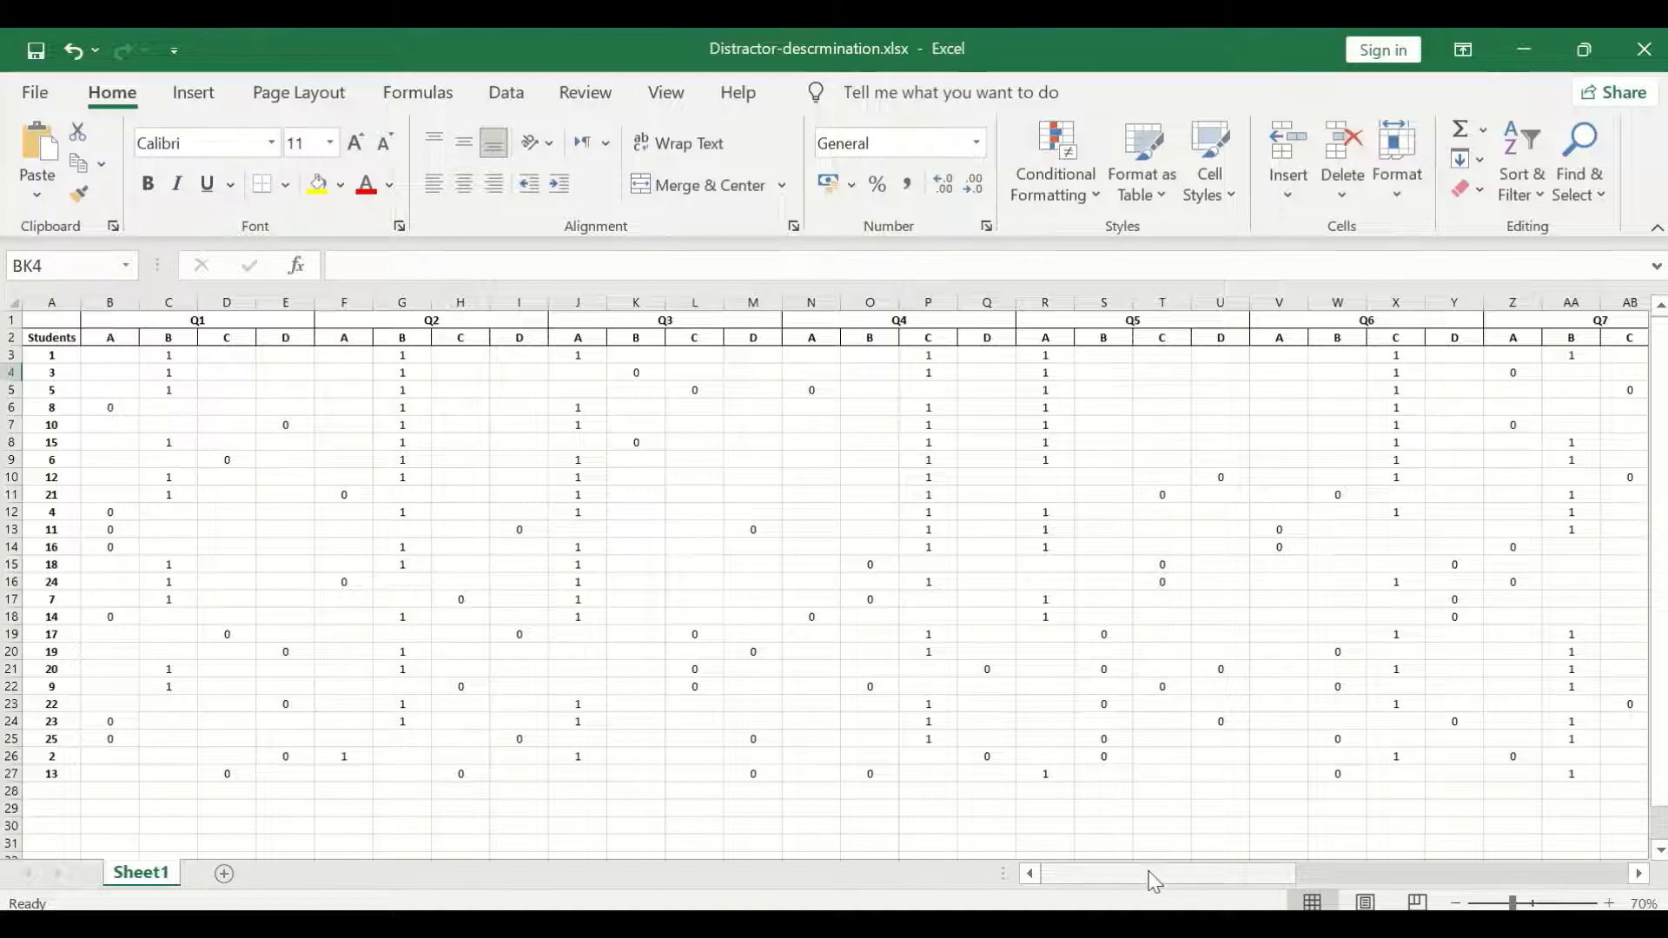
drag(1150, 872, 1502, 872)
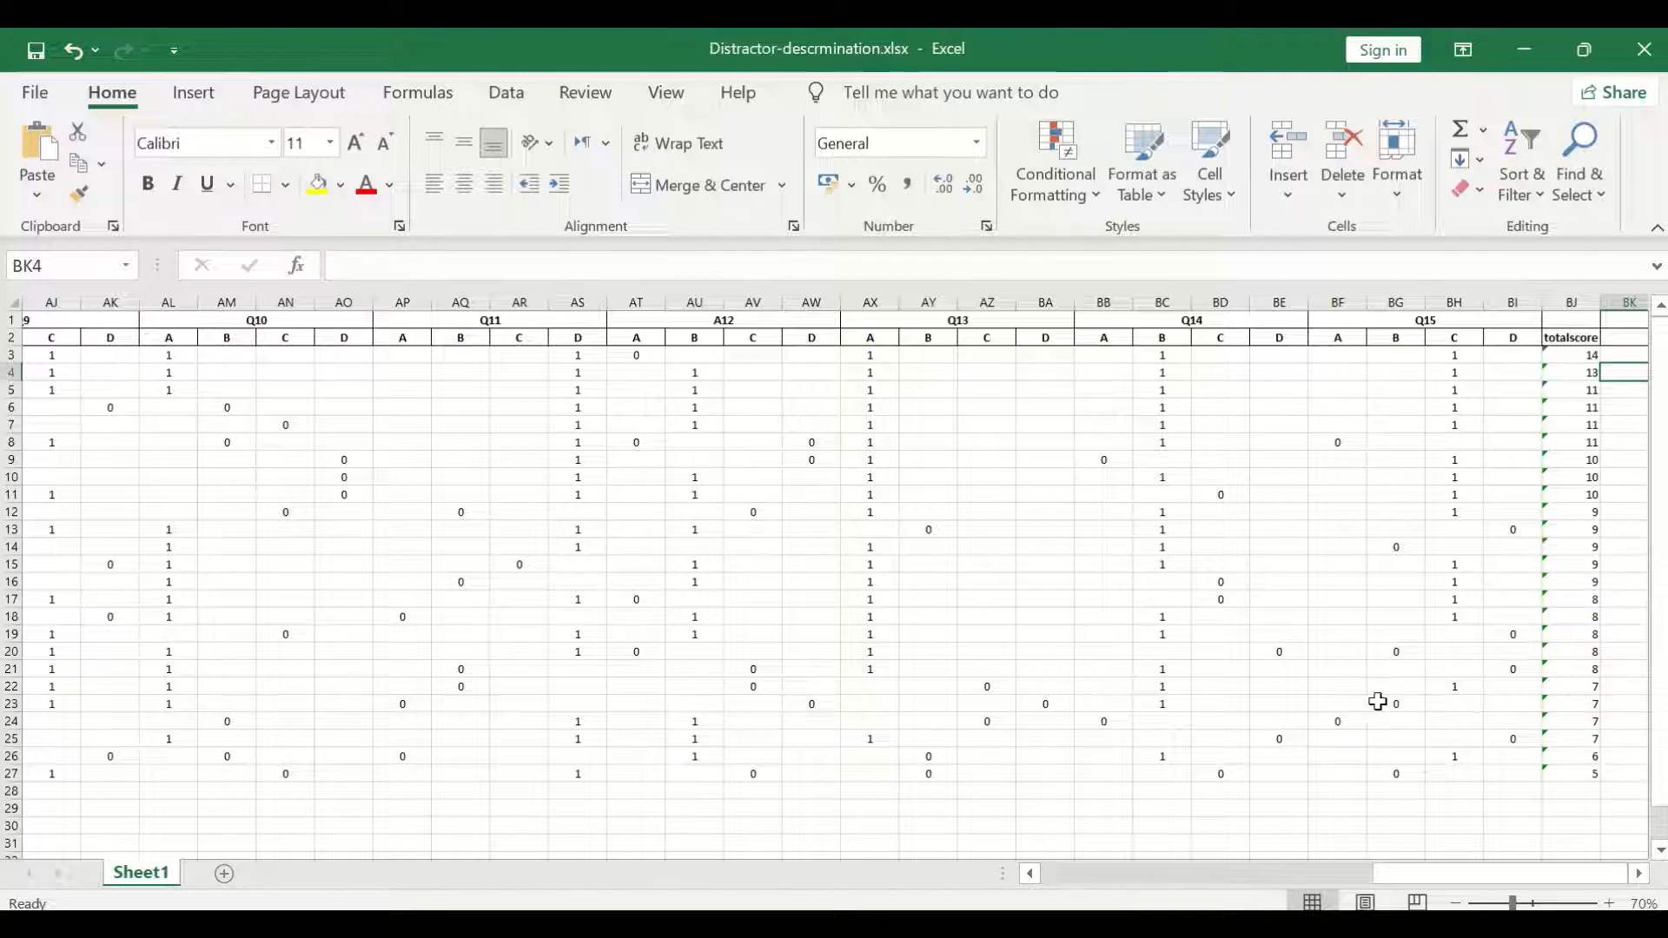
Enter the row label "UP" in cell A29, below the student list.
drag(1431, 872, 1043, 871)
click(35, 813)
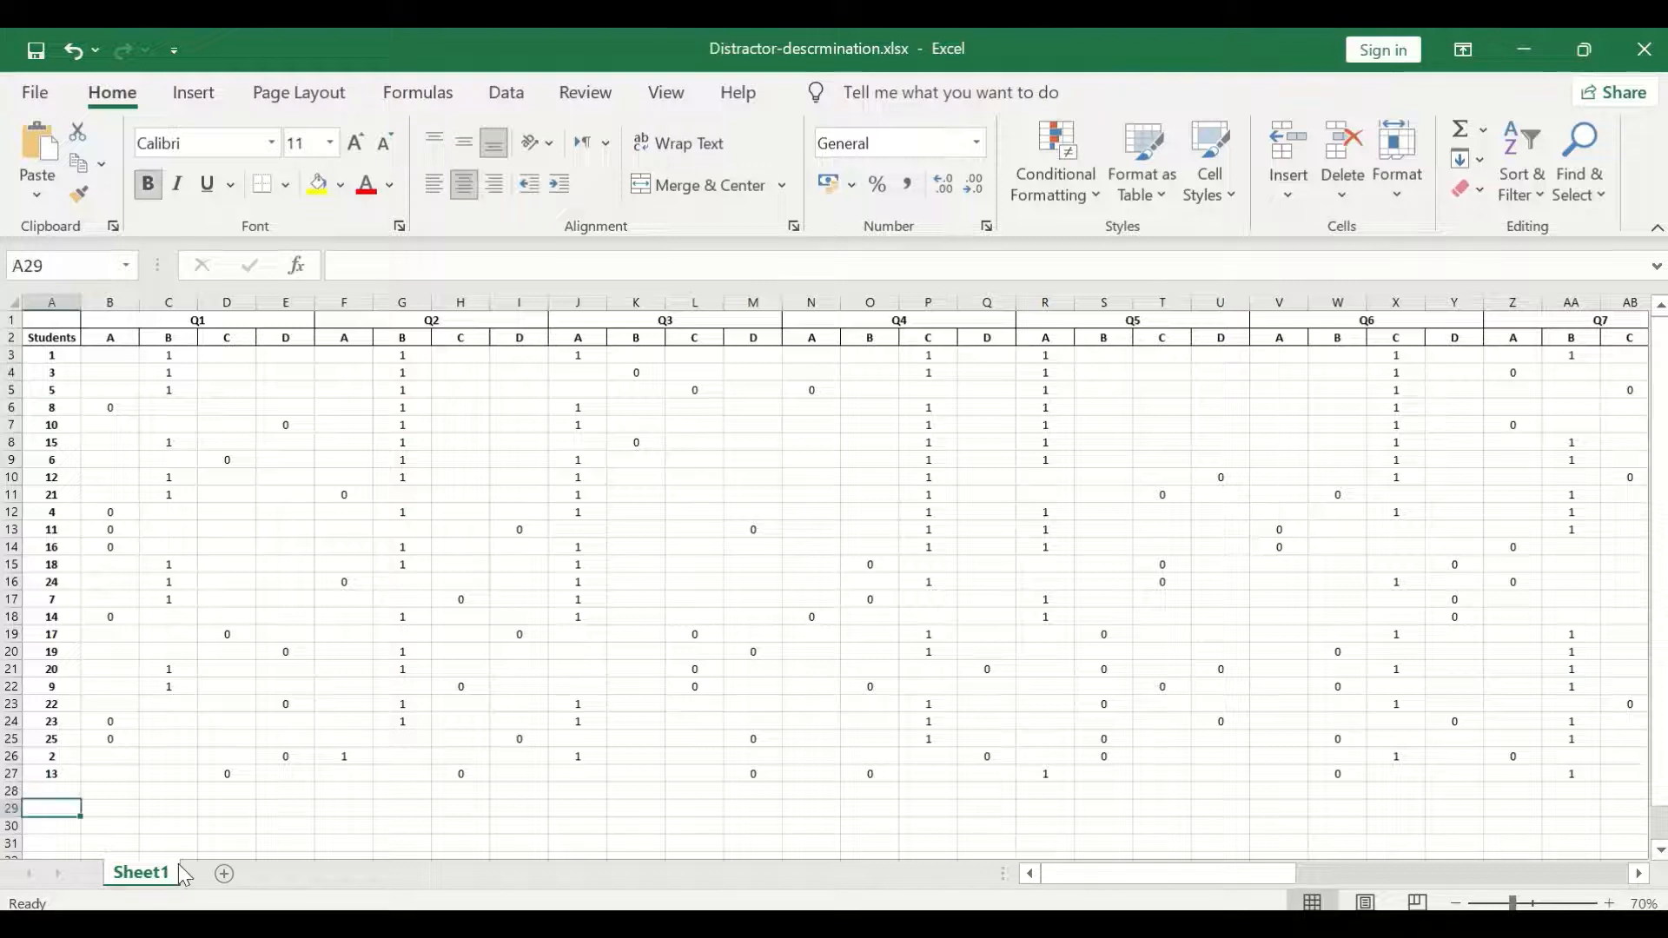
text(UP)
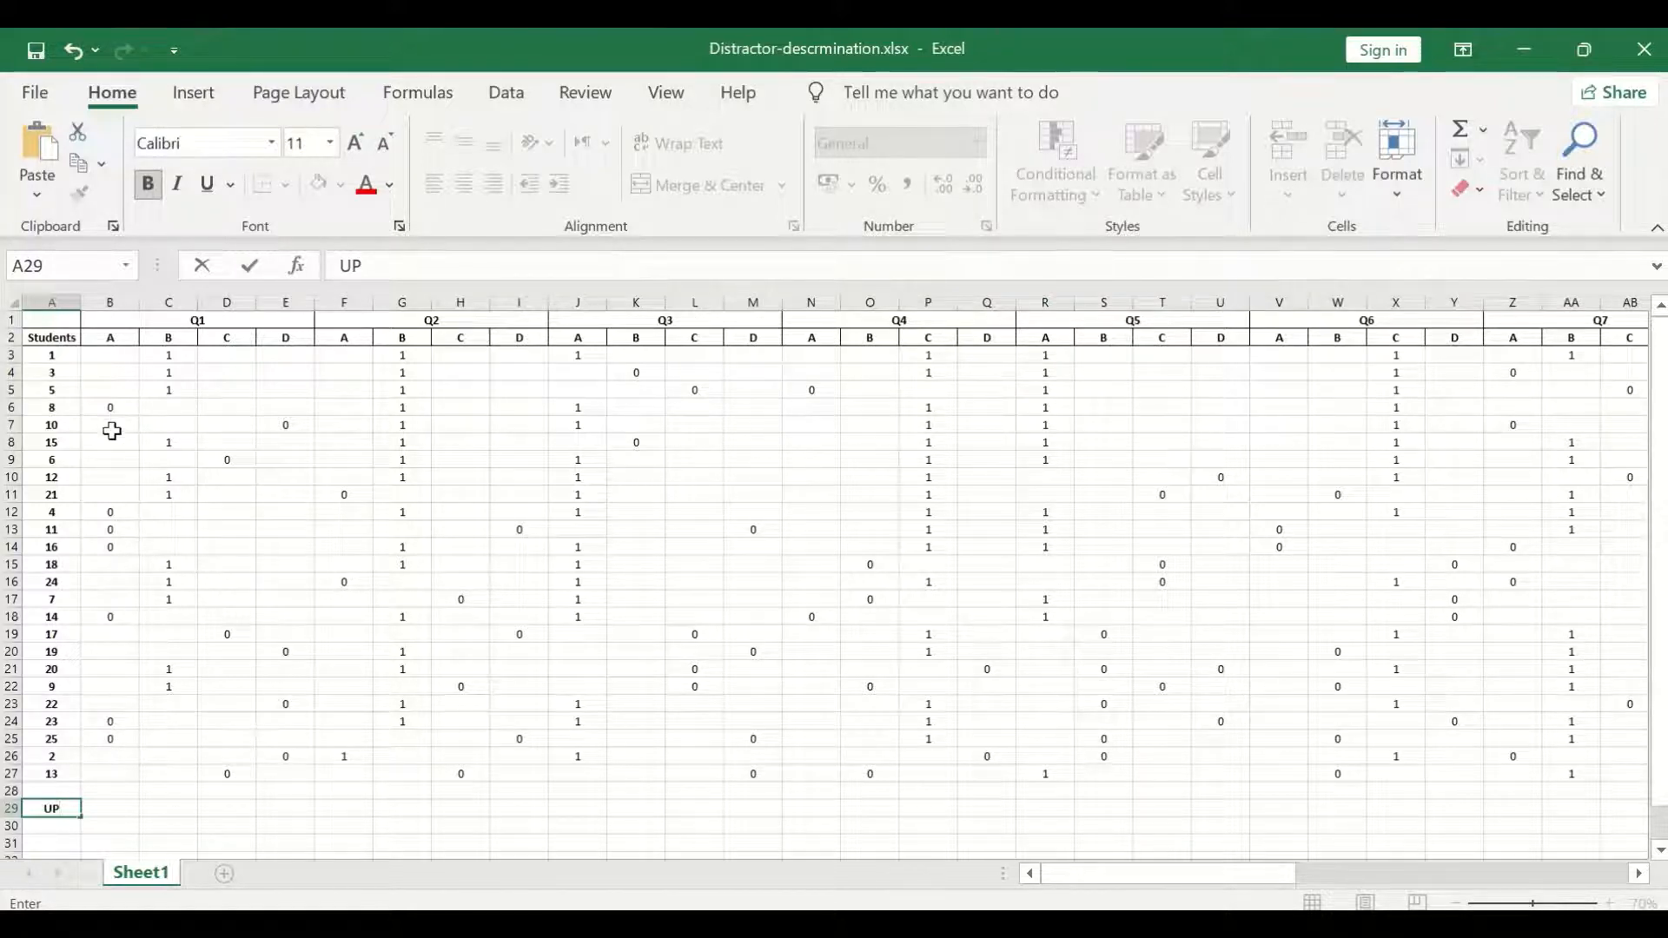
Count the upper group's option choices in B29 with =COUNT(B3:B9) and copy the formula across the row through BI29.
click(103, 811)
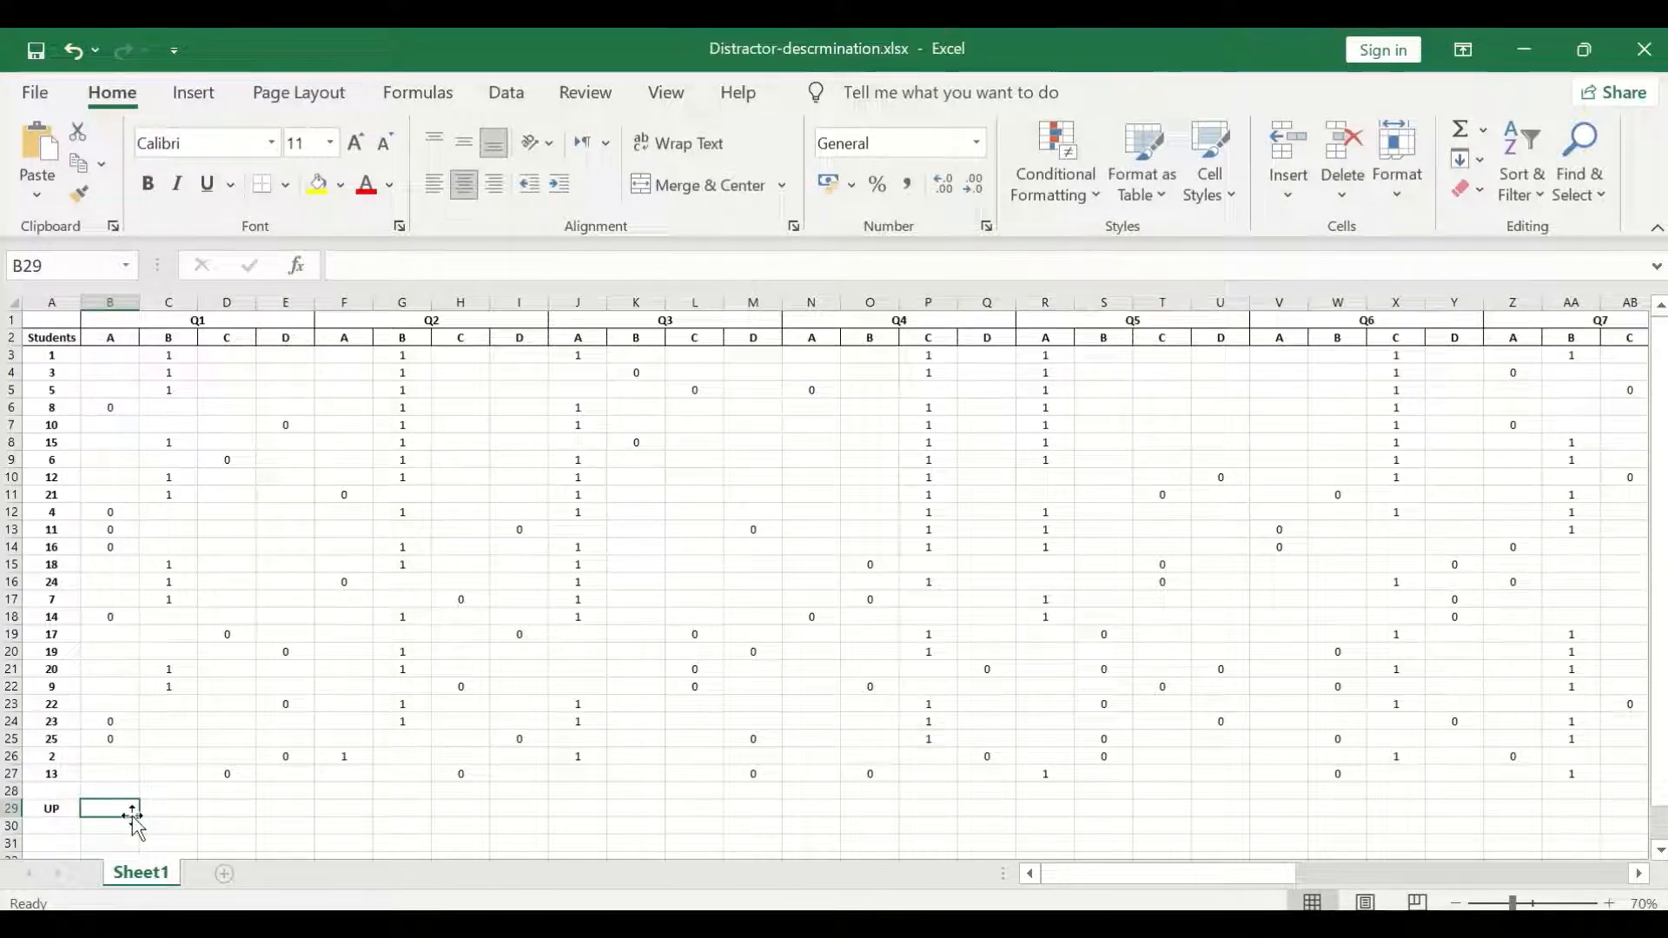
text(=count)
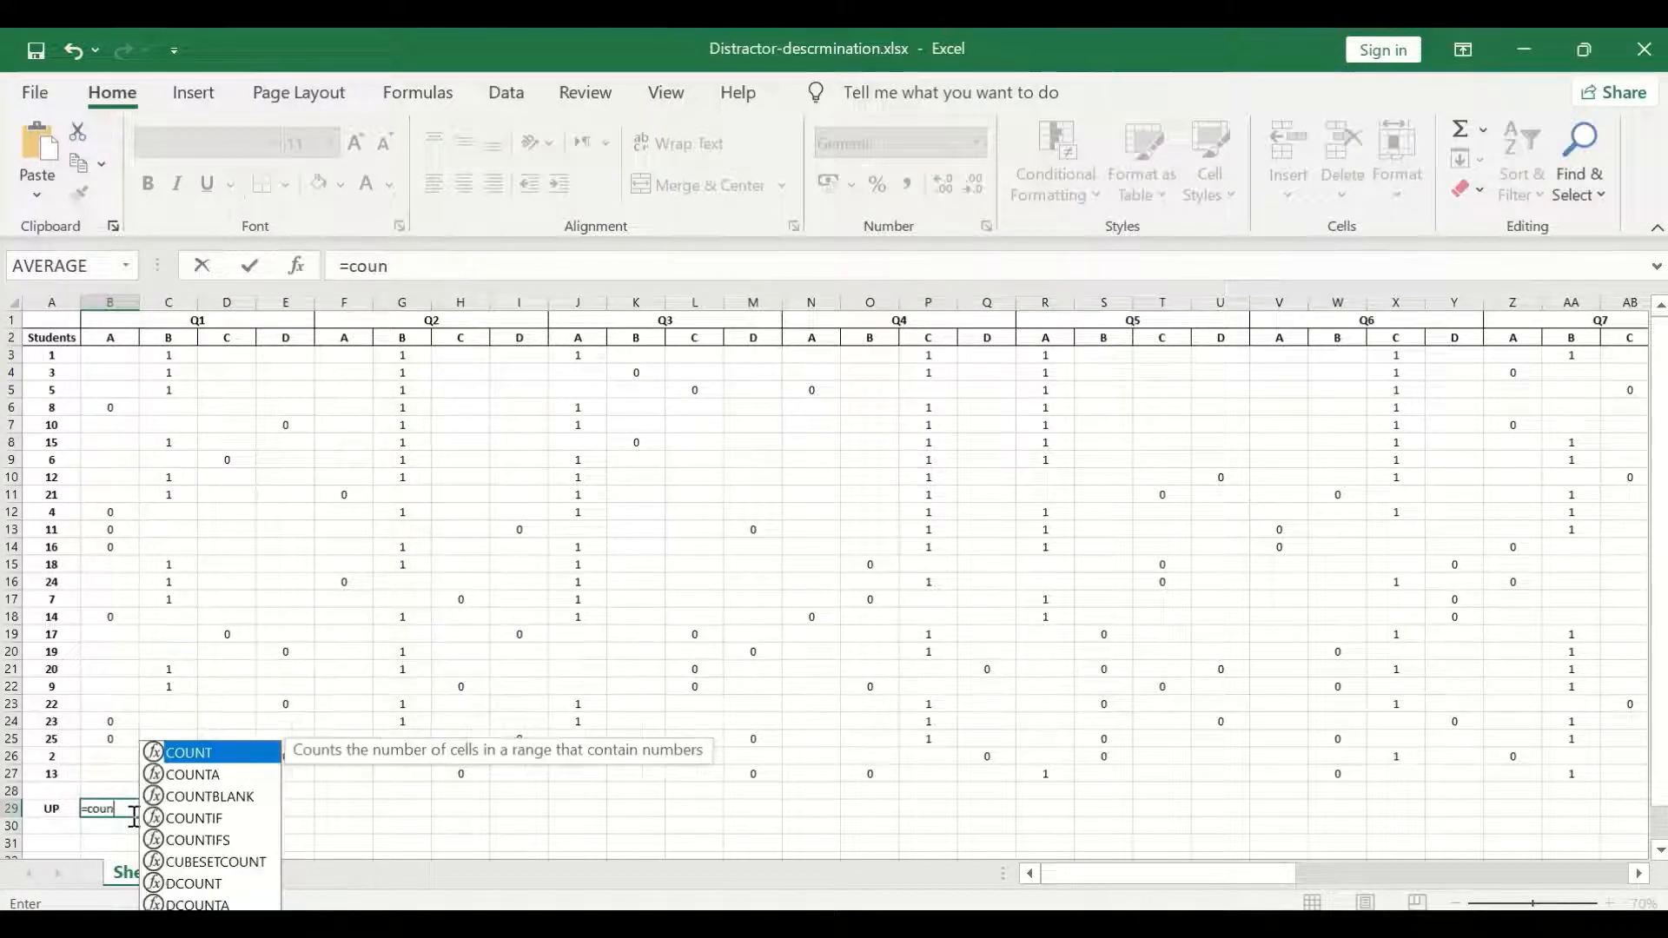
double_click(185, 754)
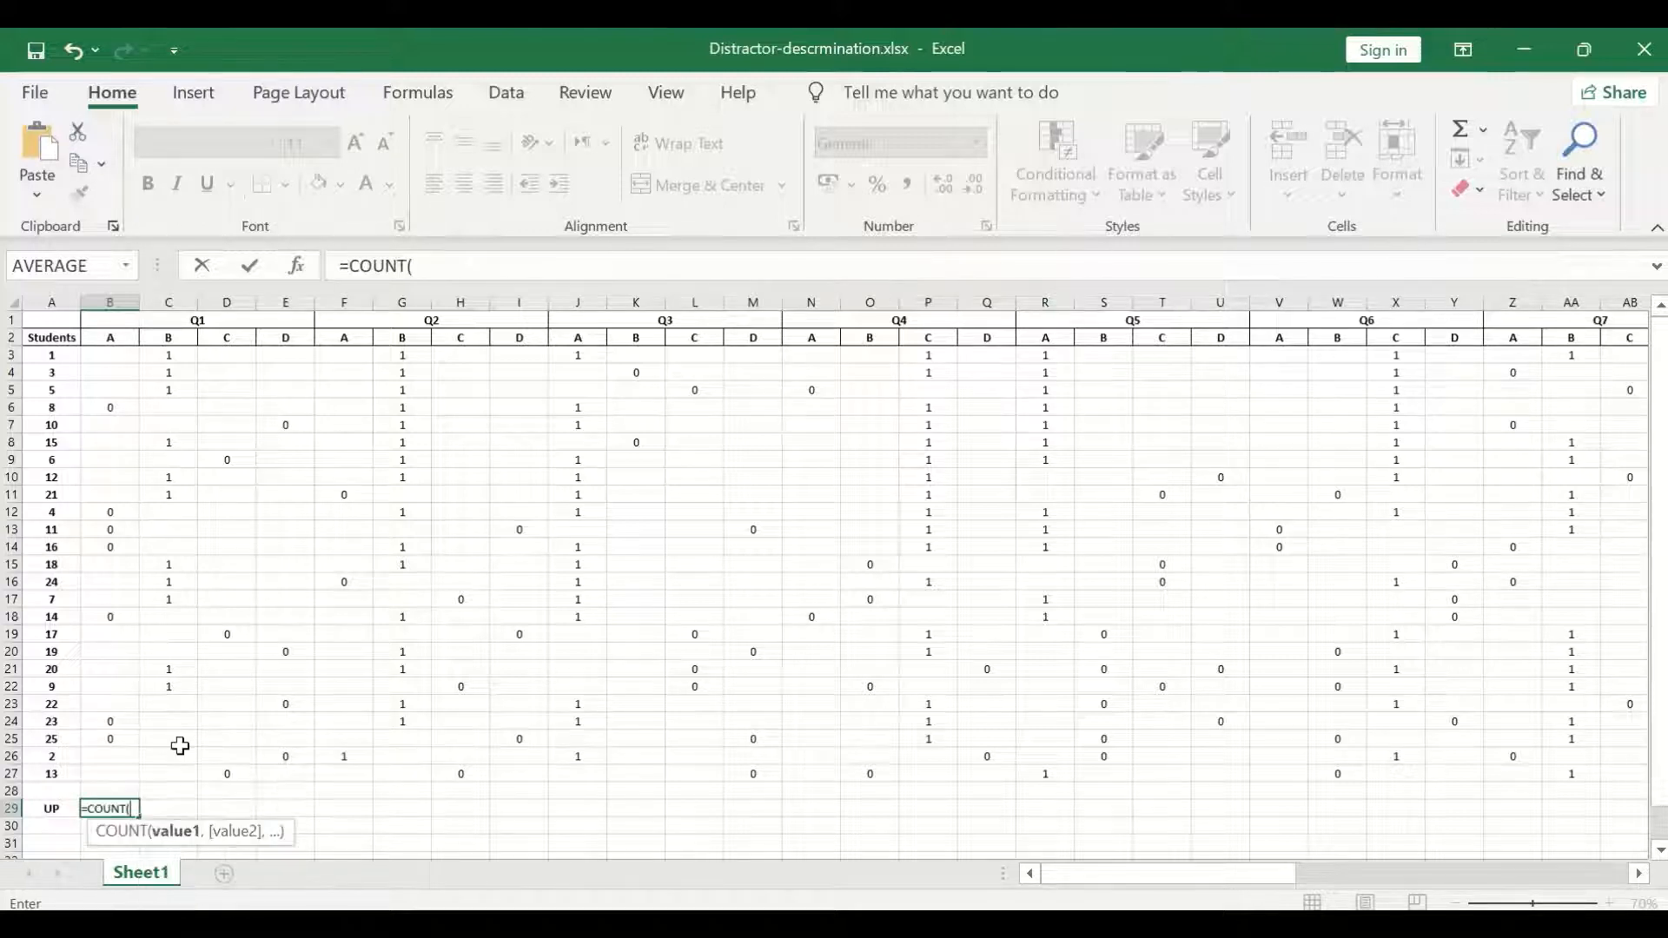
click(121, 353)
drag(111, 389, 109, 455)
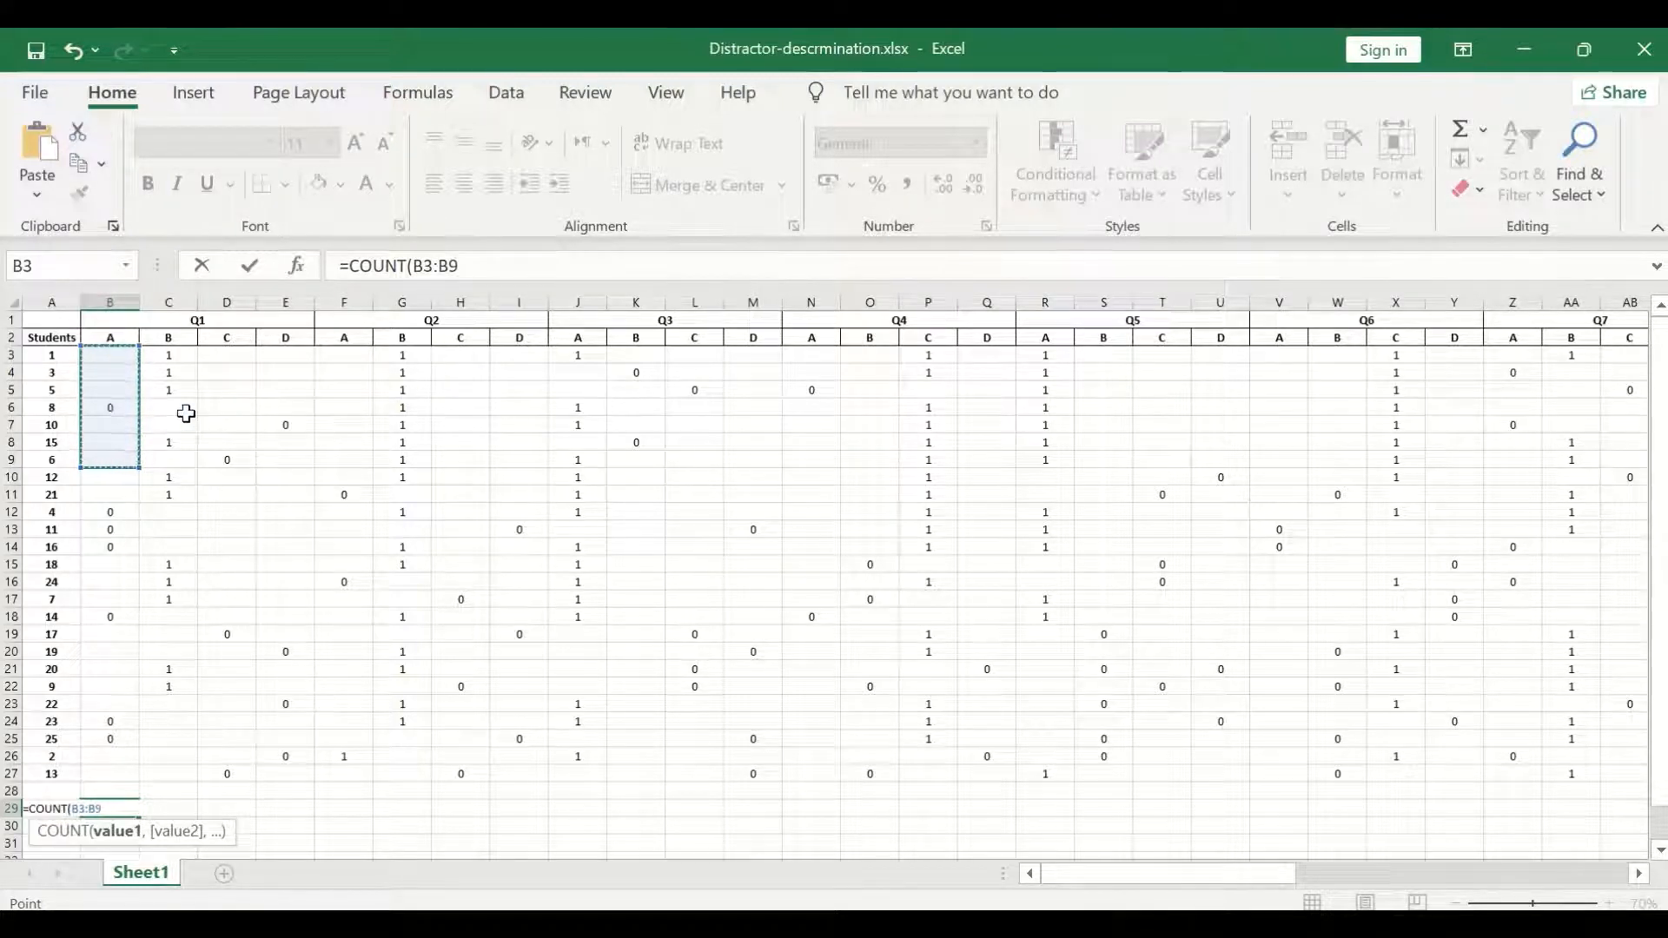
key(Return)
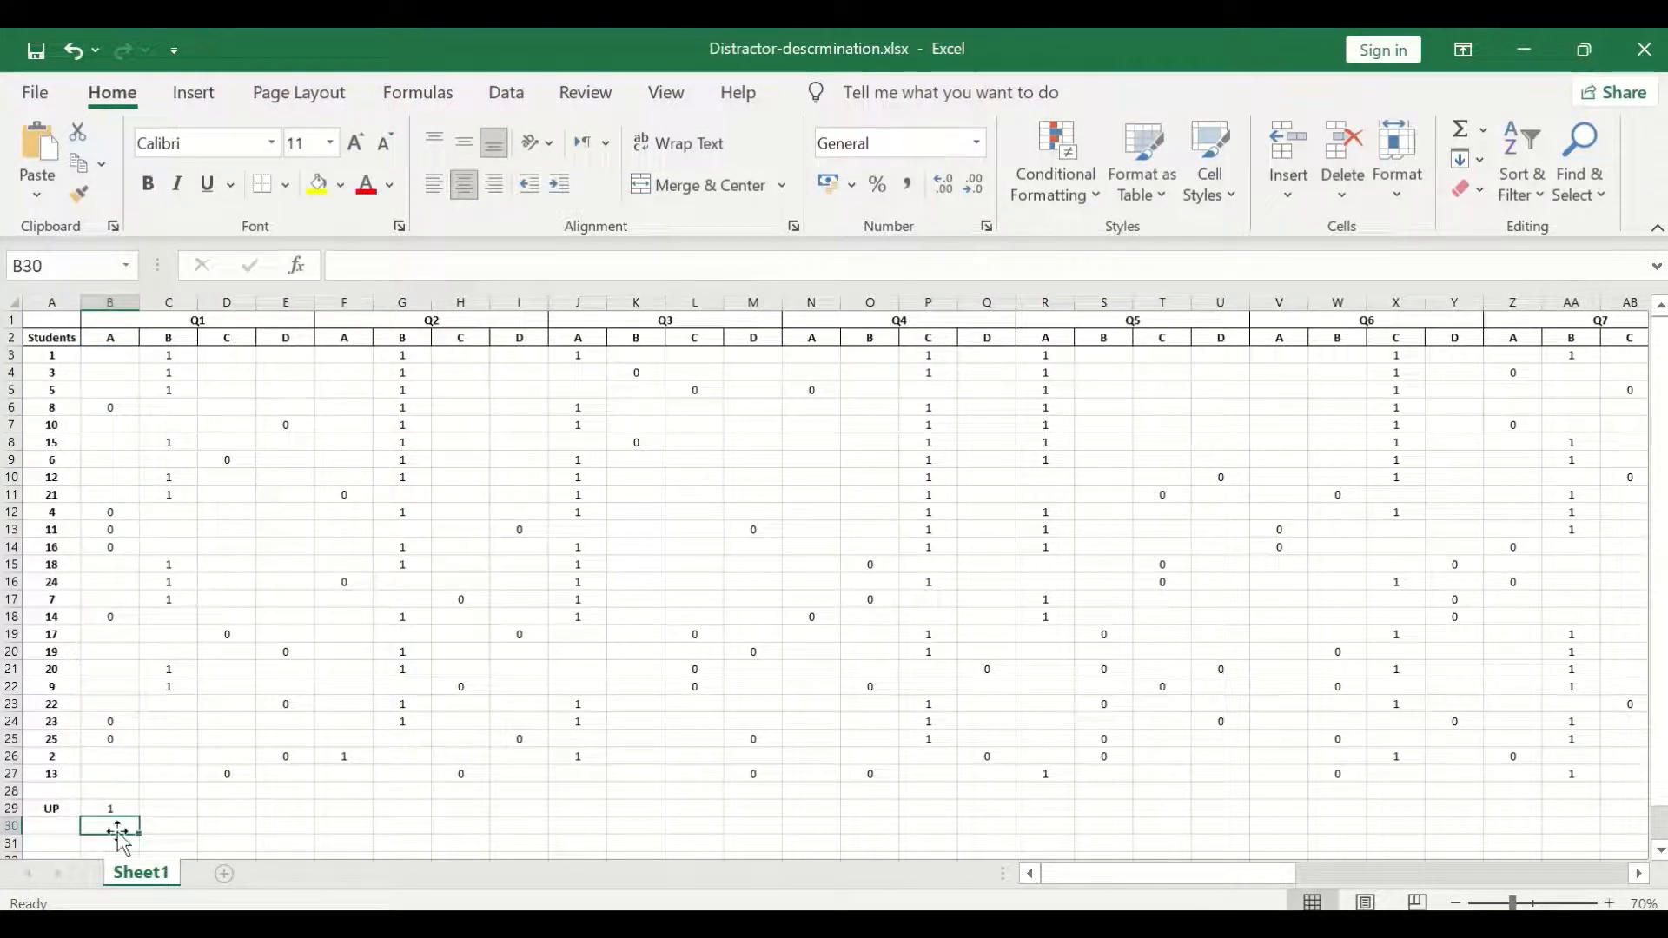
click(119, 808)
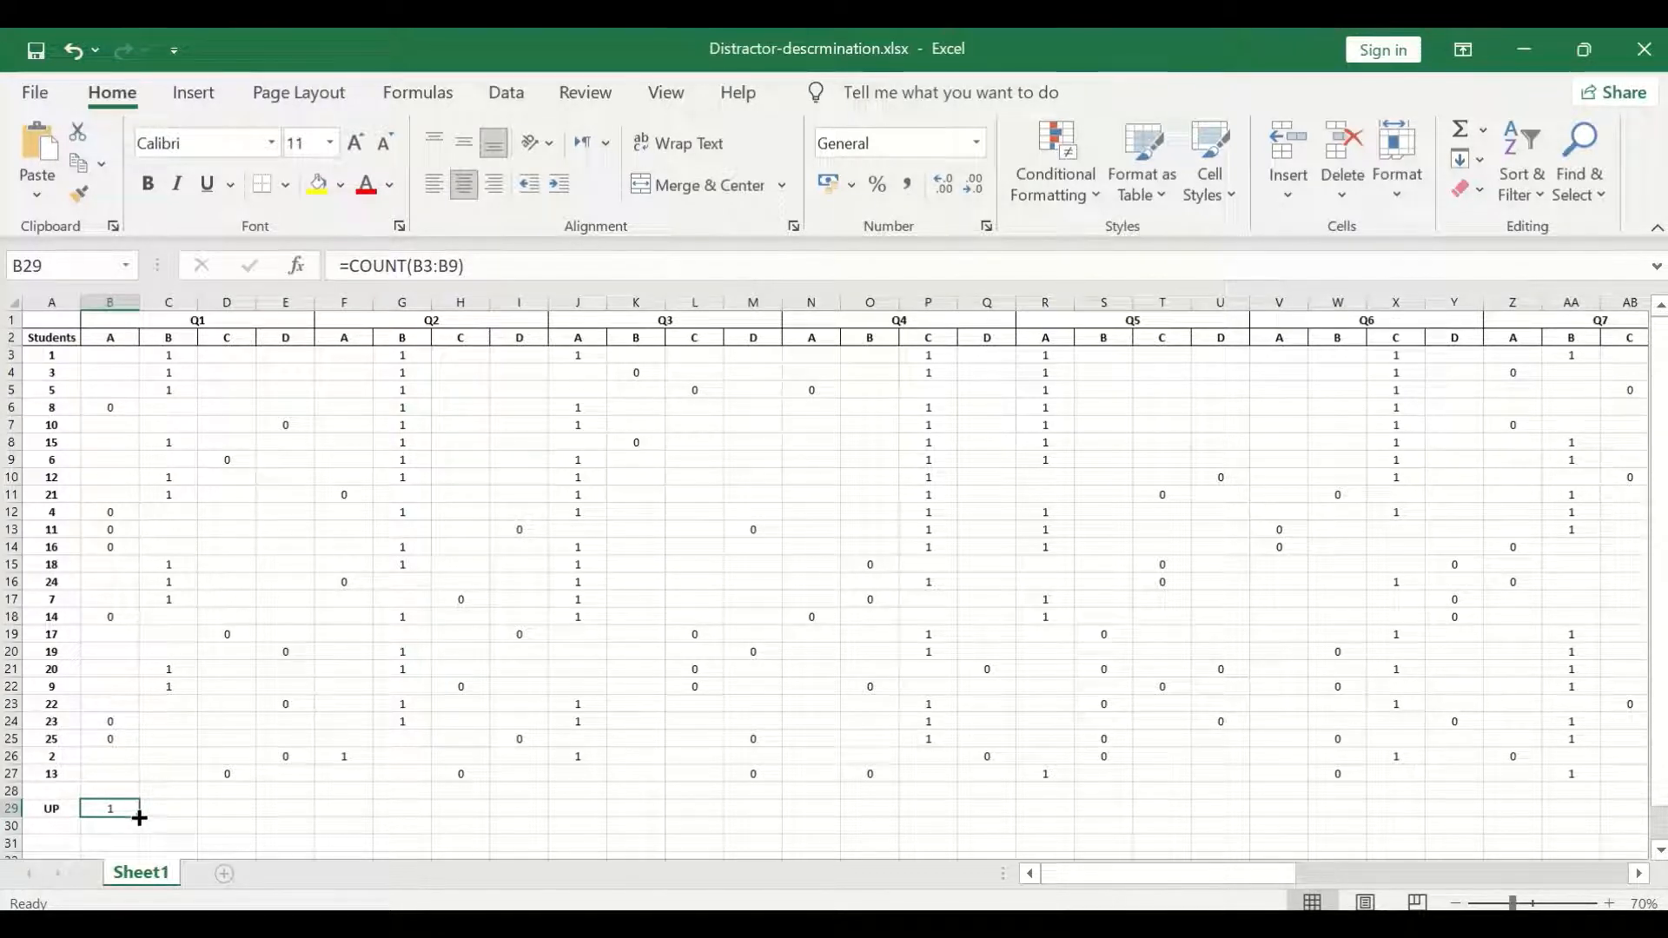
drag(139, 818, 805, 881)
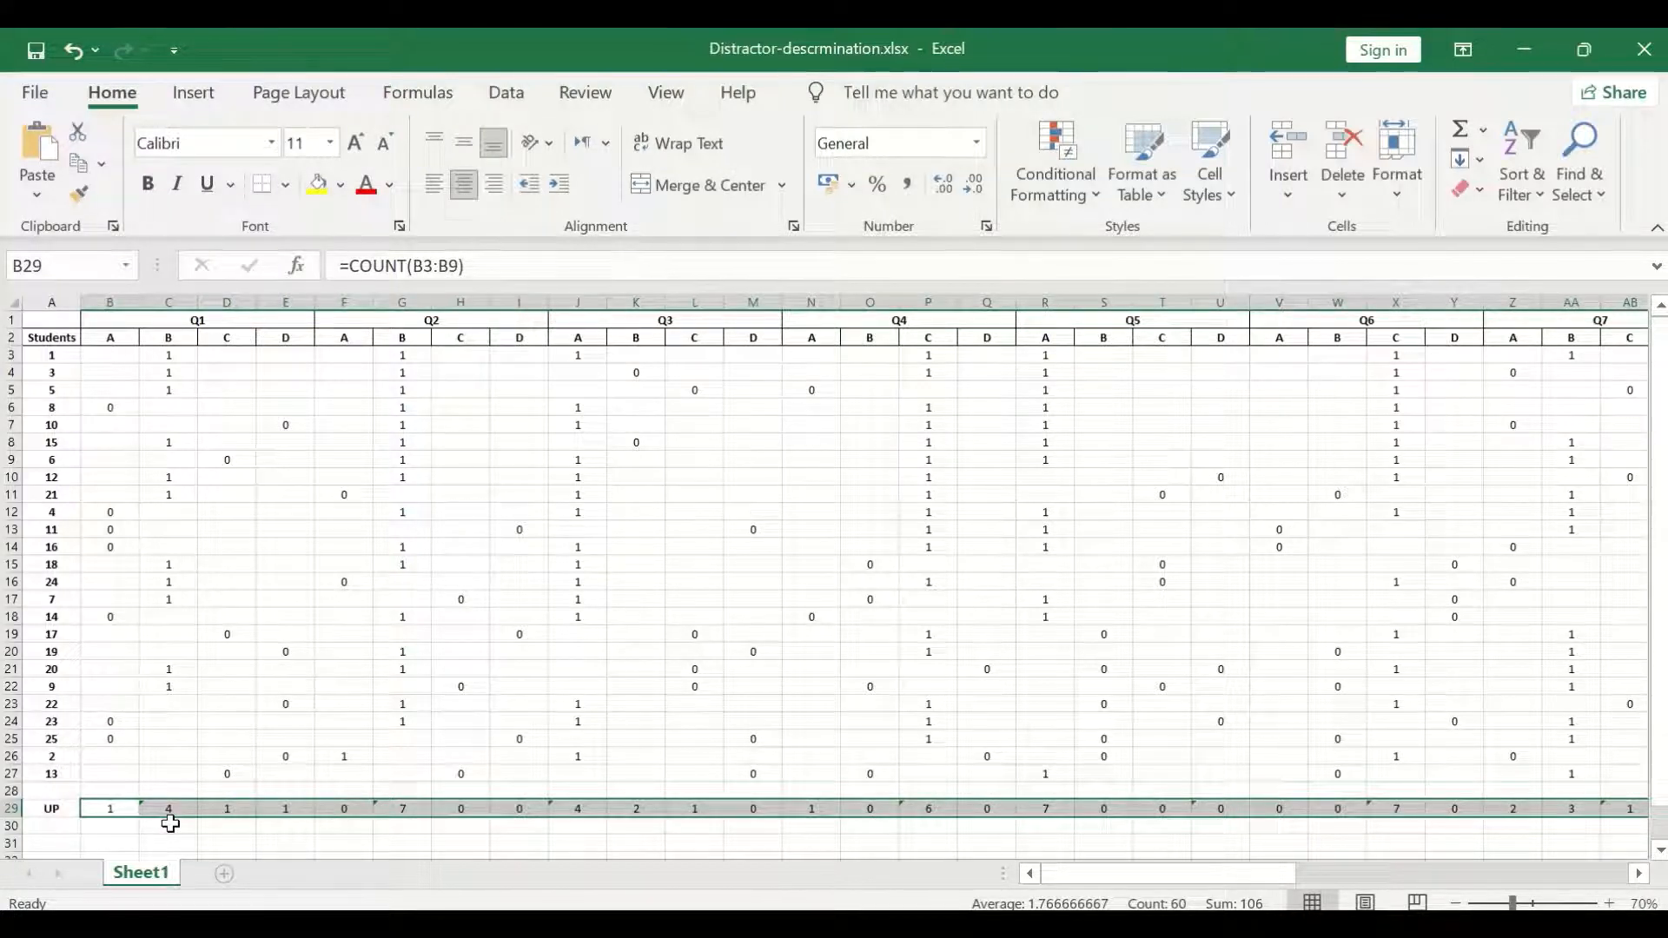
Label cell A30 "LG" and count the lower group's choices of Q1 option A in B30 with =COUNT(B21:B27).
click(52, 828)
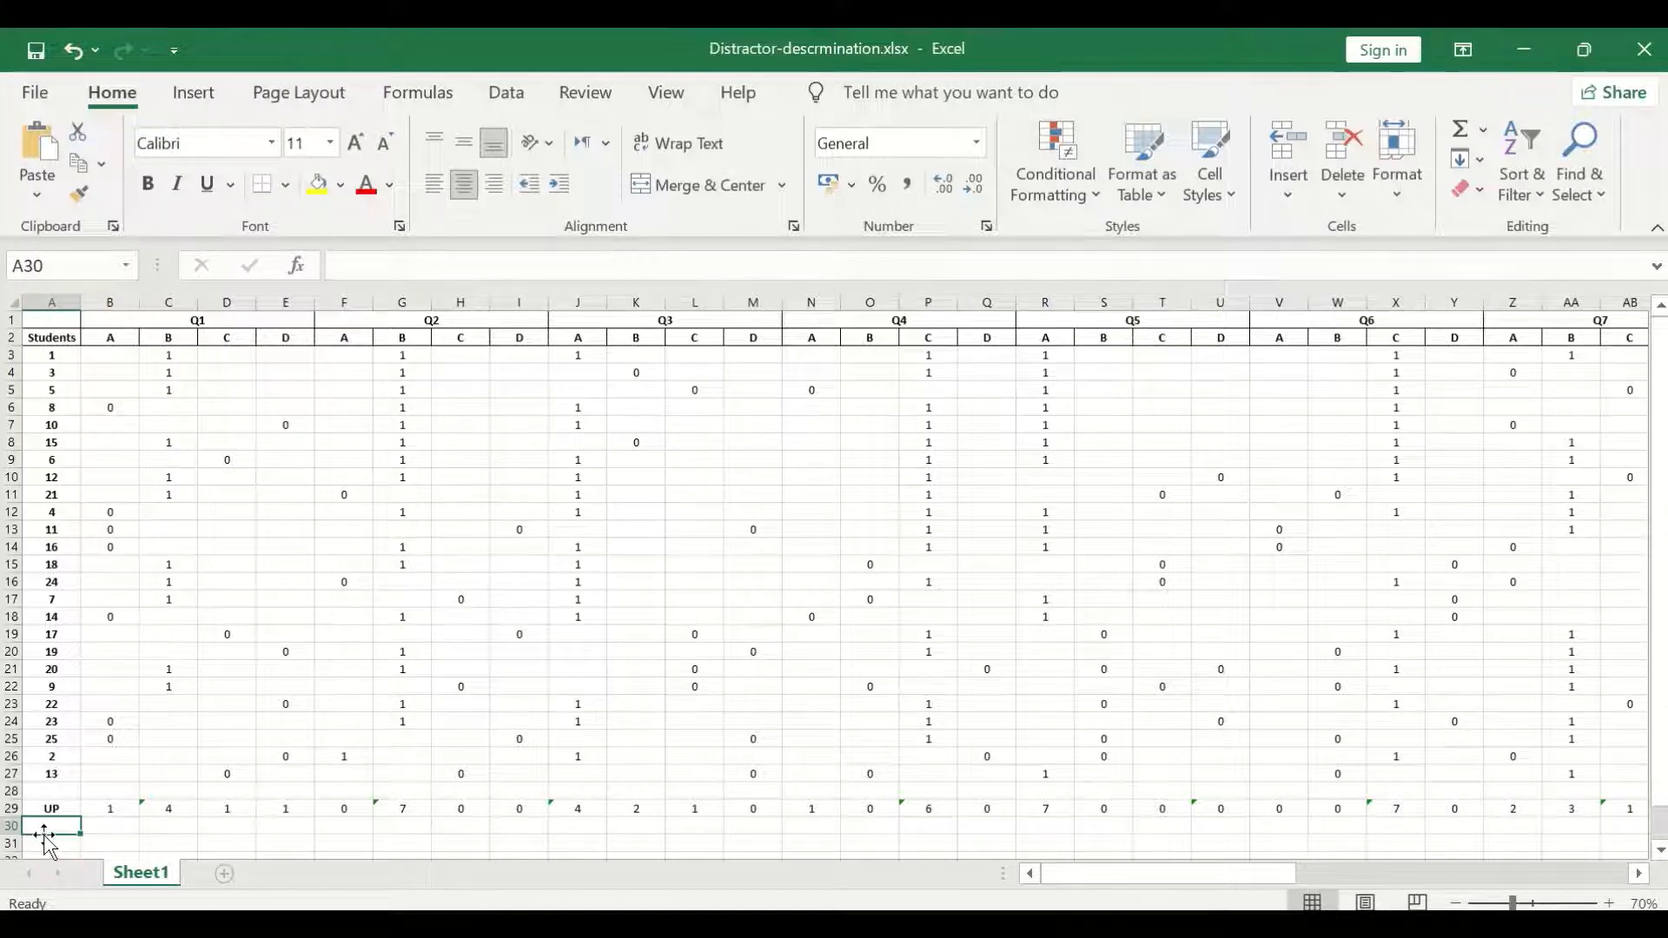
text(LG)
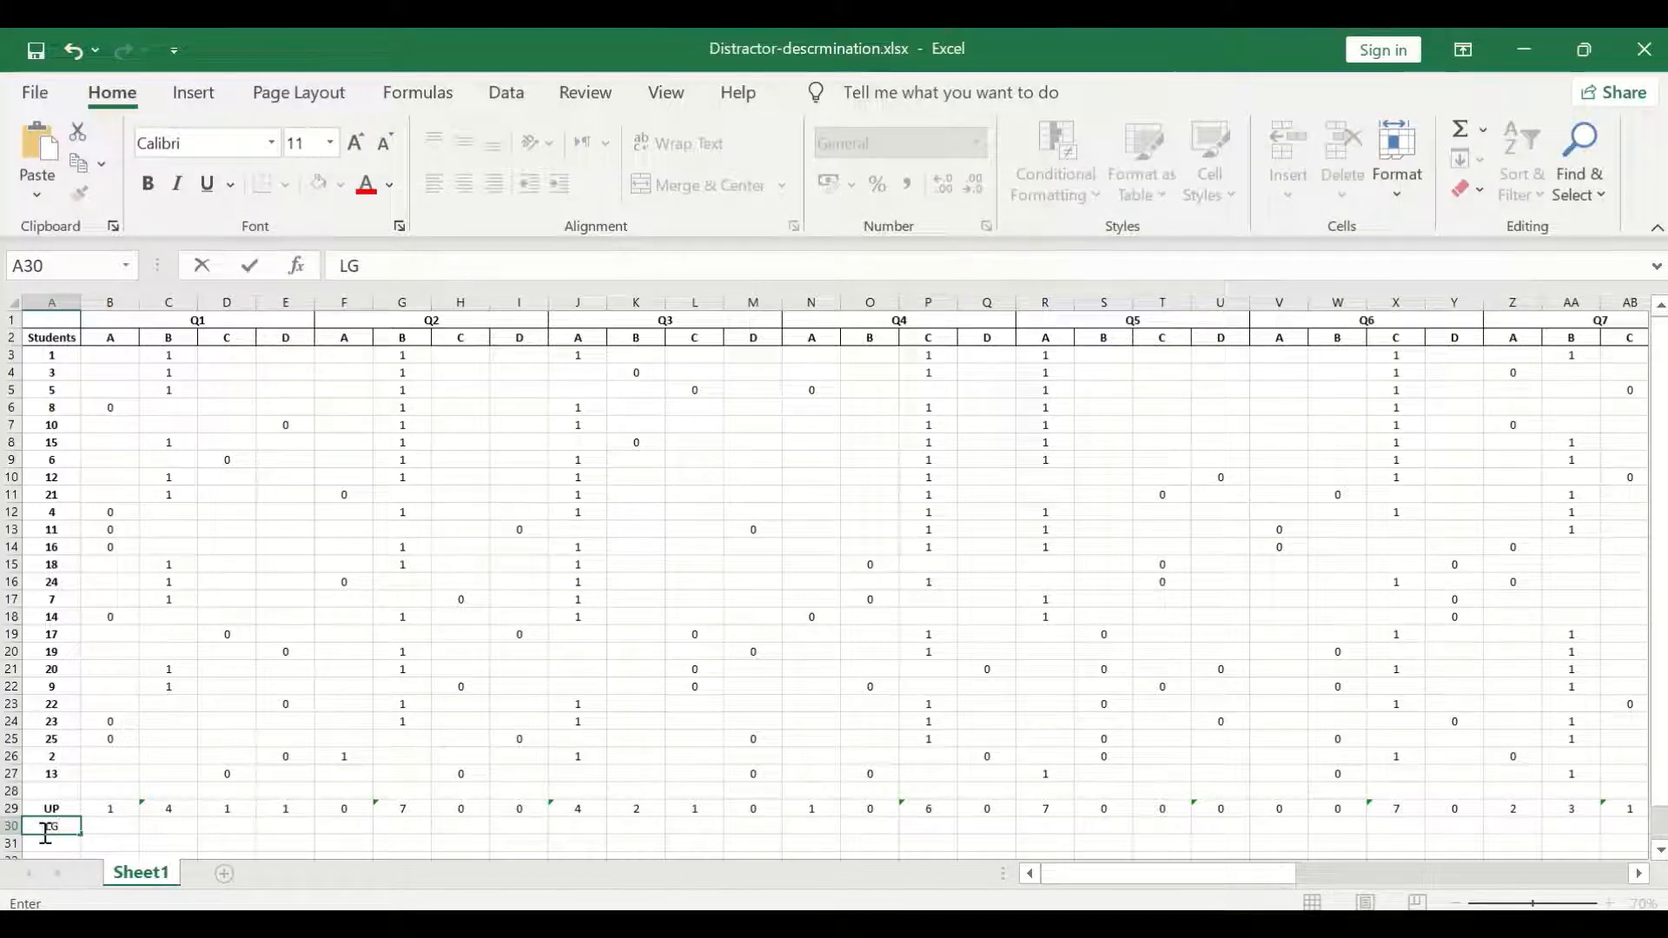
click(94, 826)
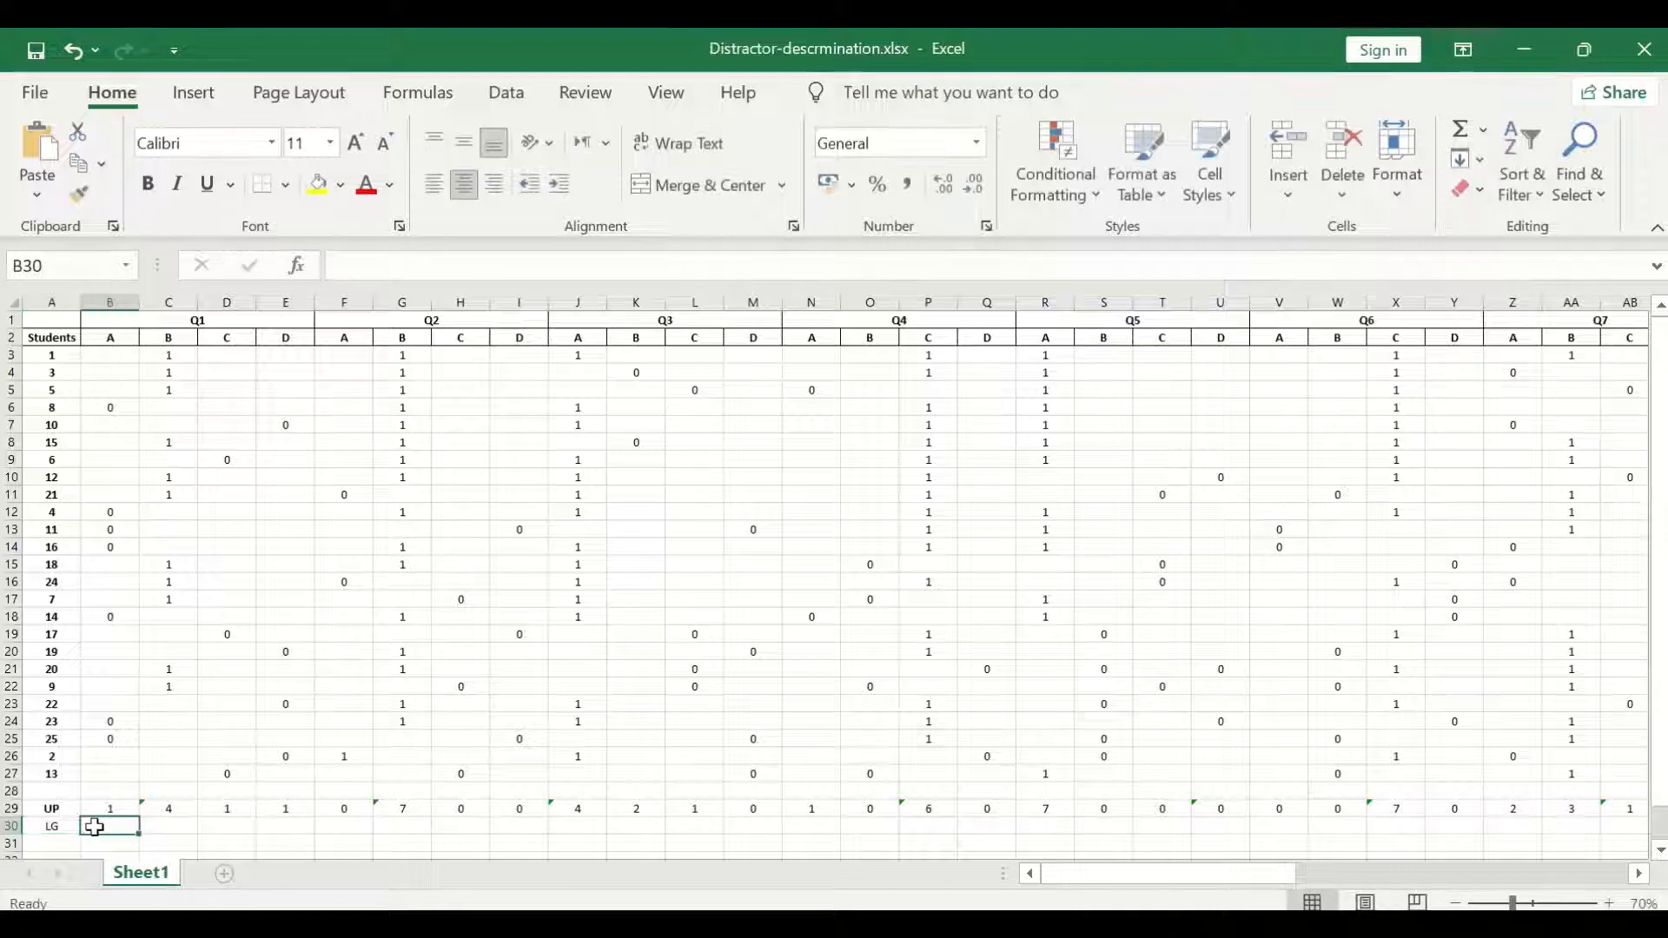
text(=)
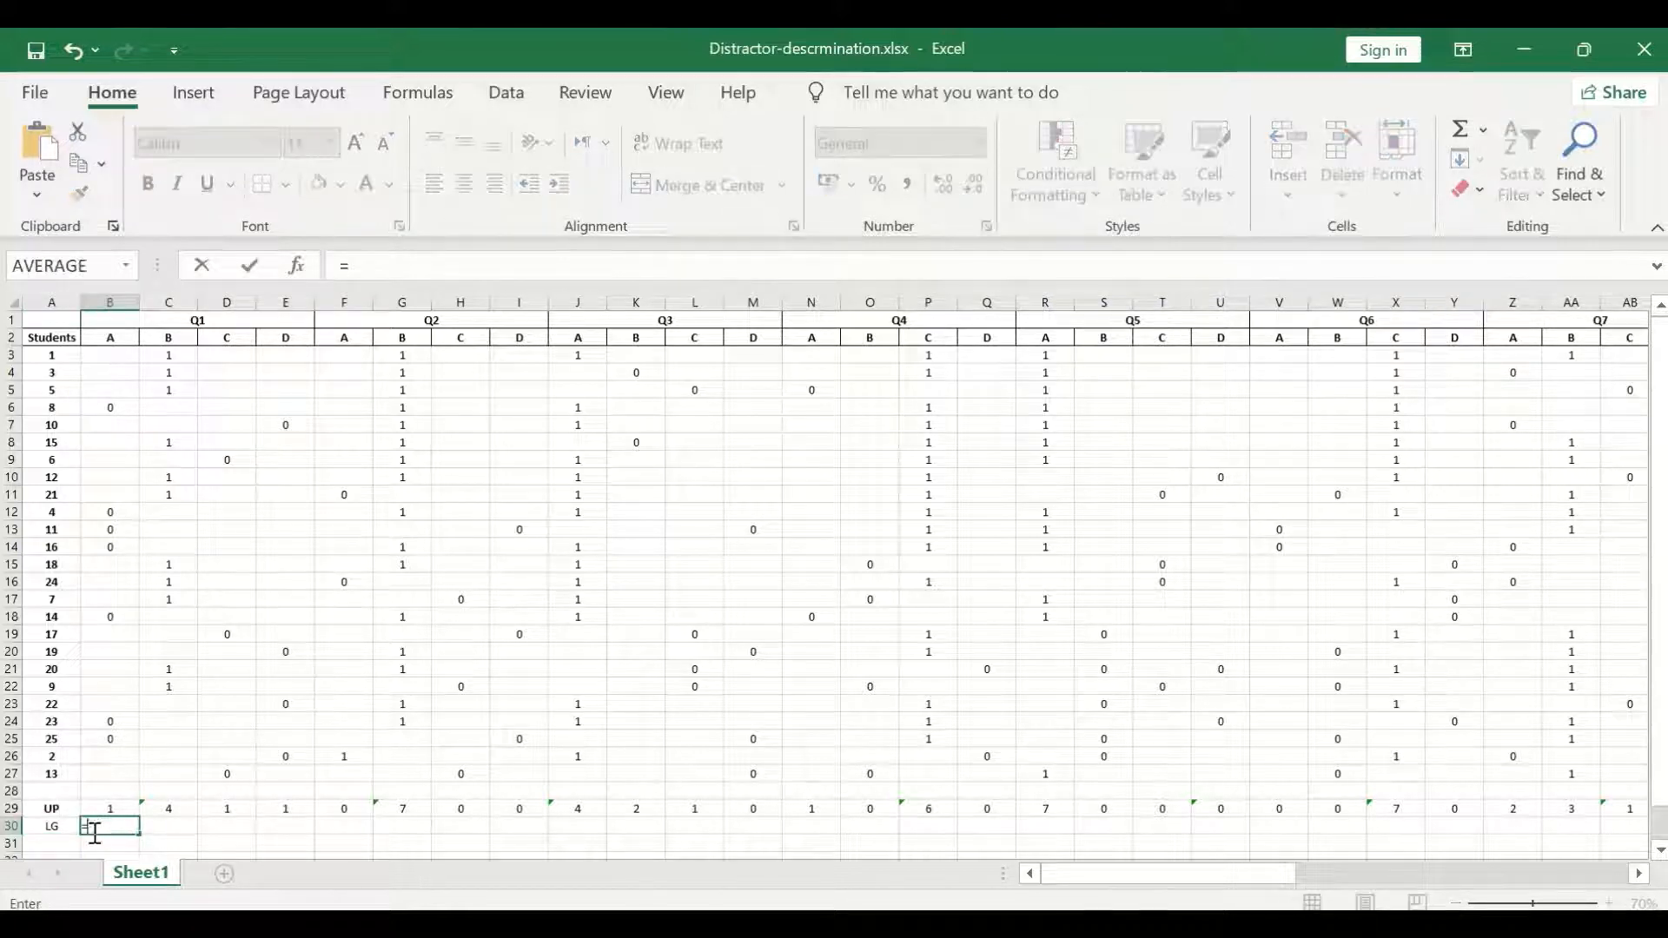
text(coun)
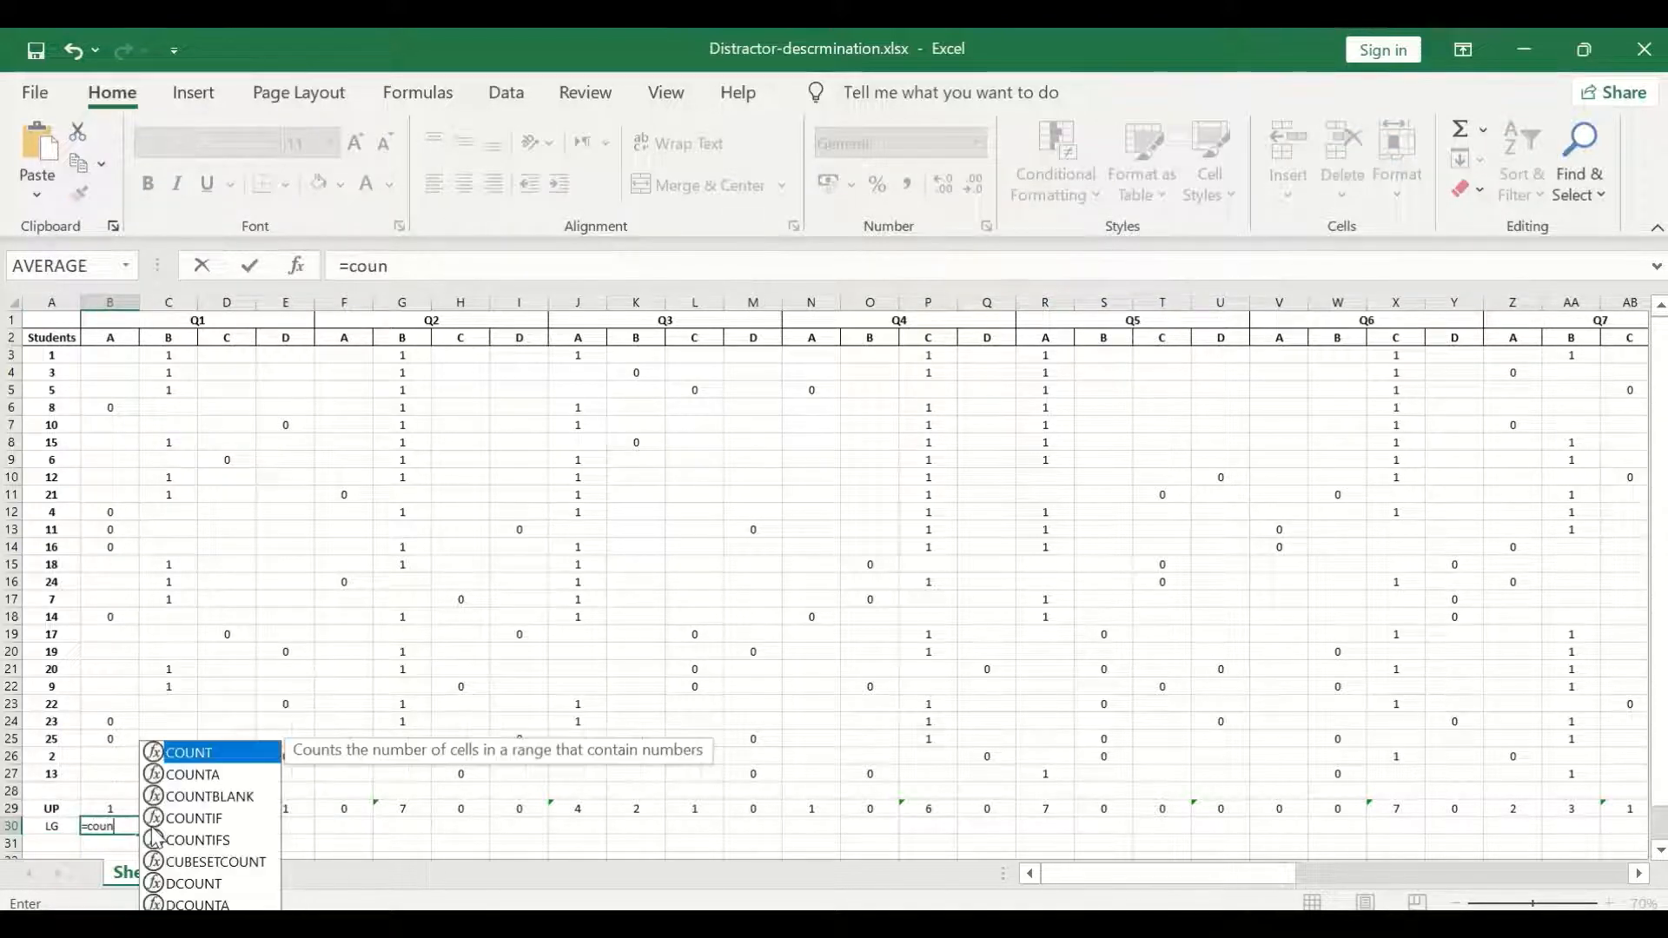
text(t)
double_click(194, 753)
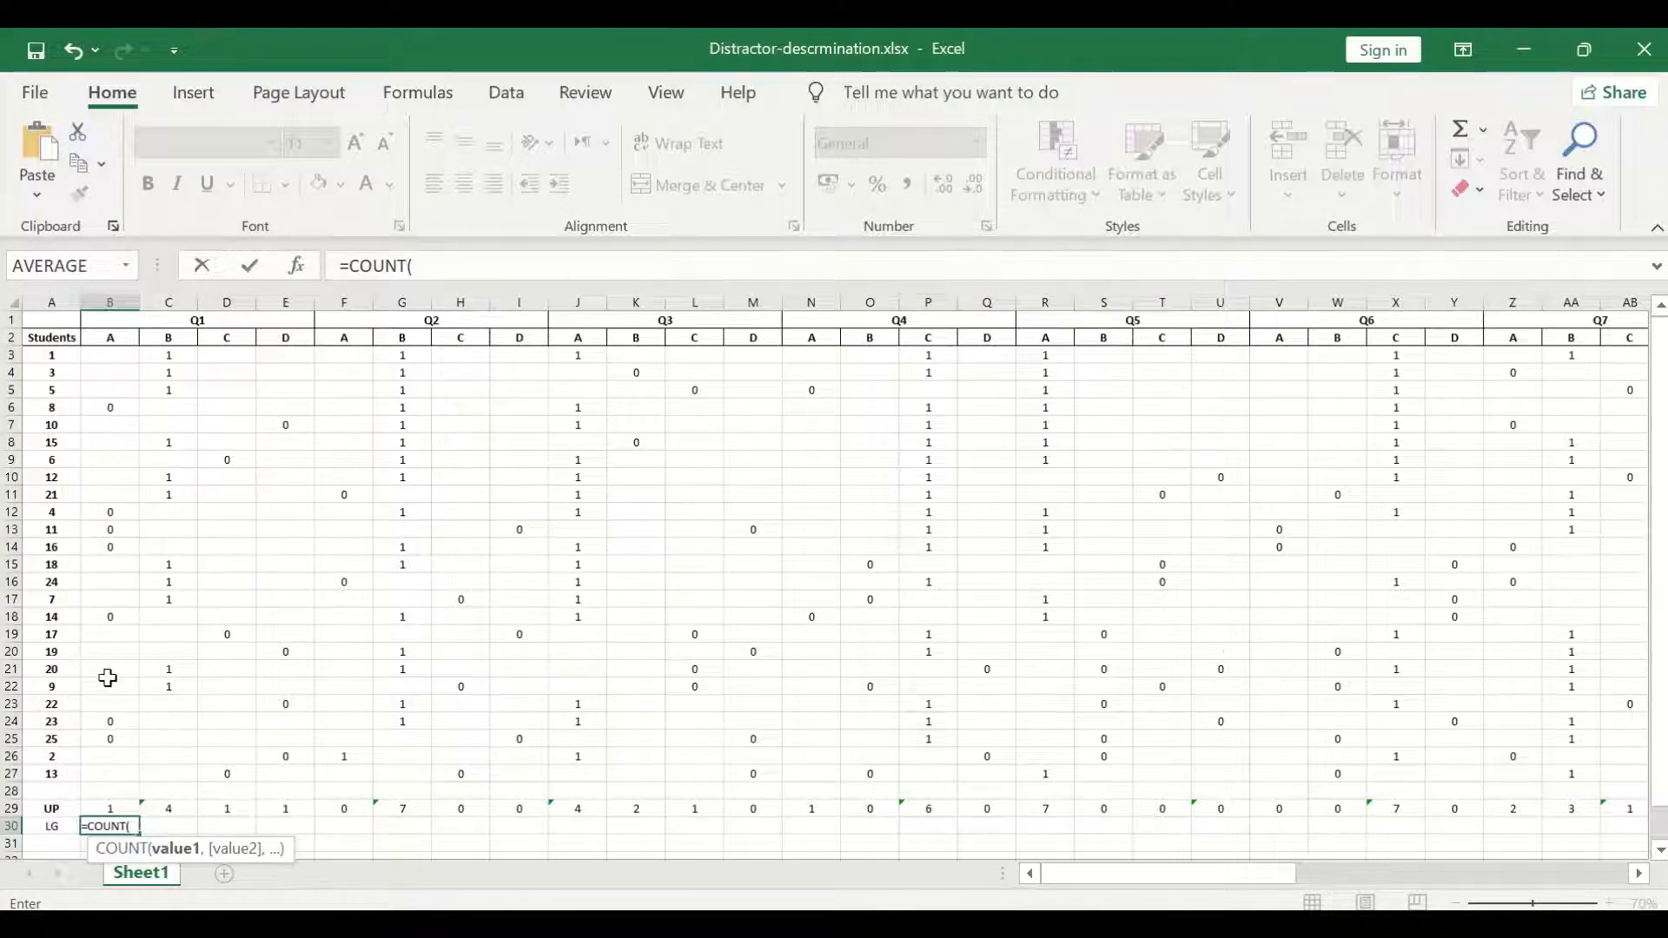
scroll(108, 677, down, 2)
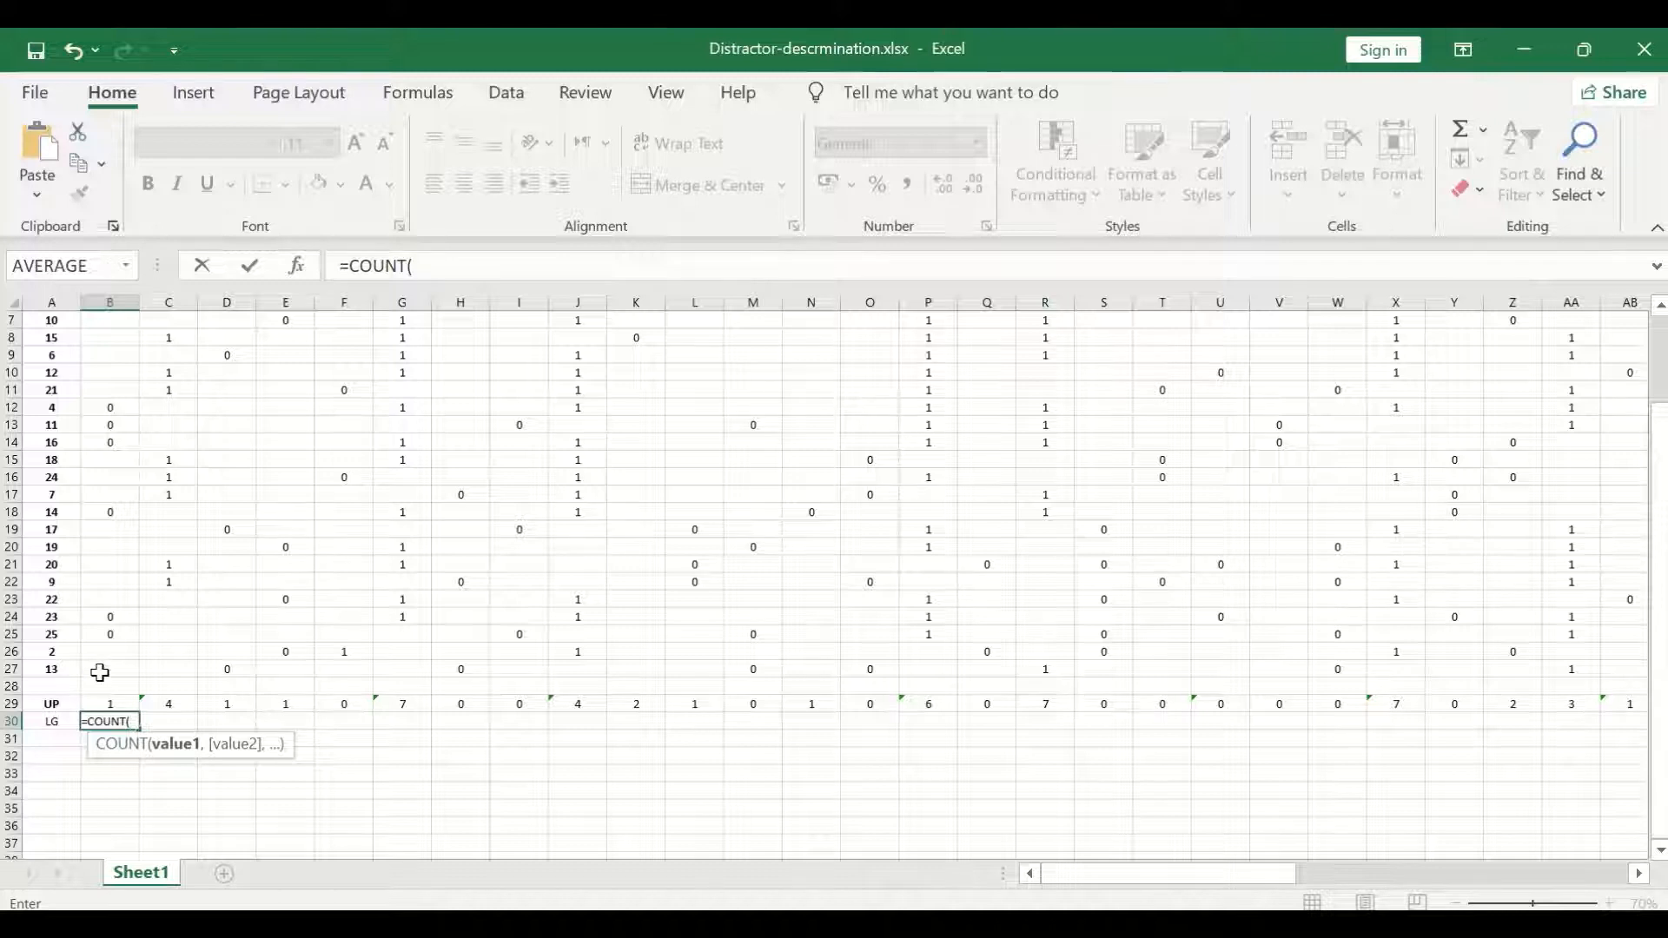
drag(100, 673, 98, 567)
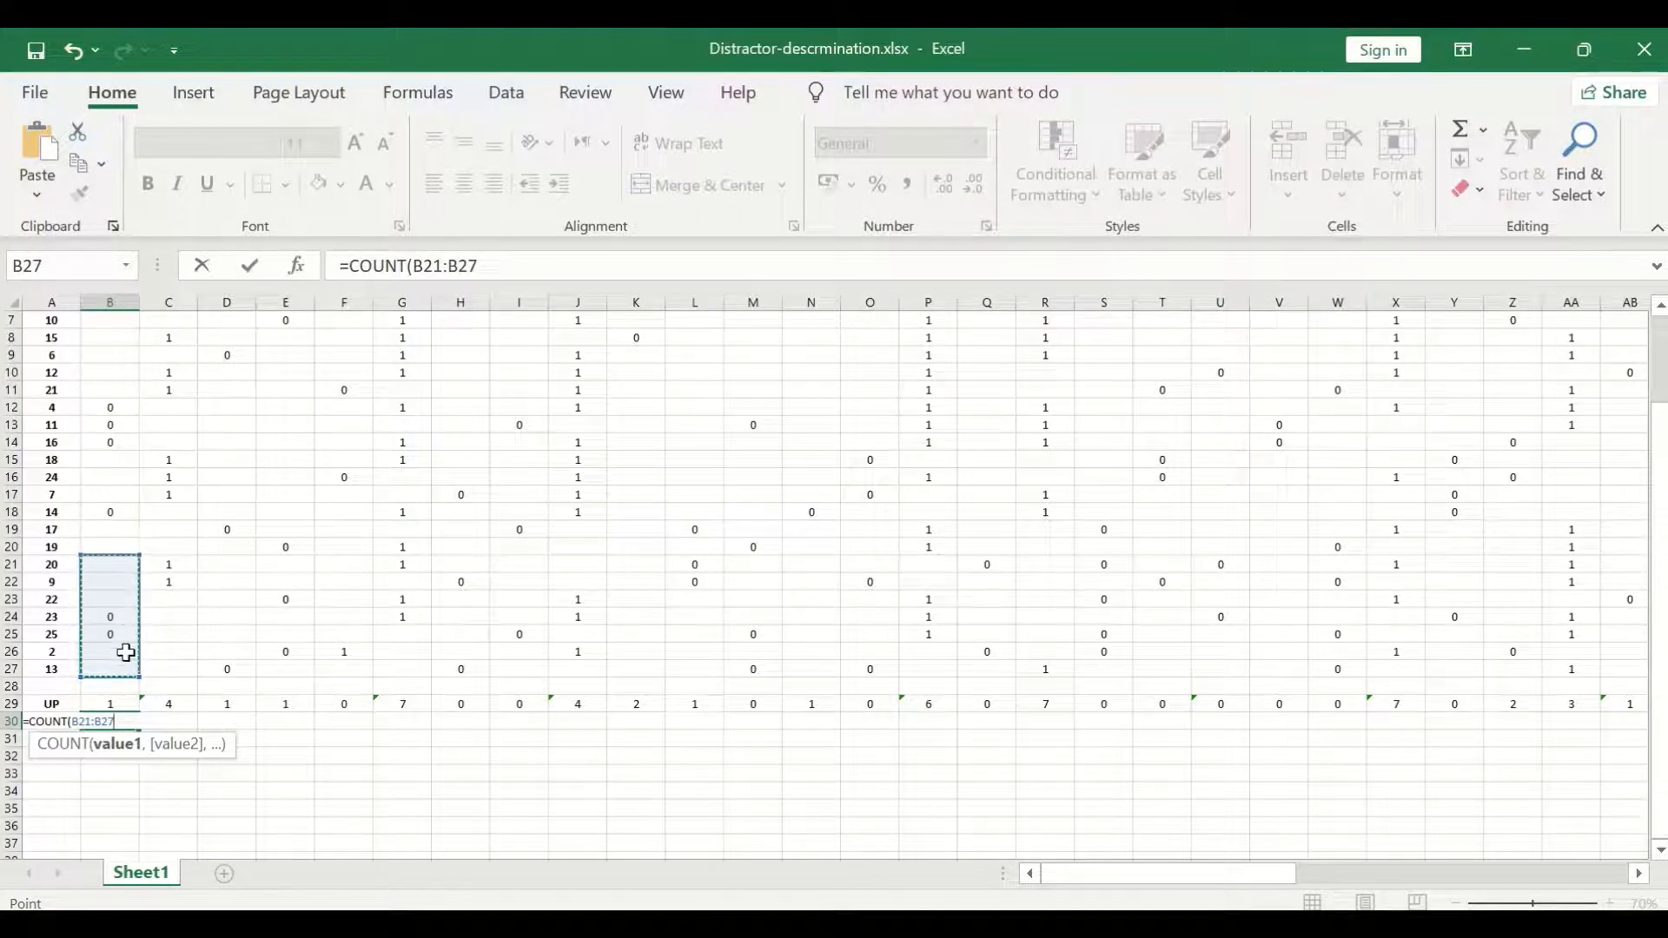
key(Return)
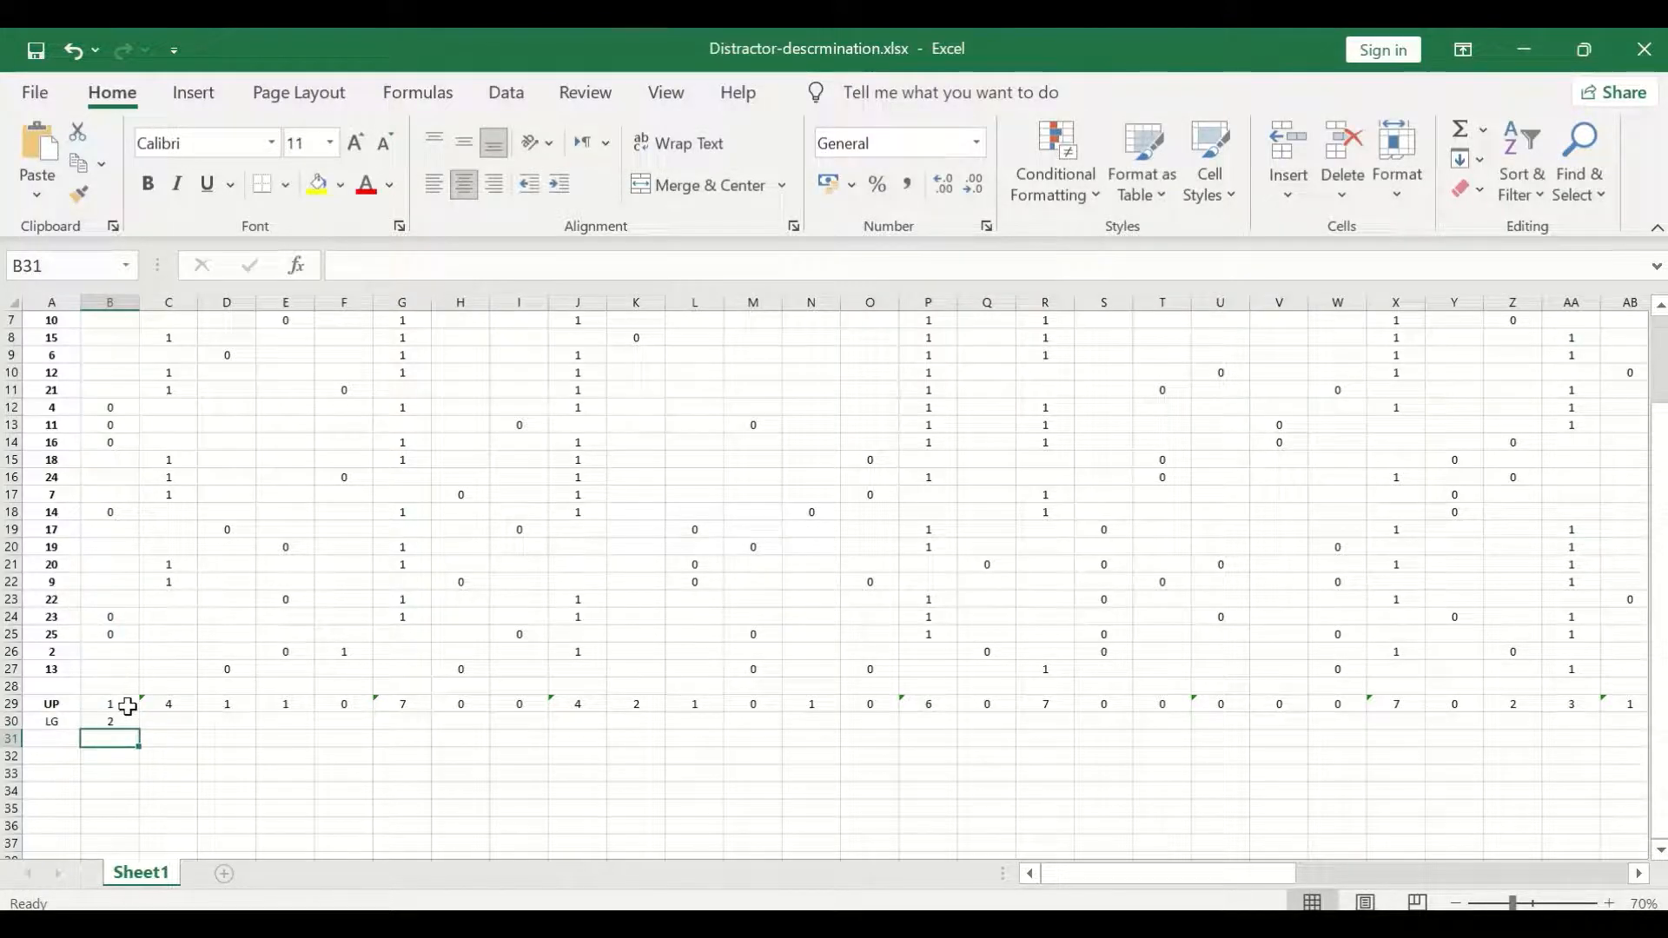
Copy the lower-group count formula from B30 across the row through BI30 for all question options.
drag(102, 669, 99, 606)
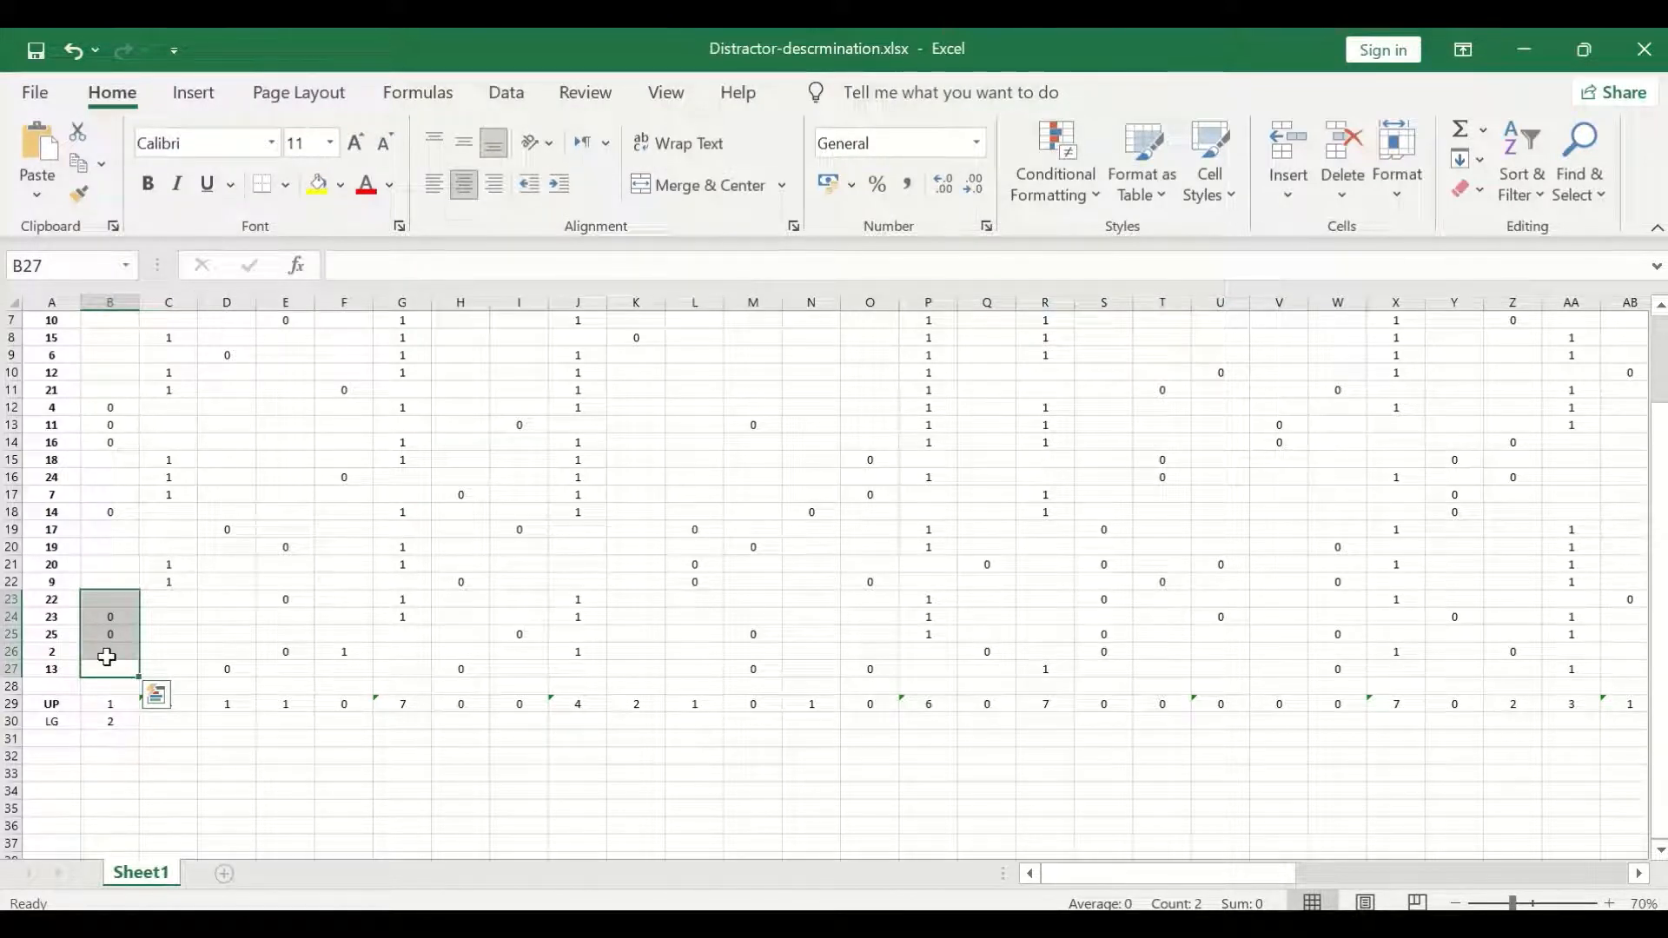
scroll(111, 665, up, 2)
scroll(113, 664, down, 2)
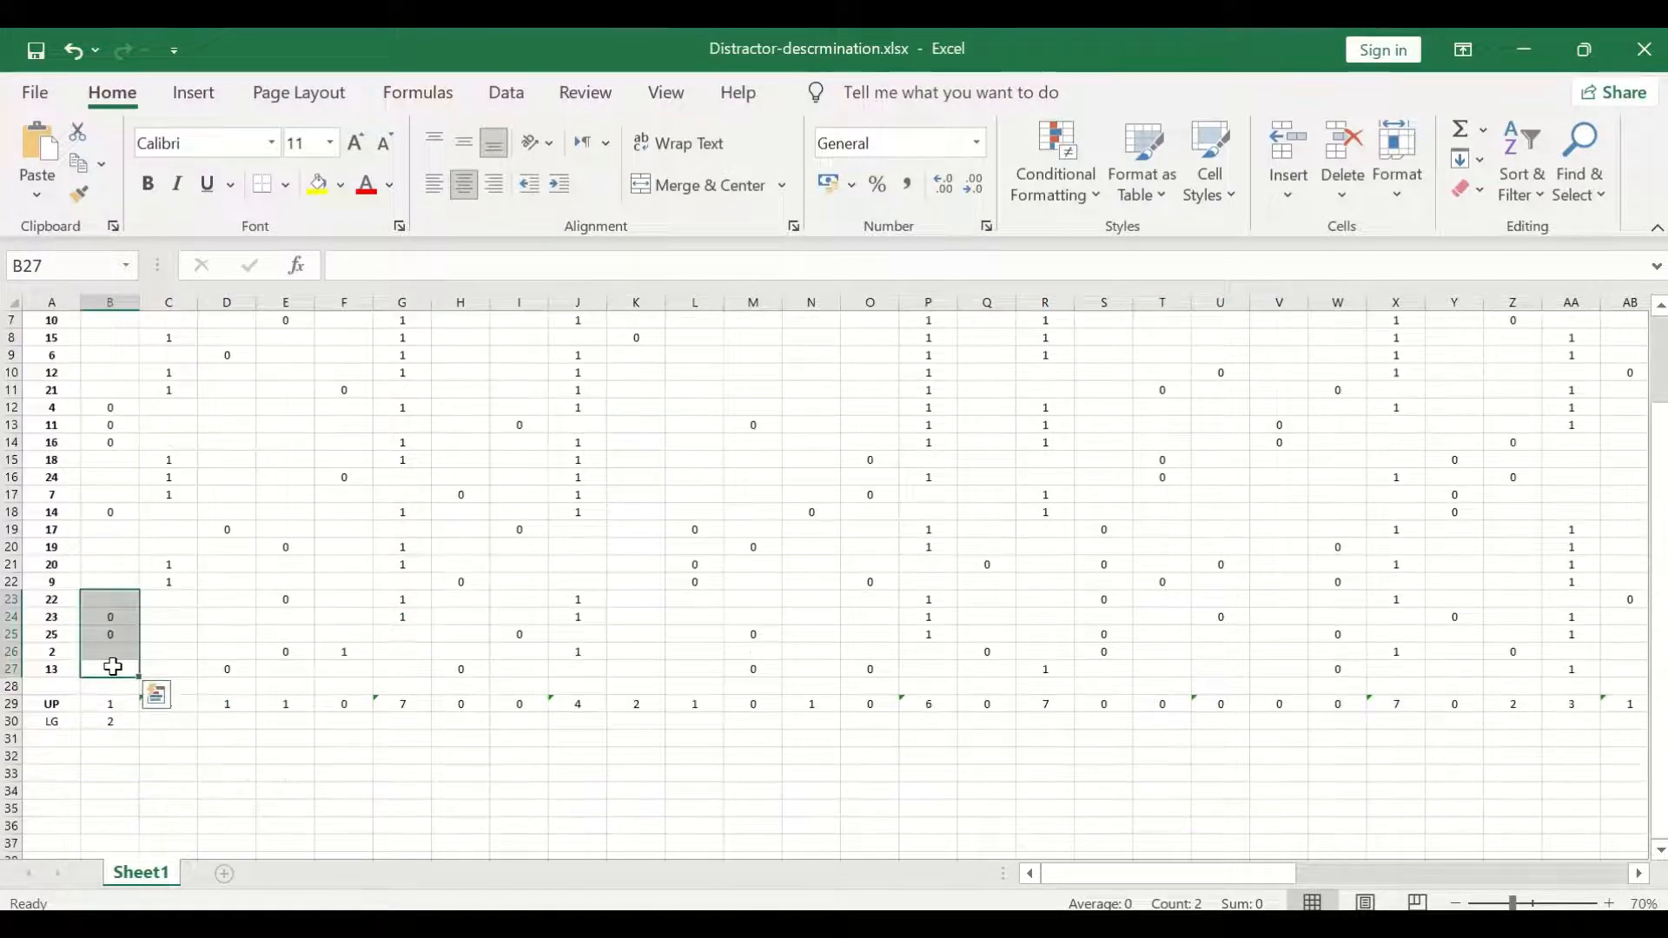
click(104, 722)
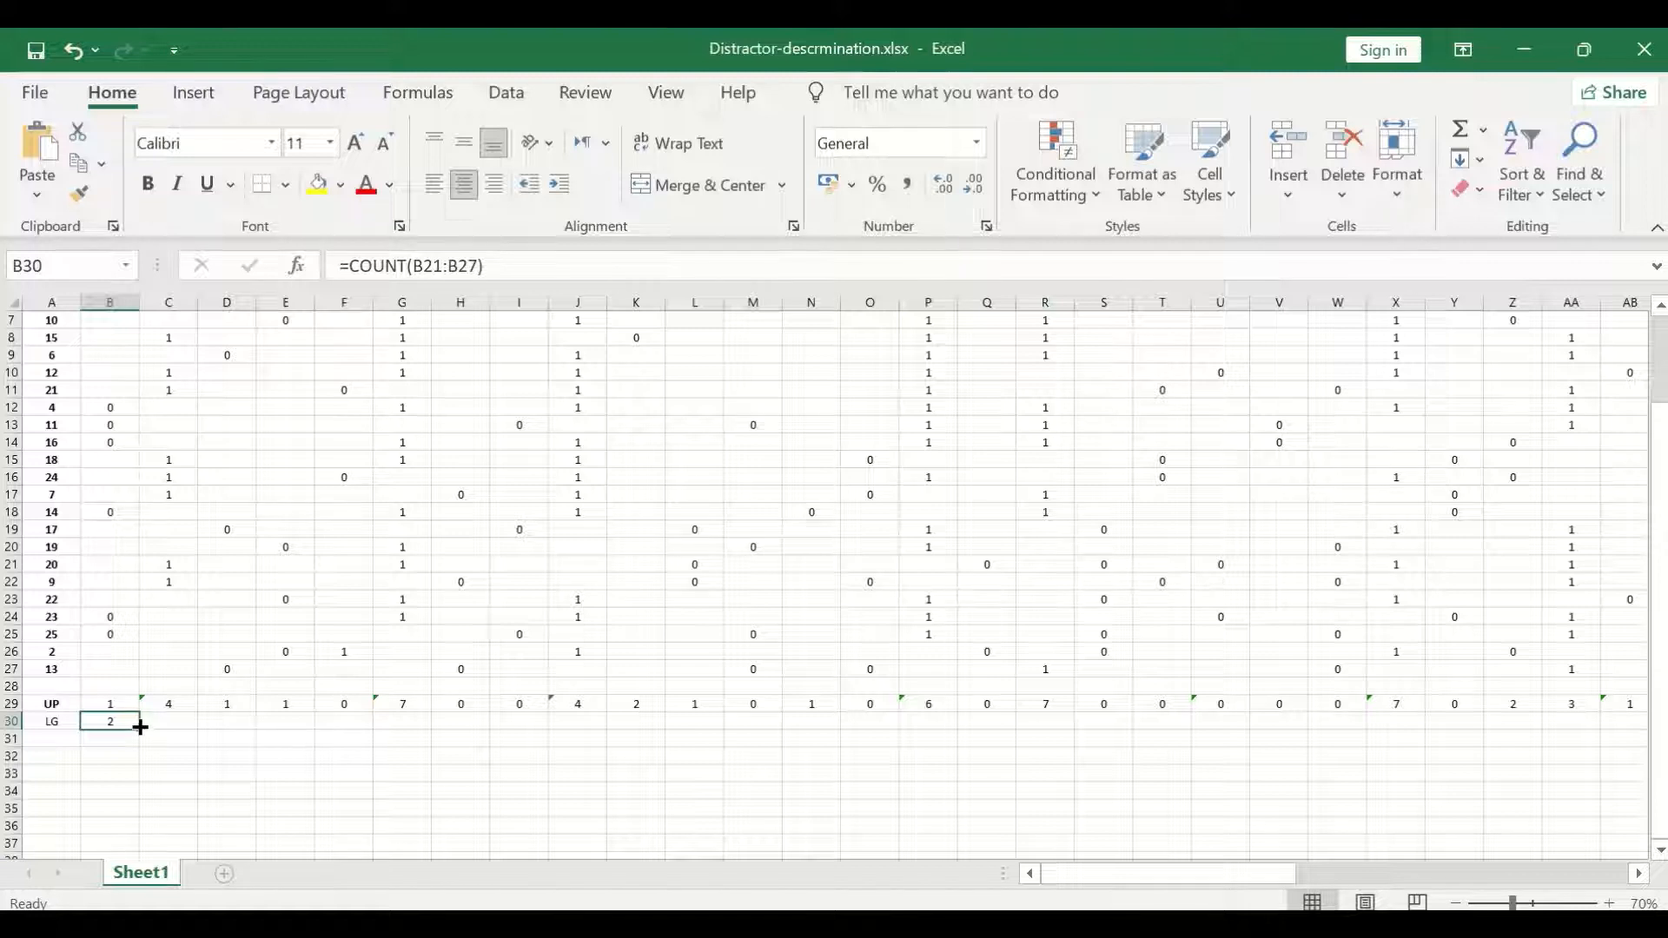
drag(140, 727, 1482, 746)
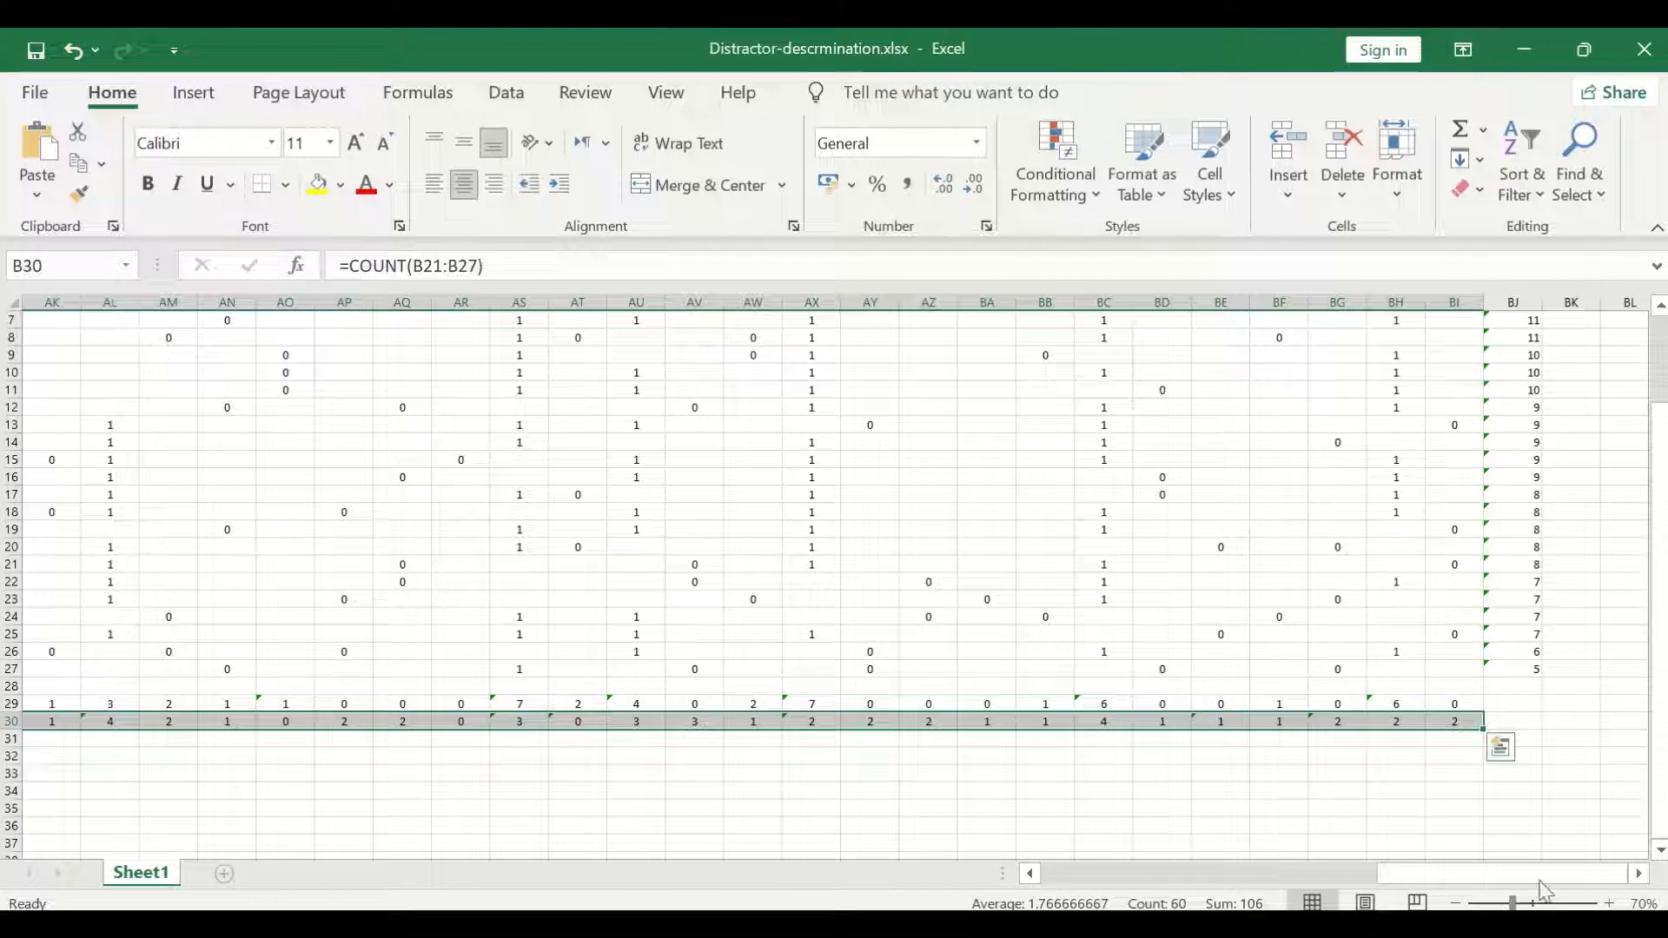
Enter the row label "ID" in cell A31, below the LG label.
drag(1542, 876, 1207, 876)
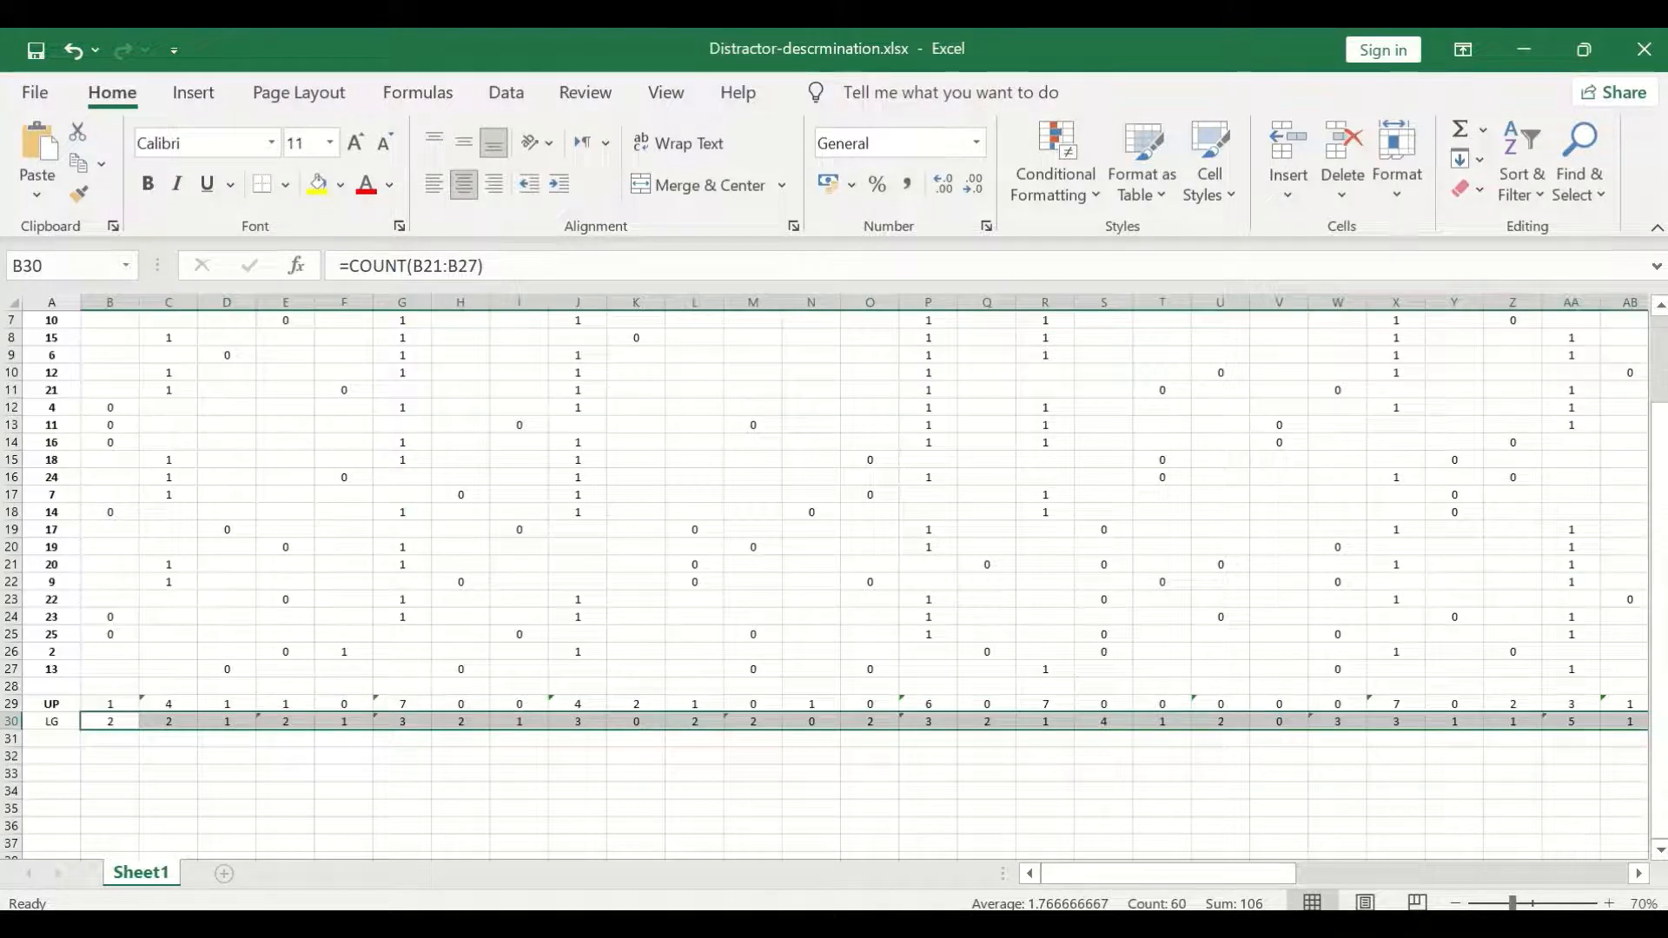
click(54, 740)
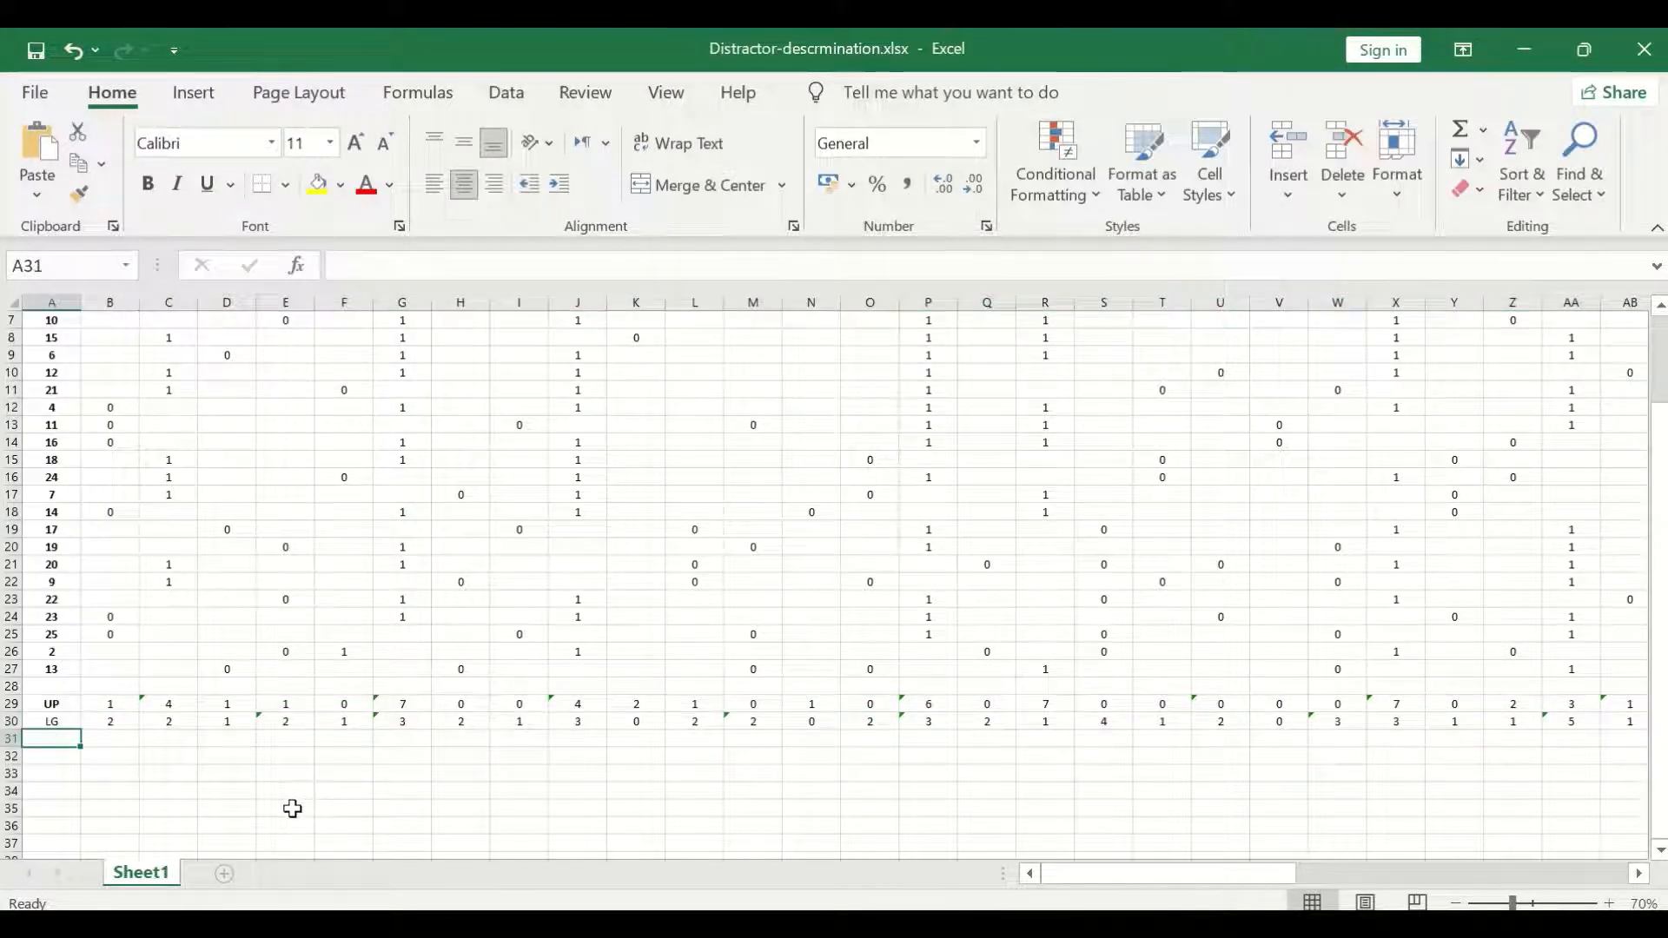
text(I)
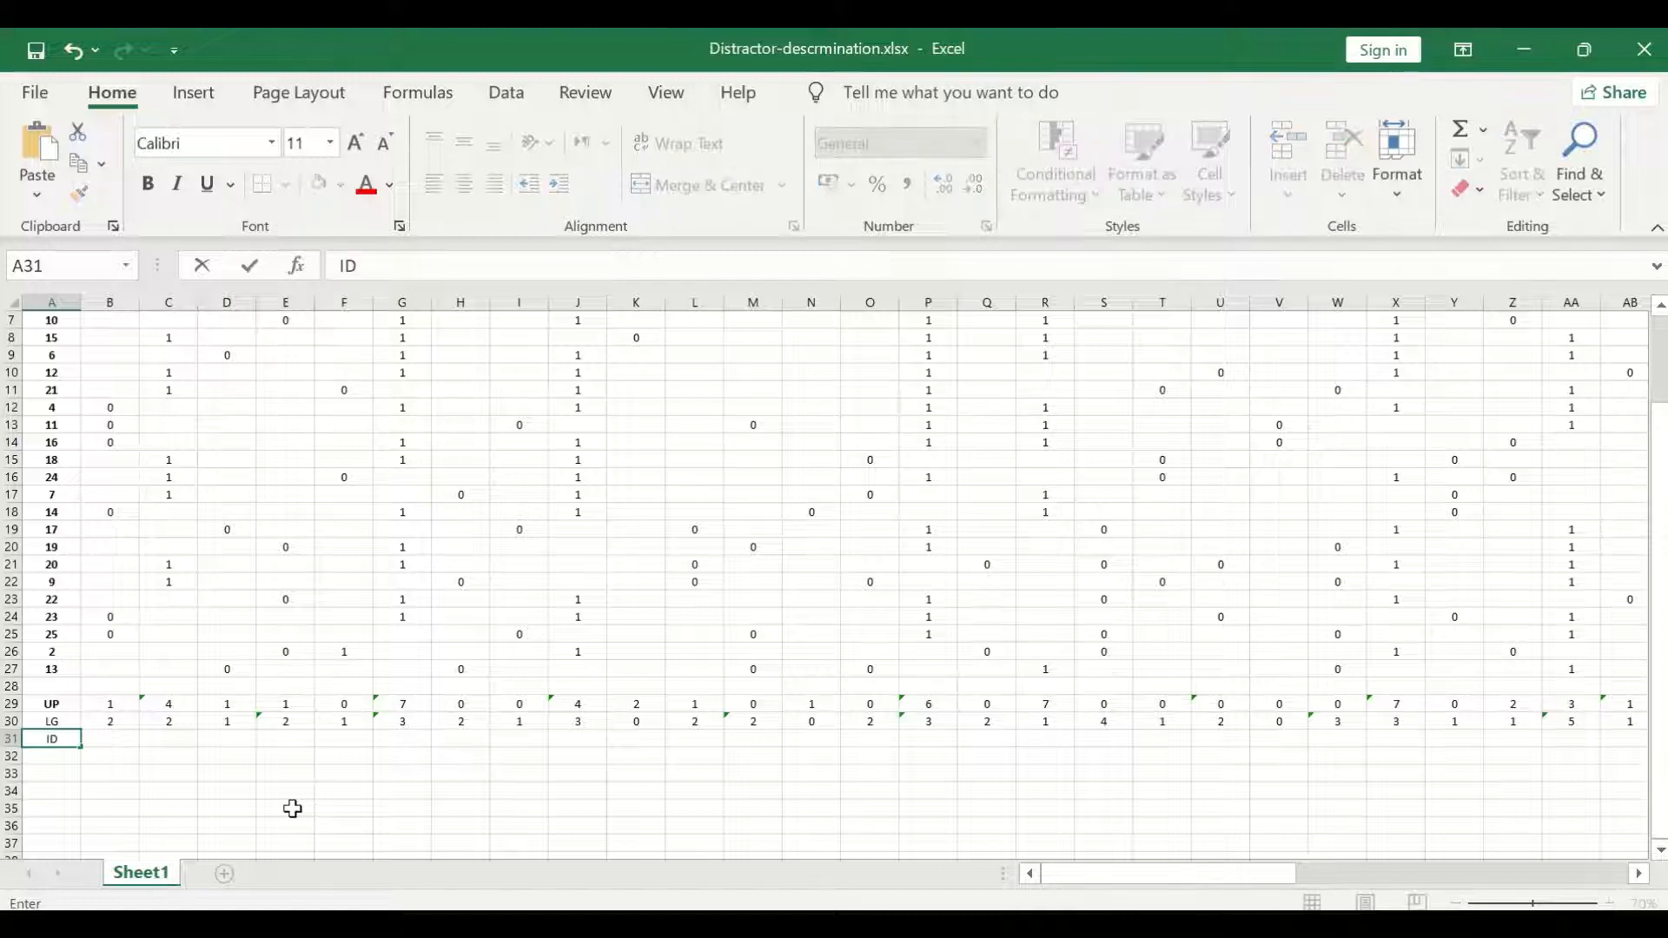
text(D)
Calculate the discrimination index for Q1 option A in B31 with the formula =(B29-B30)/7.
click(101, 737)
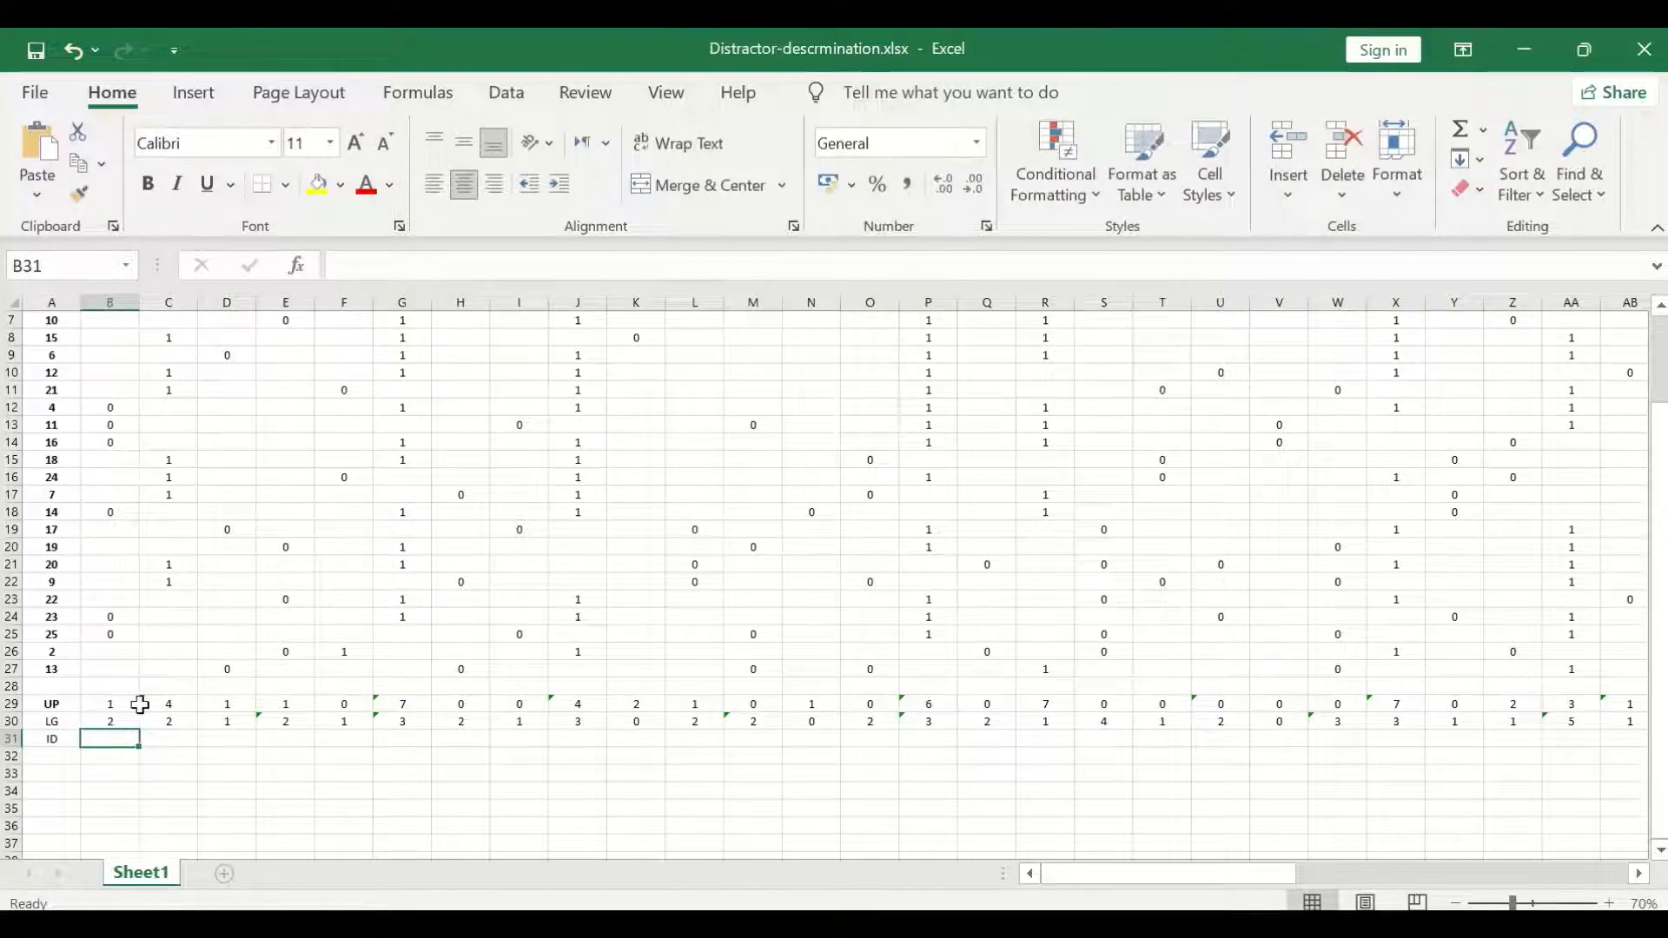
text(=()
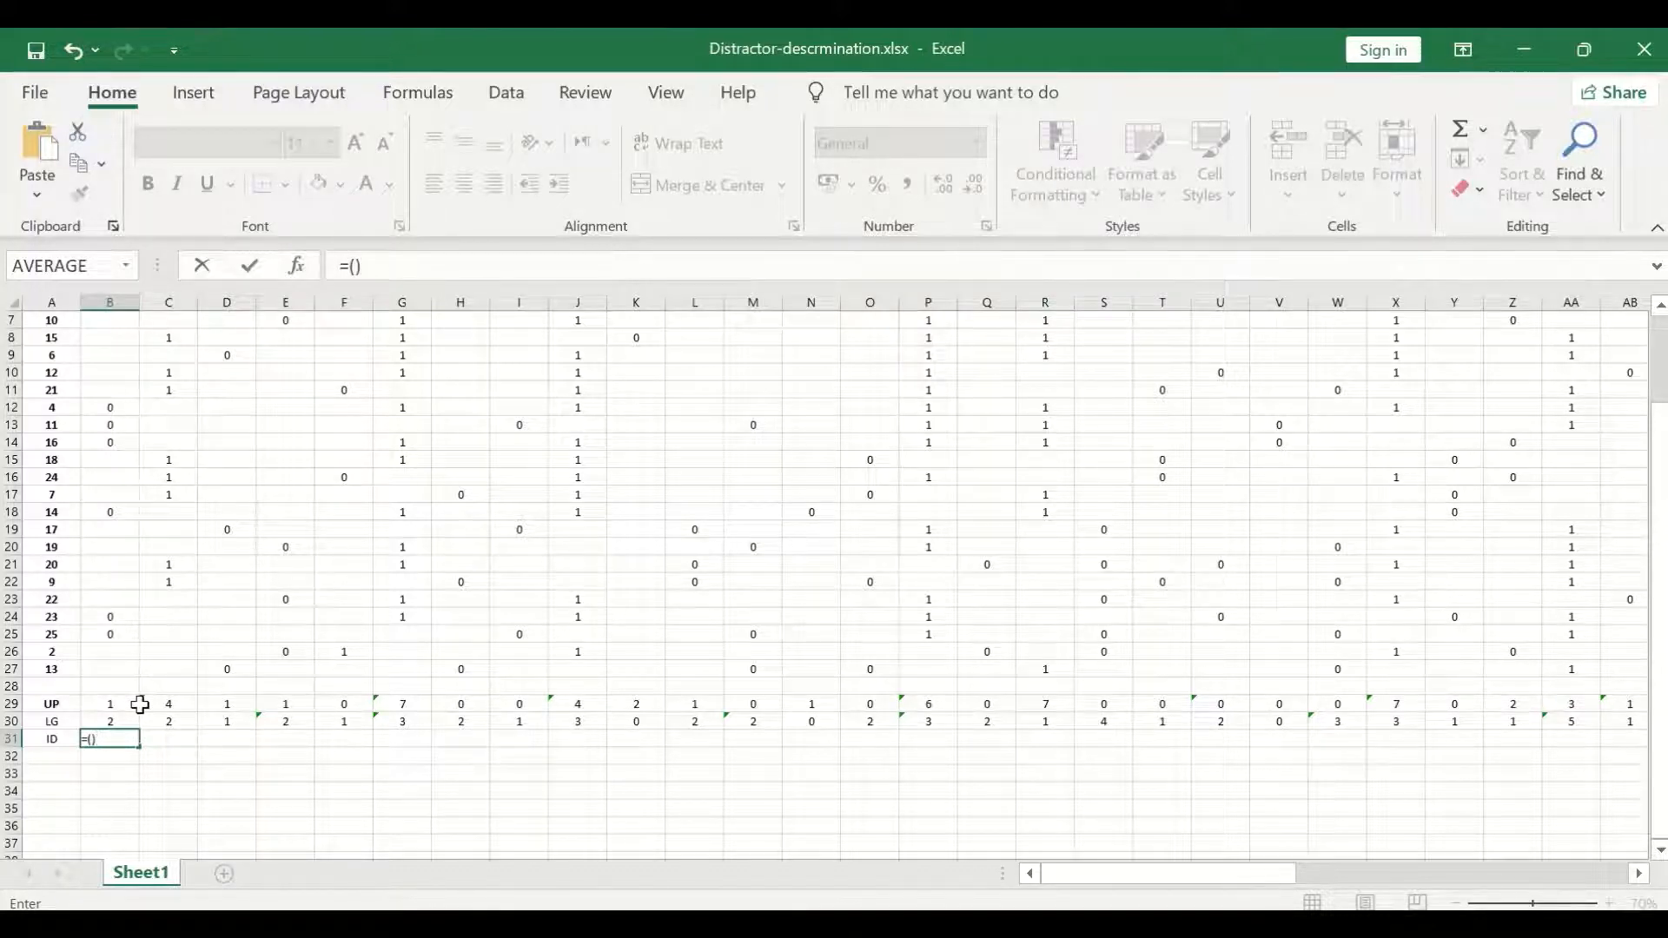
click(356, 265)
click(113, 708)
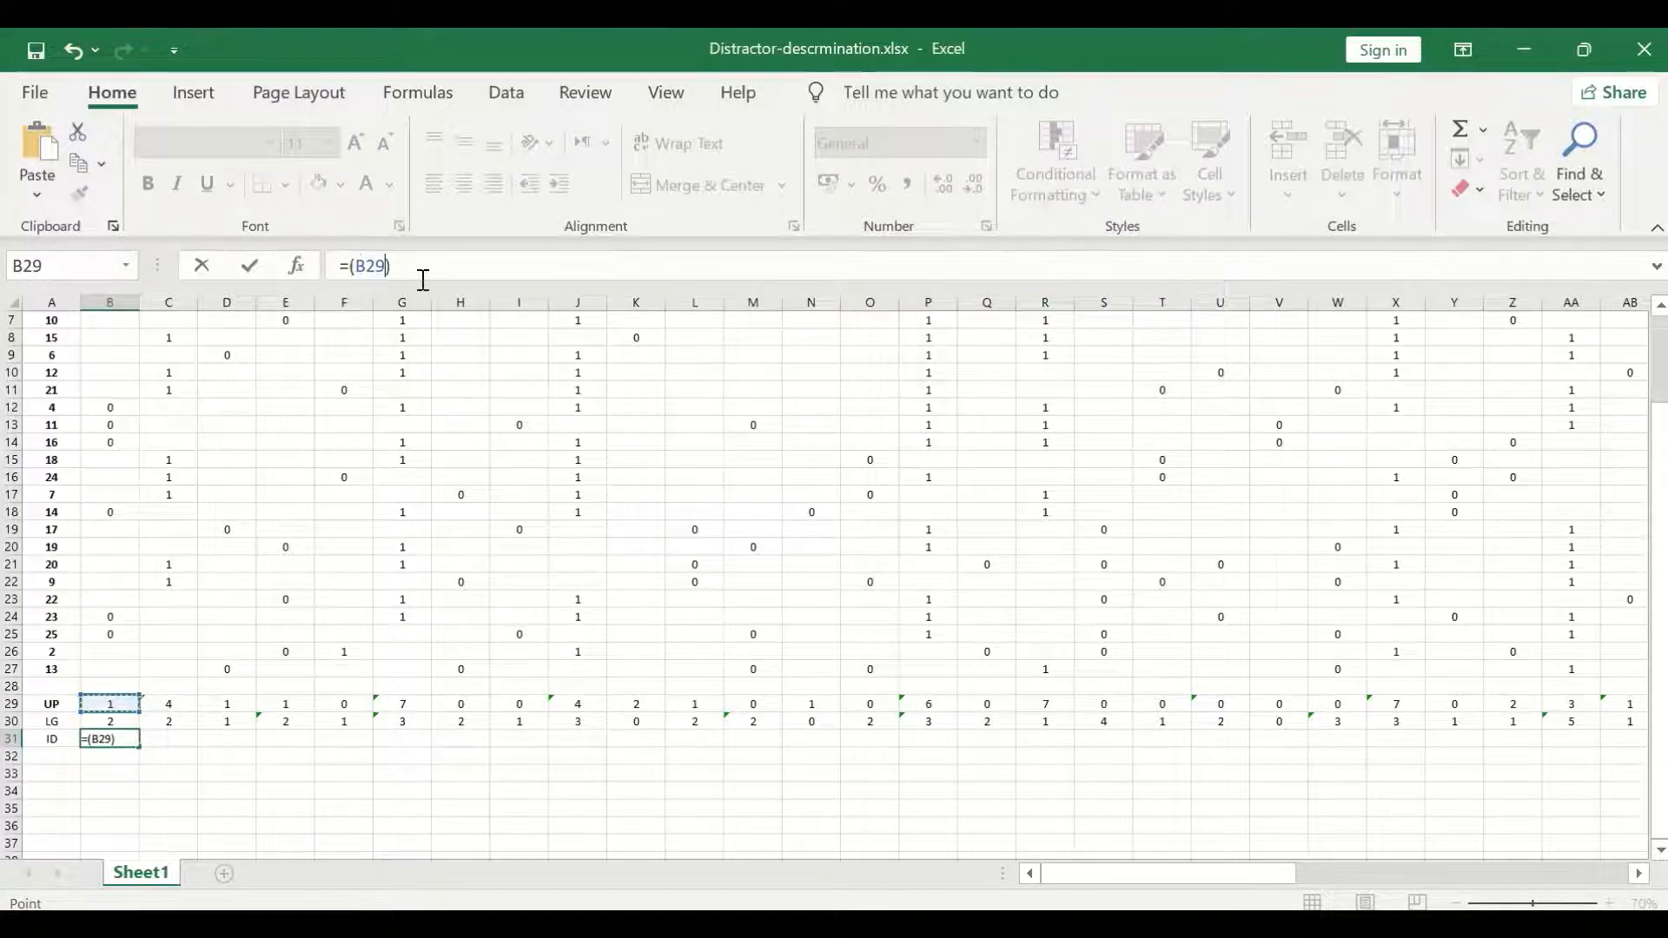
text(-)
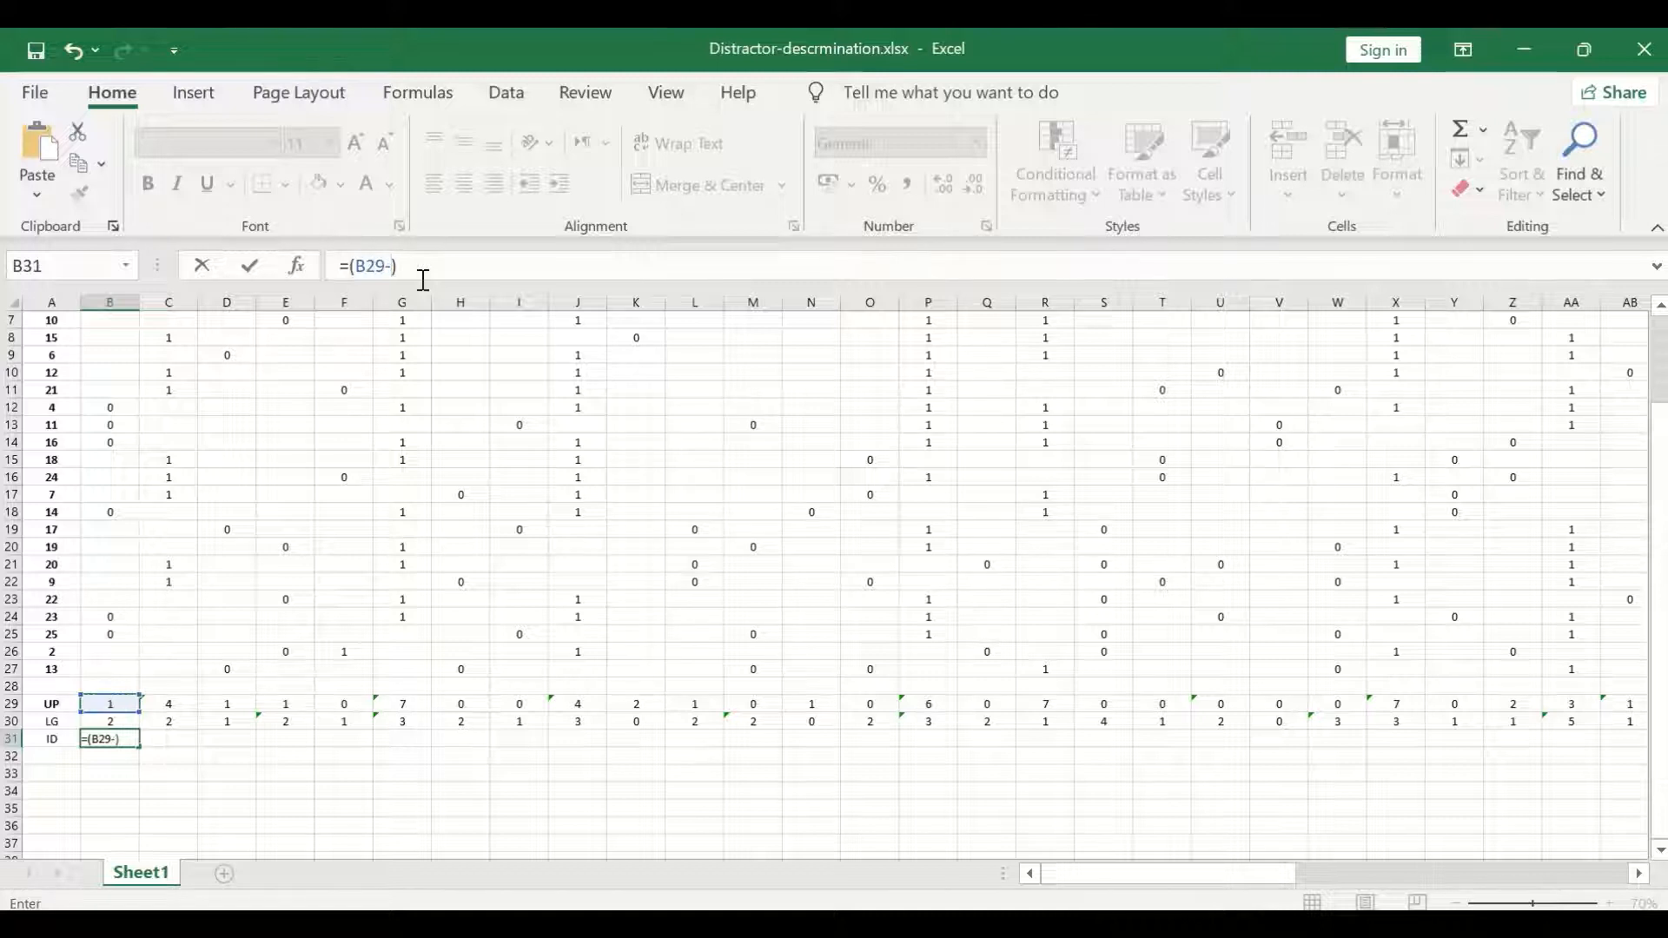
click(133, 720)
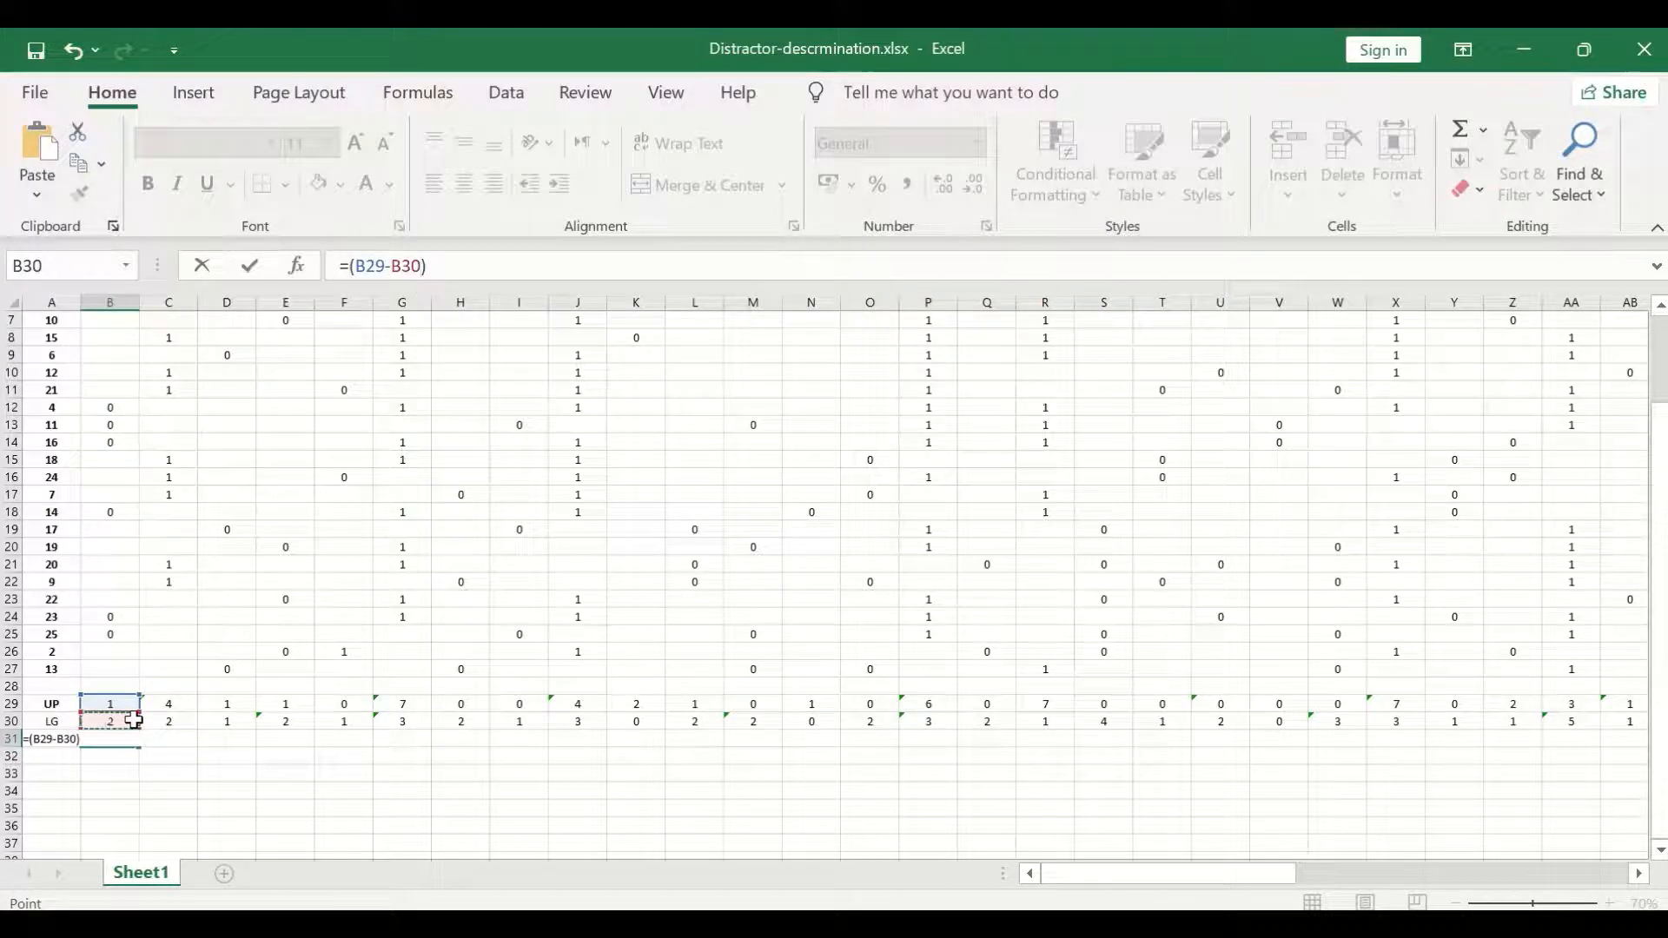
click(440, 265)
text(/7)
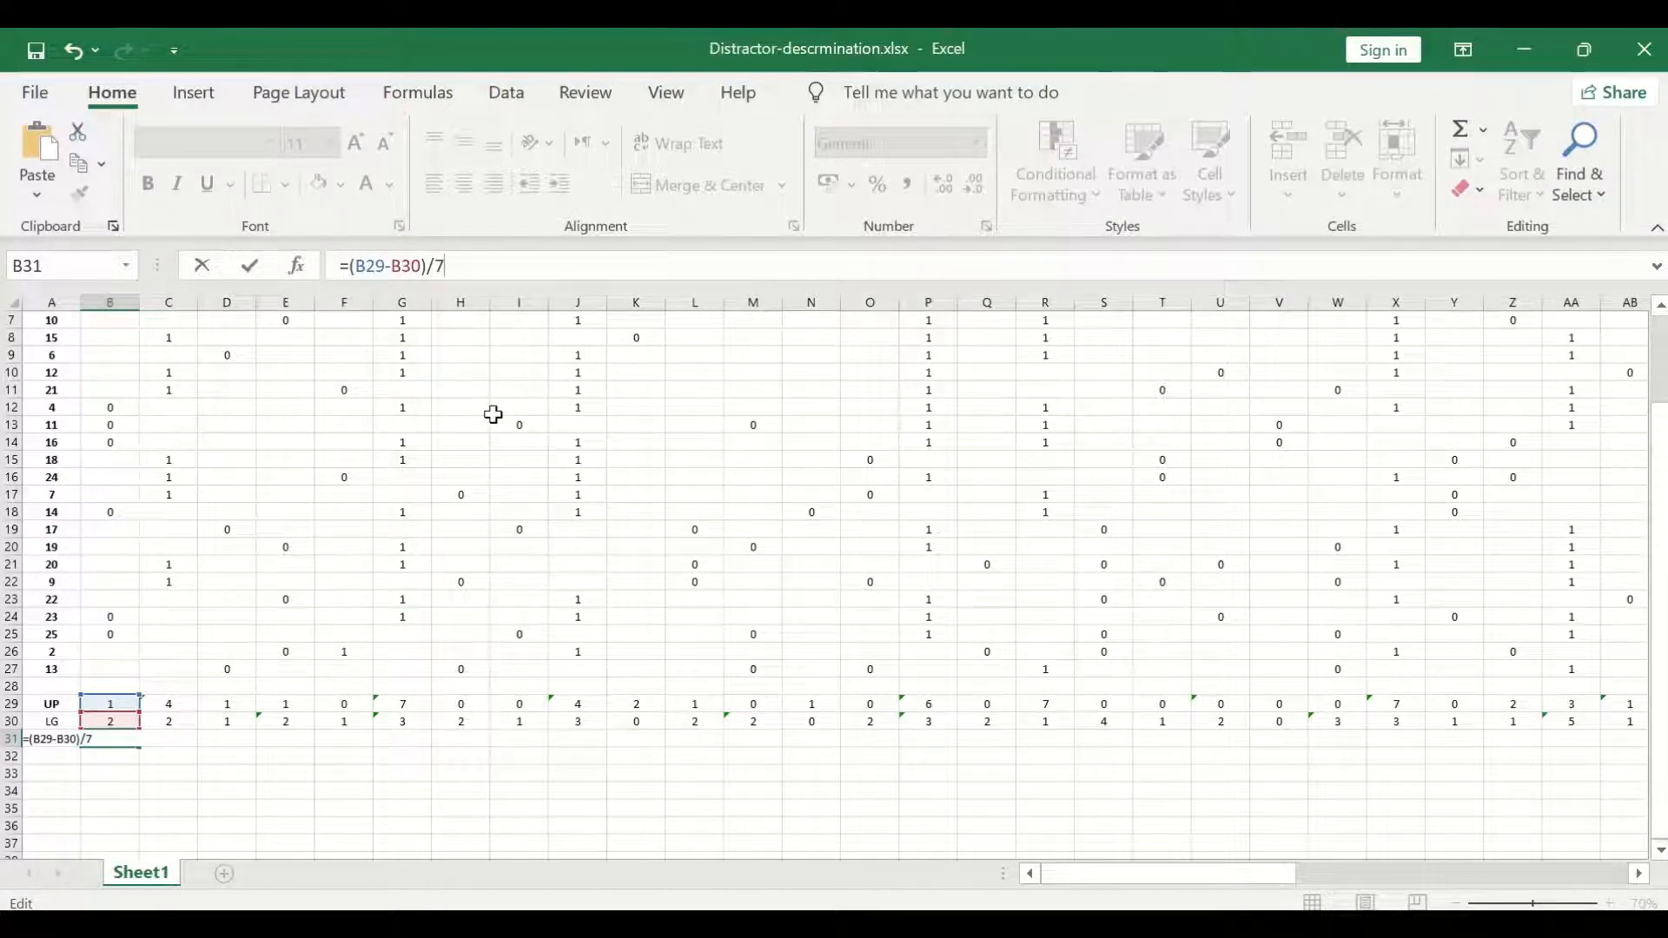
key(Return)
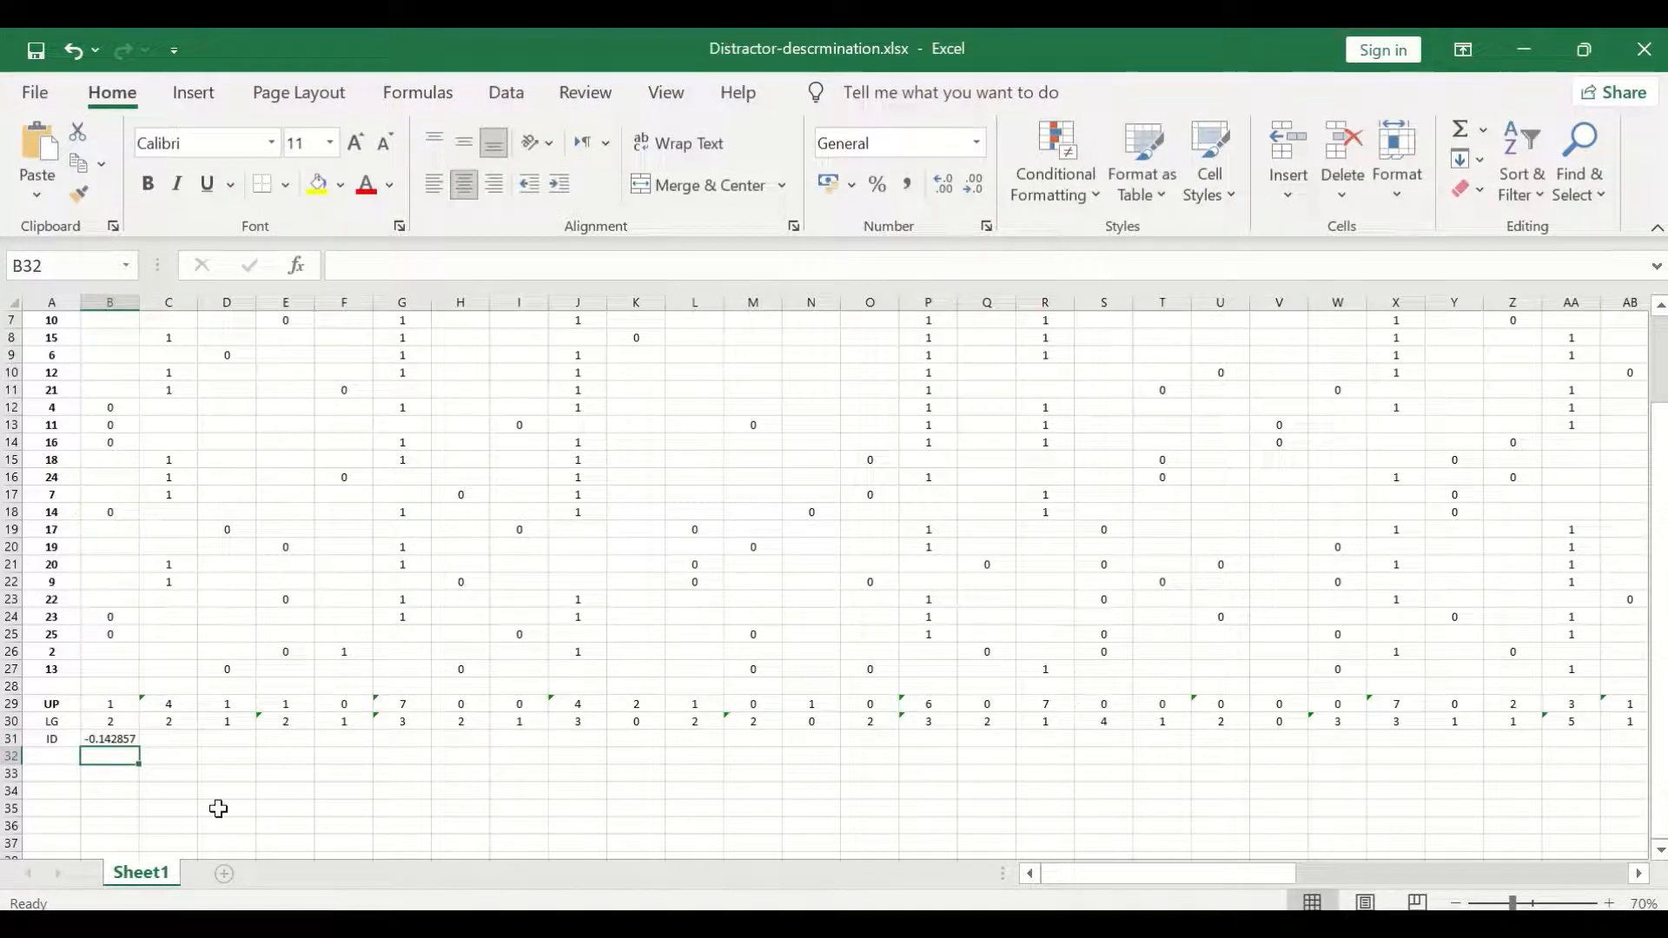
Copy the discrimination index formula from B31 across the row through BI31 for every option.
click(119, 741)
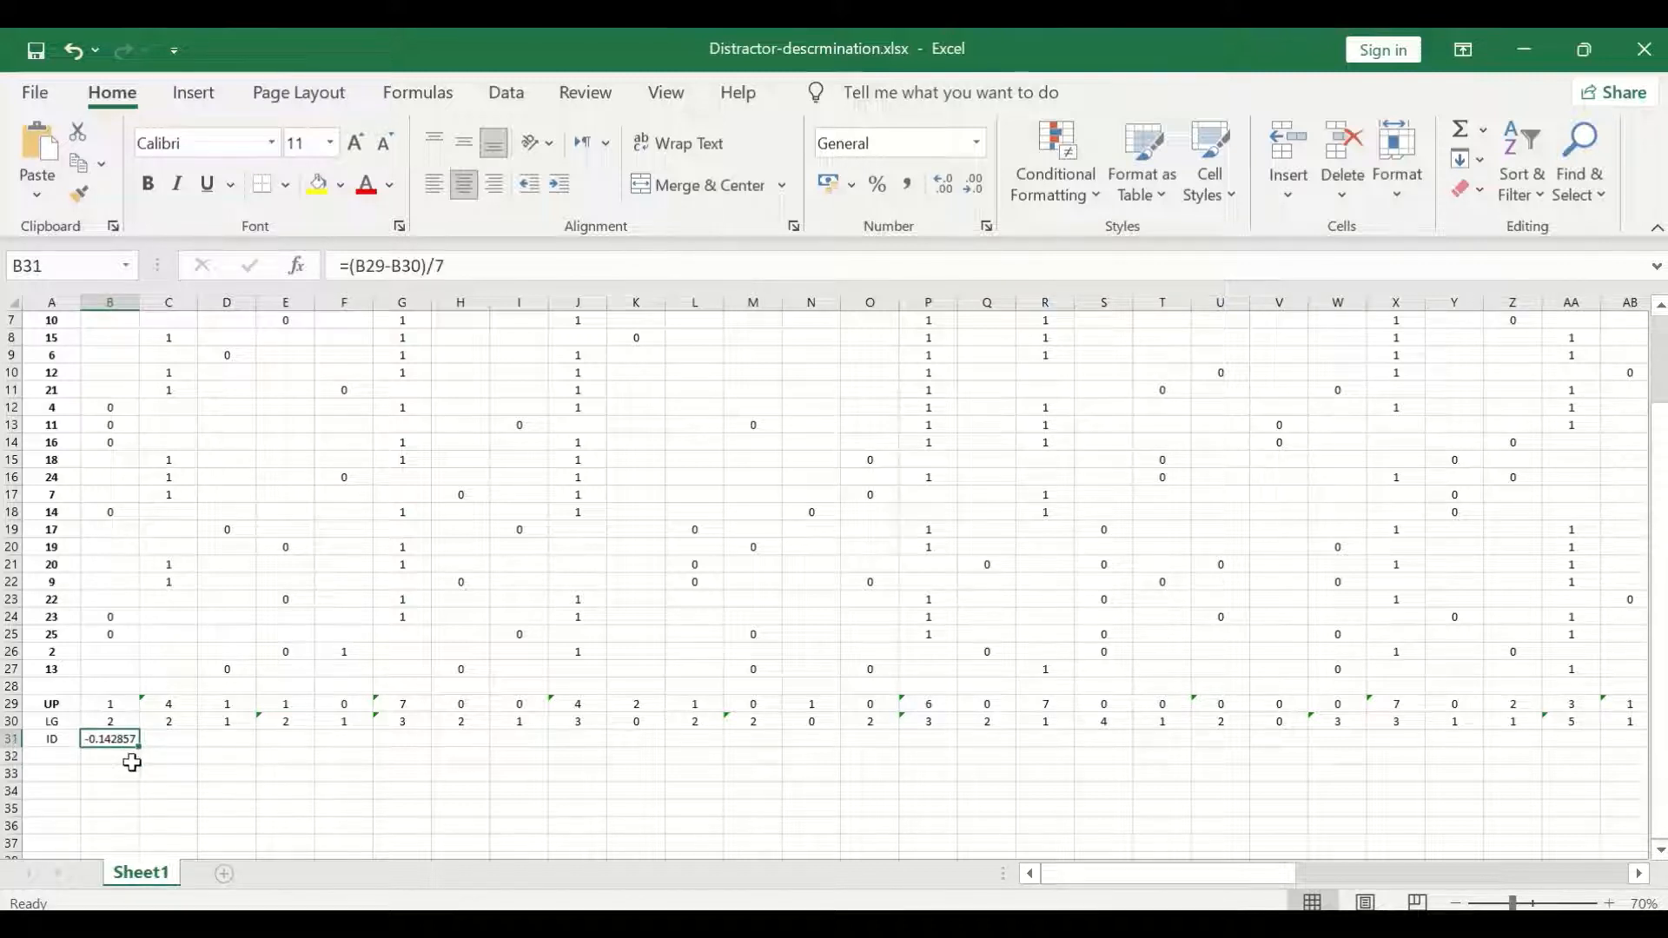
drag(137, 746, 1494, 759)
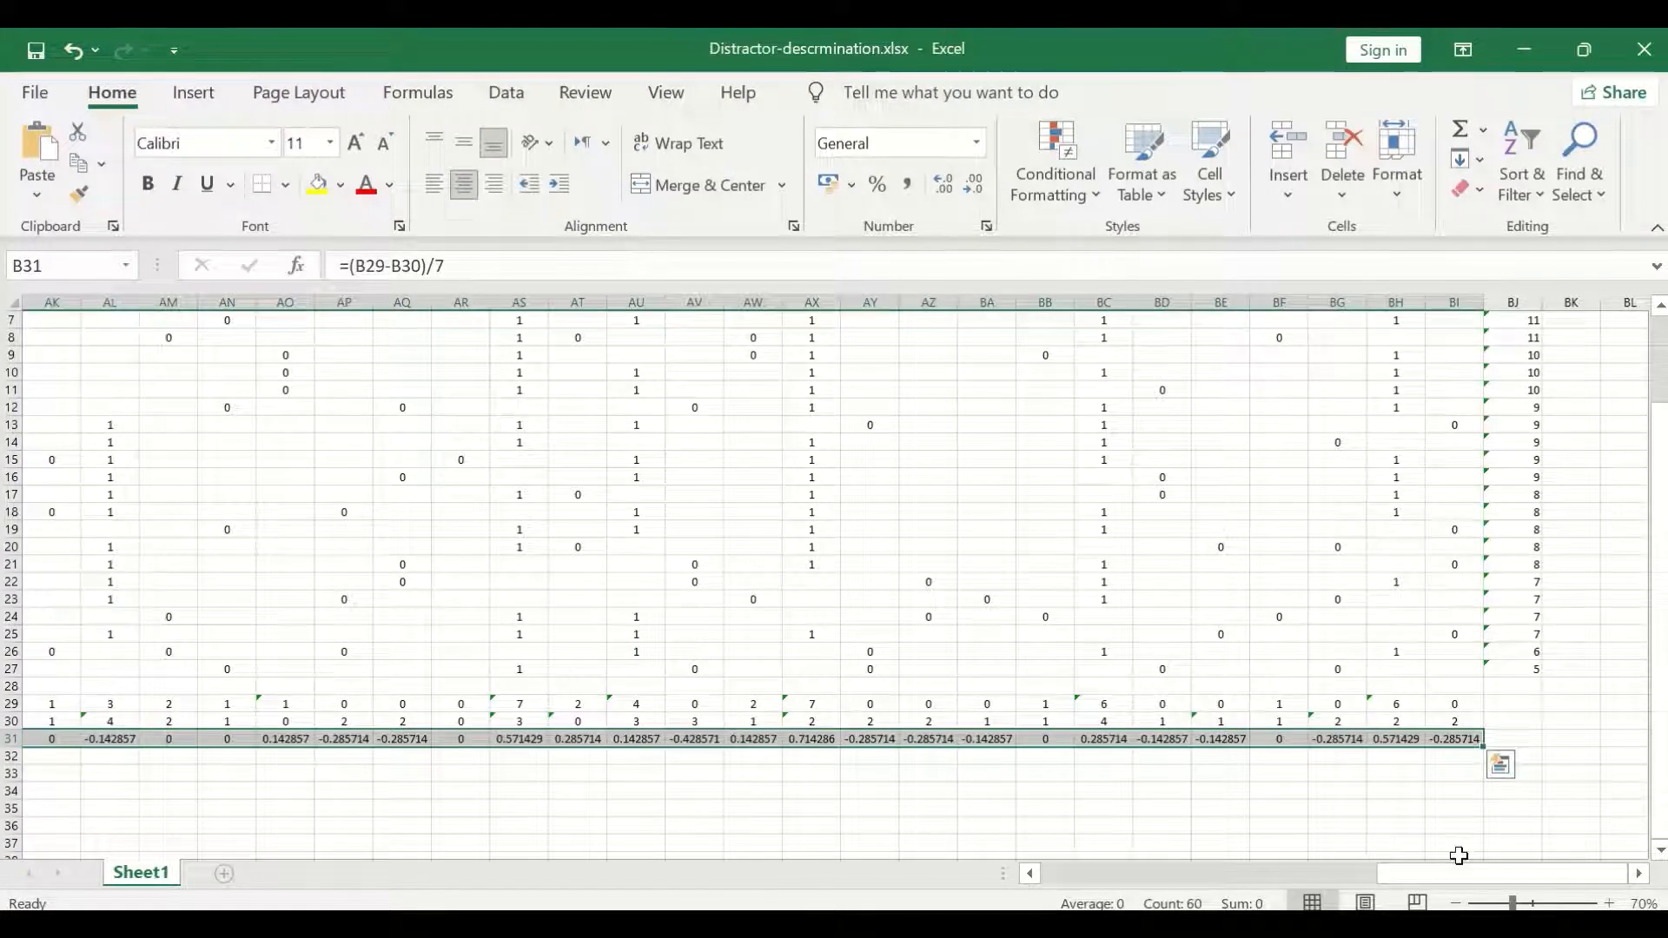
drag(1447, 869, 923, 883)
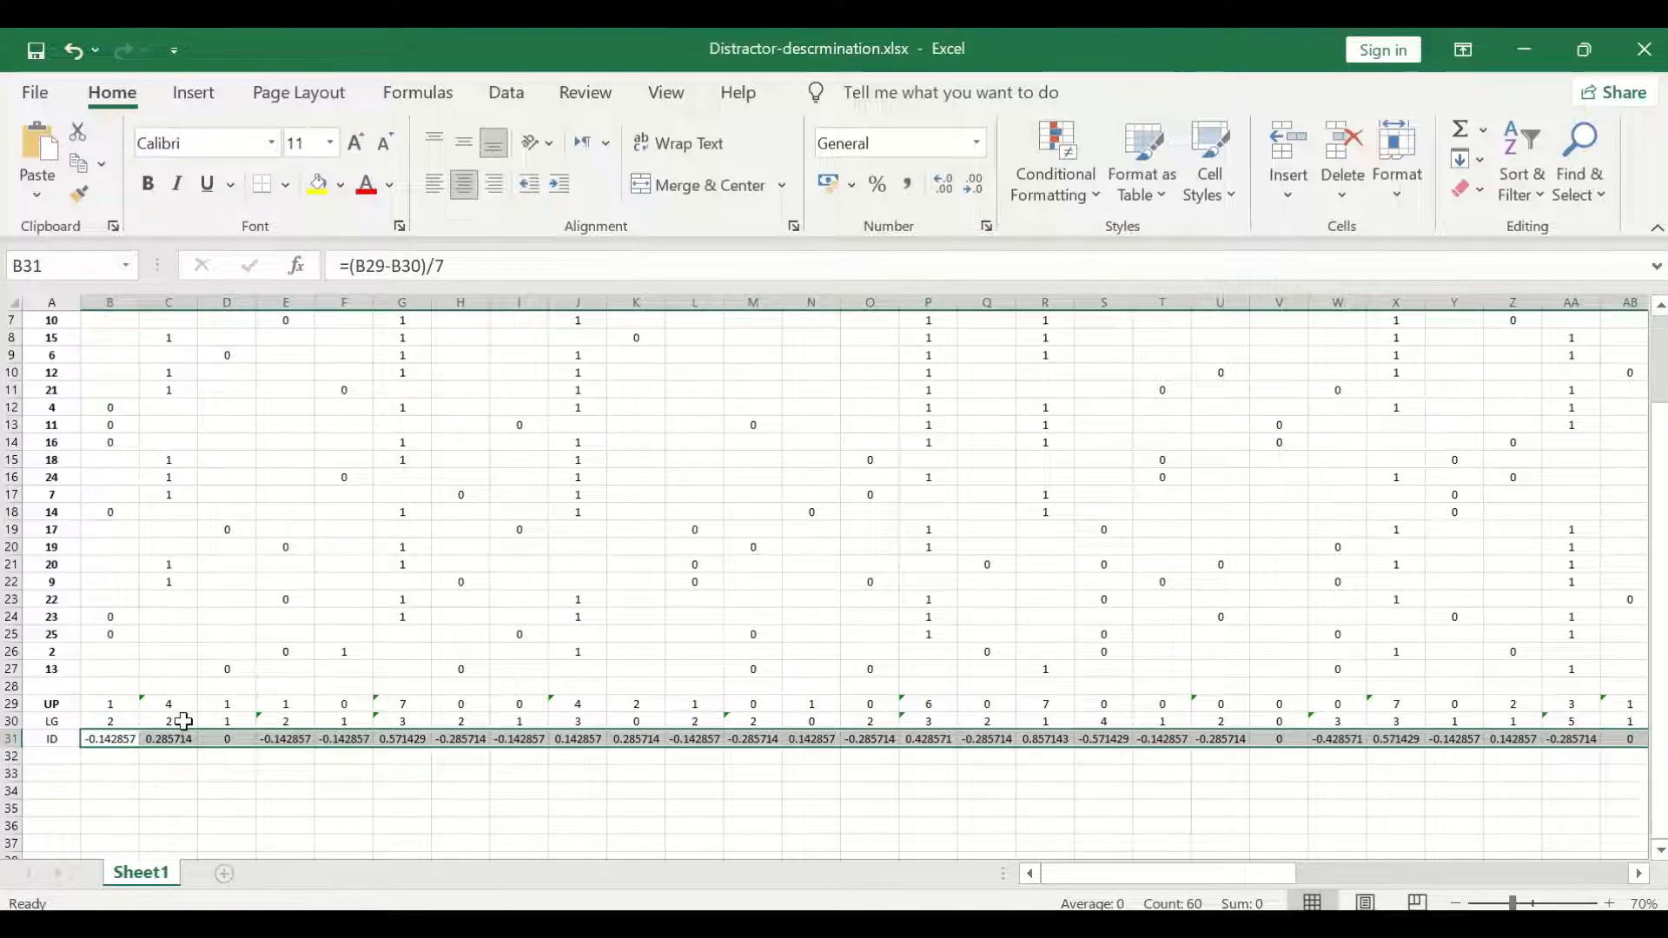
scroll(156, 730, down, 1)
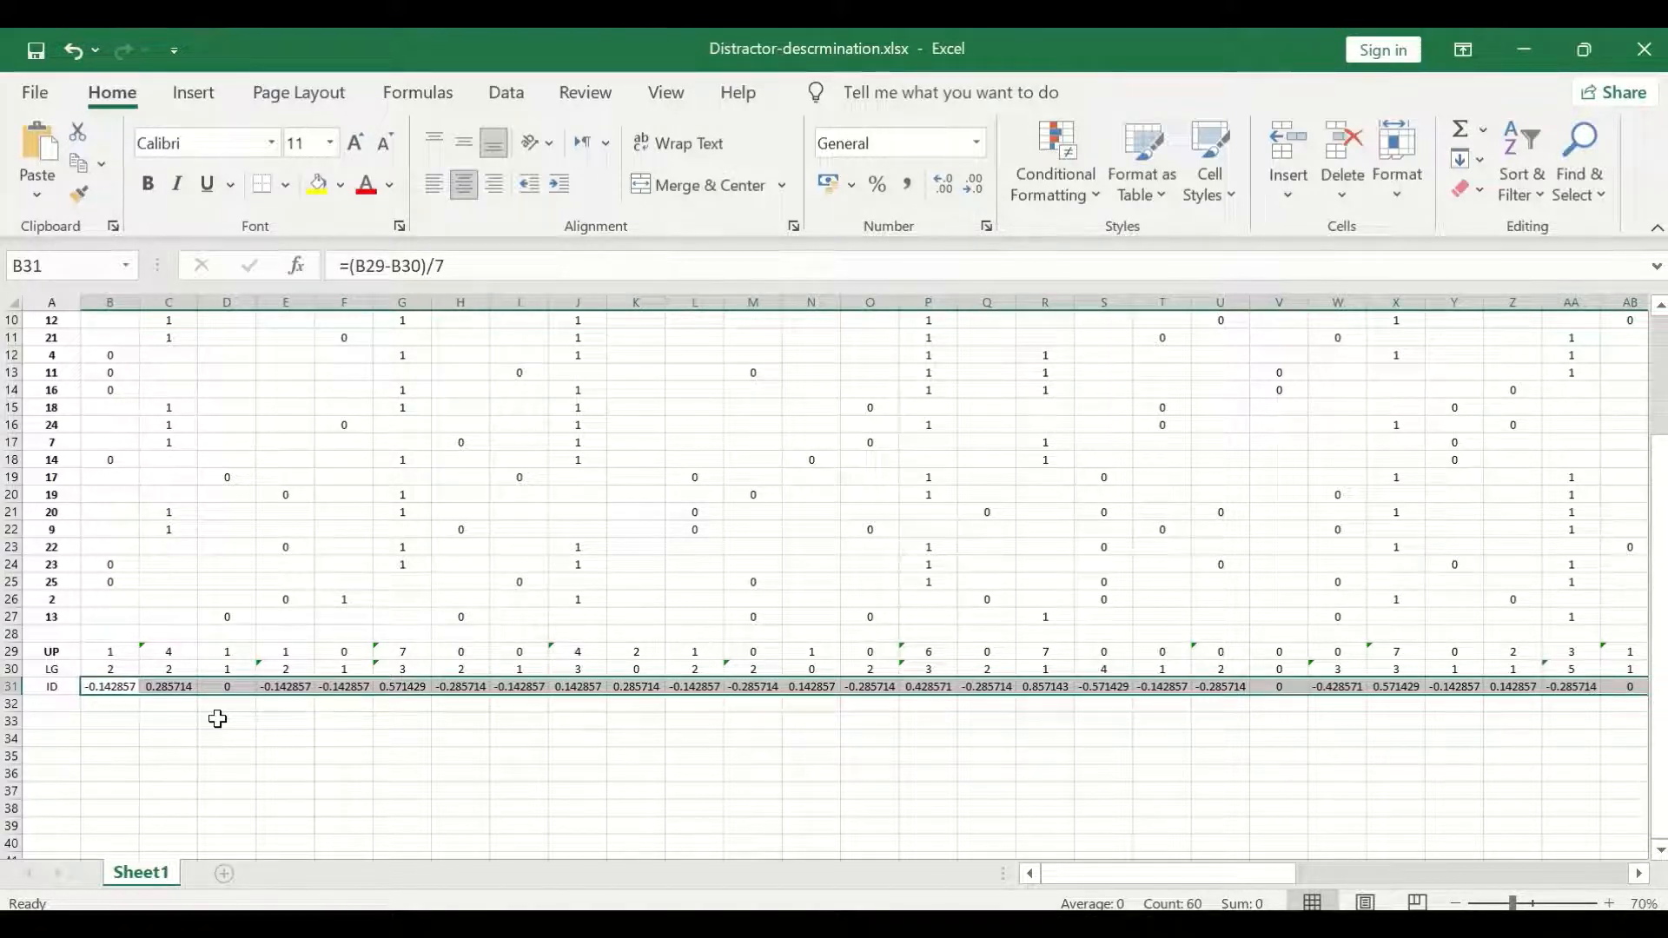
Compare the discrimination index of Q1 option A in B31 with its upper-group and lower-group counts and the question headers.
scroll(159, 721, up, 3)
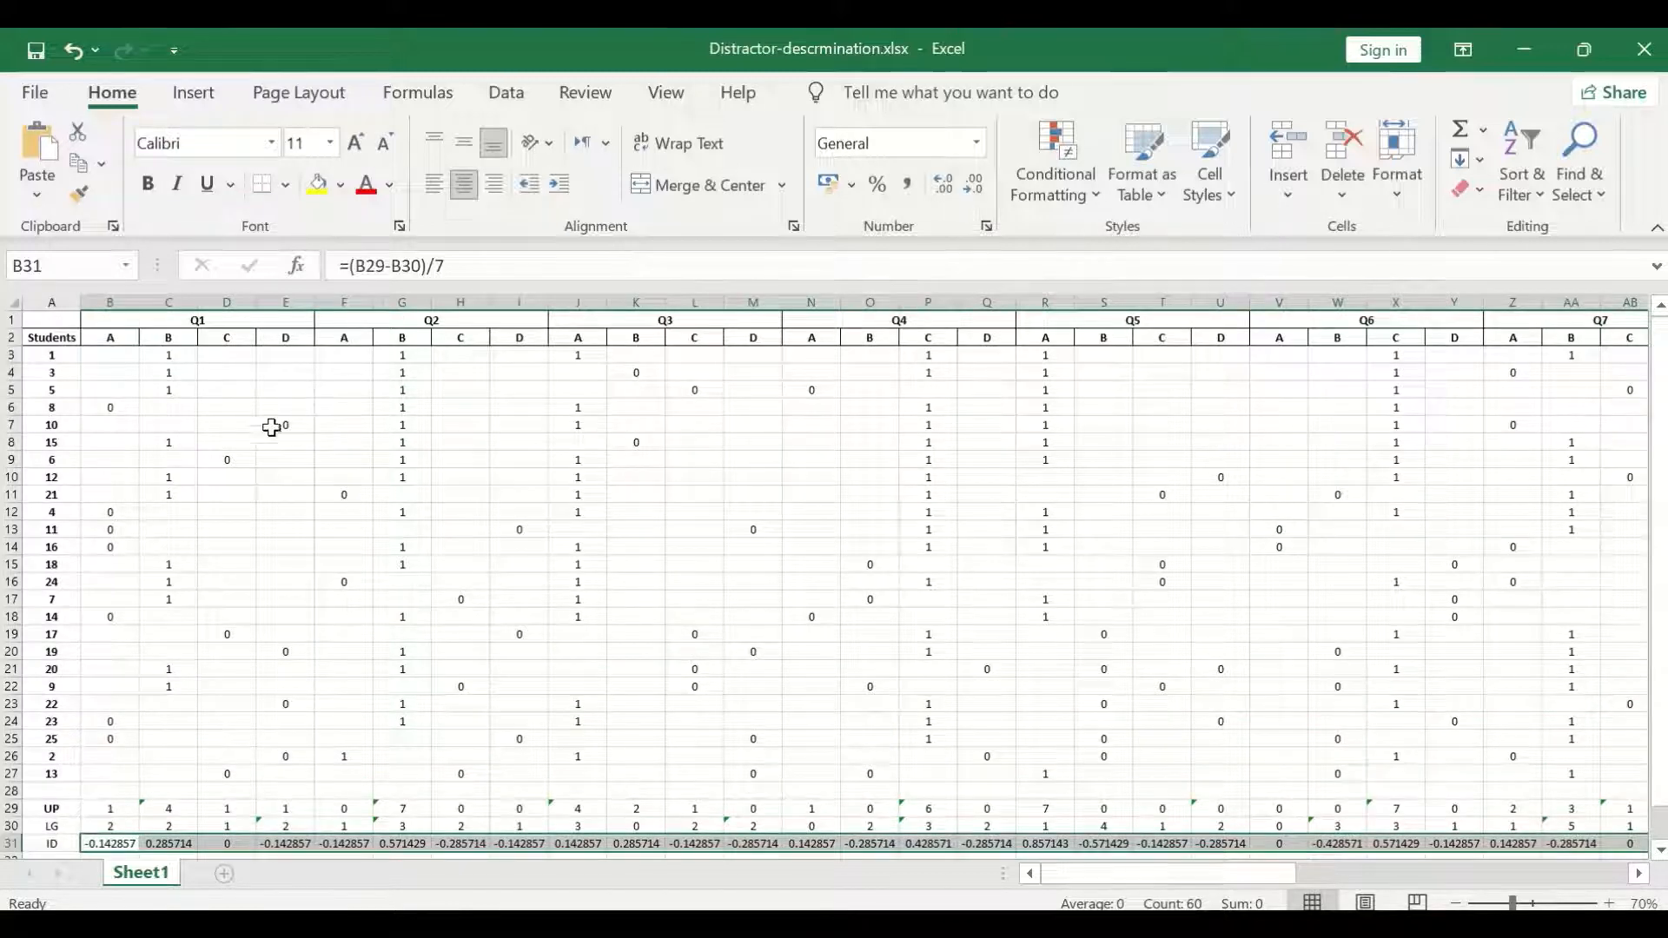
scroll(246, 492, down, 3)
scroll(261, 550, up, 3)
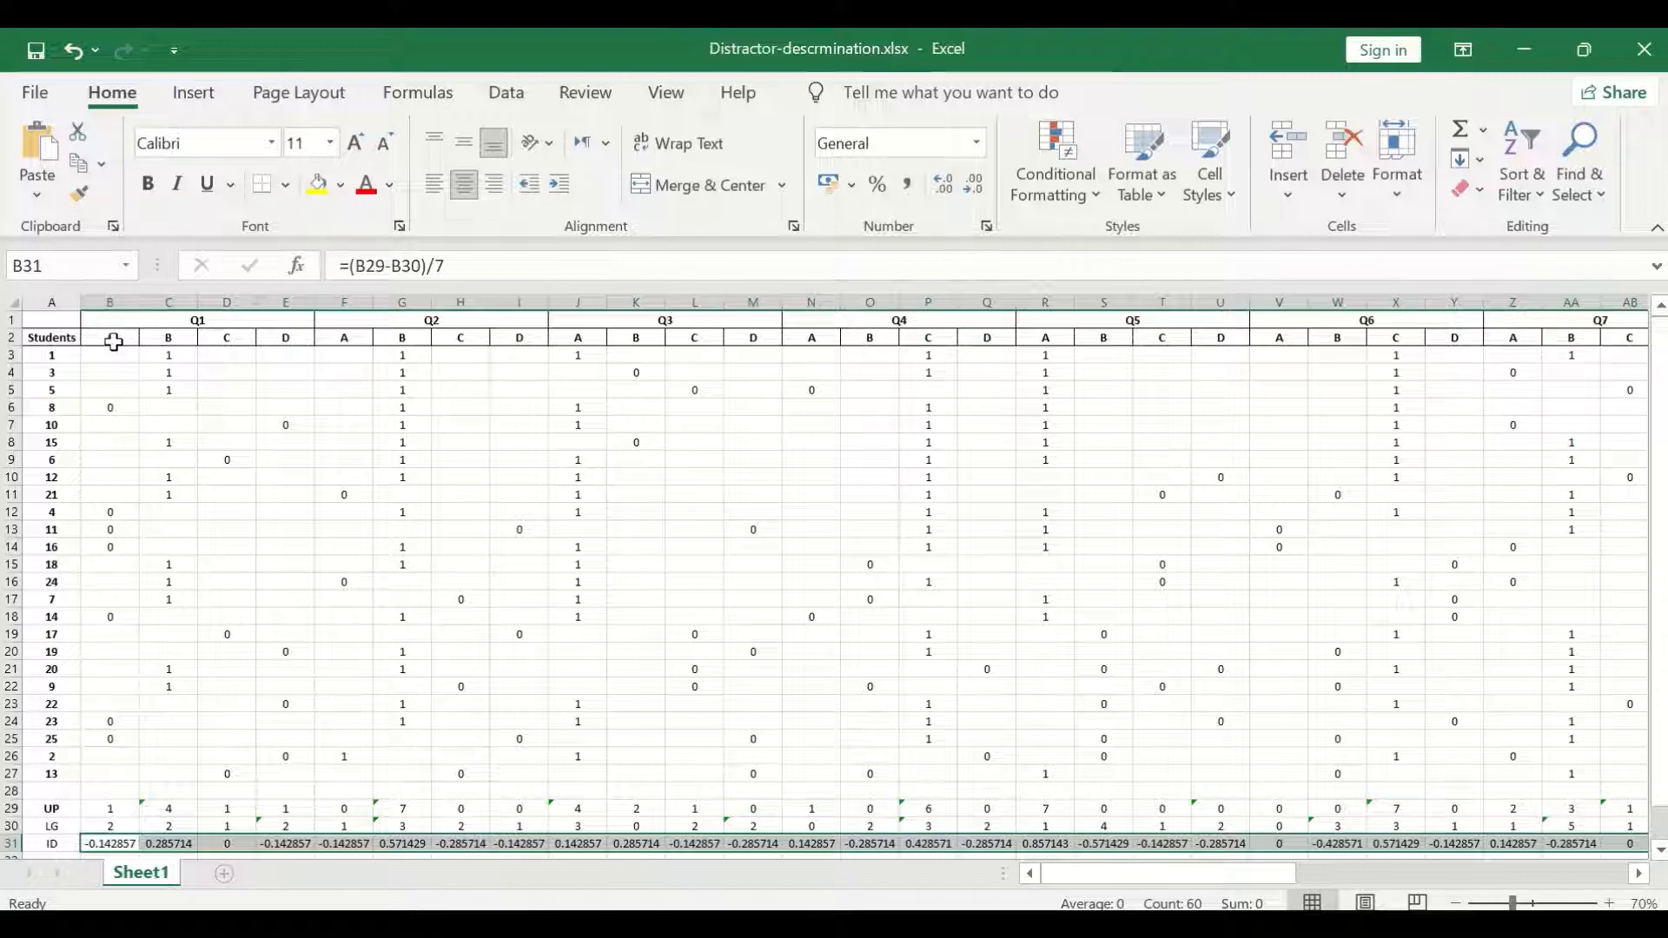
scroll(299, 592, down, 3)
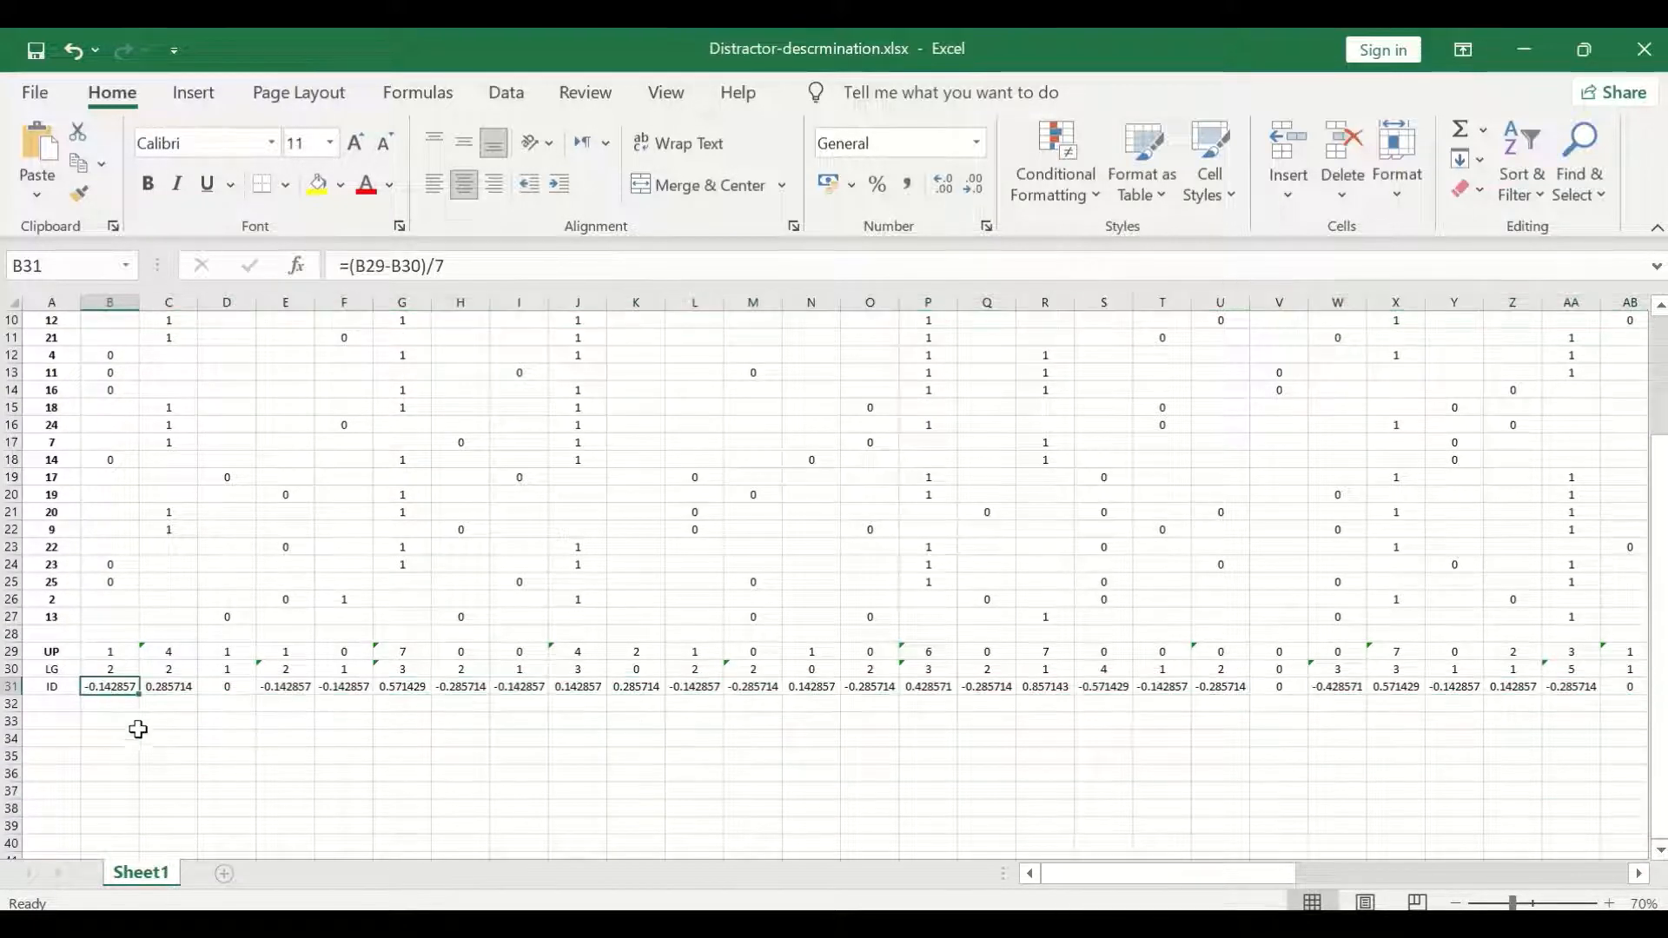
scroll(165, 778, up, 3)
scroll(167, 778, down, 3)
scroll(117, 563, up, 3)
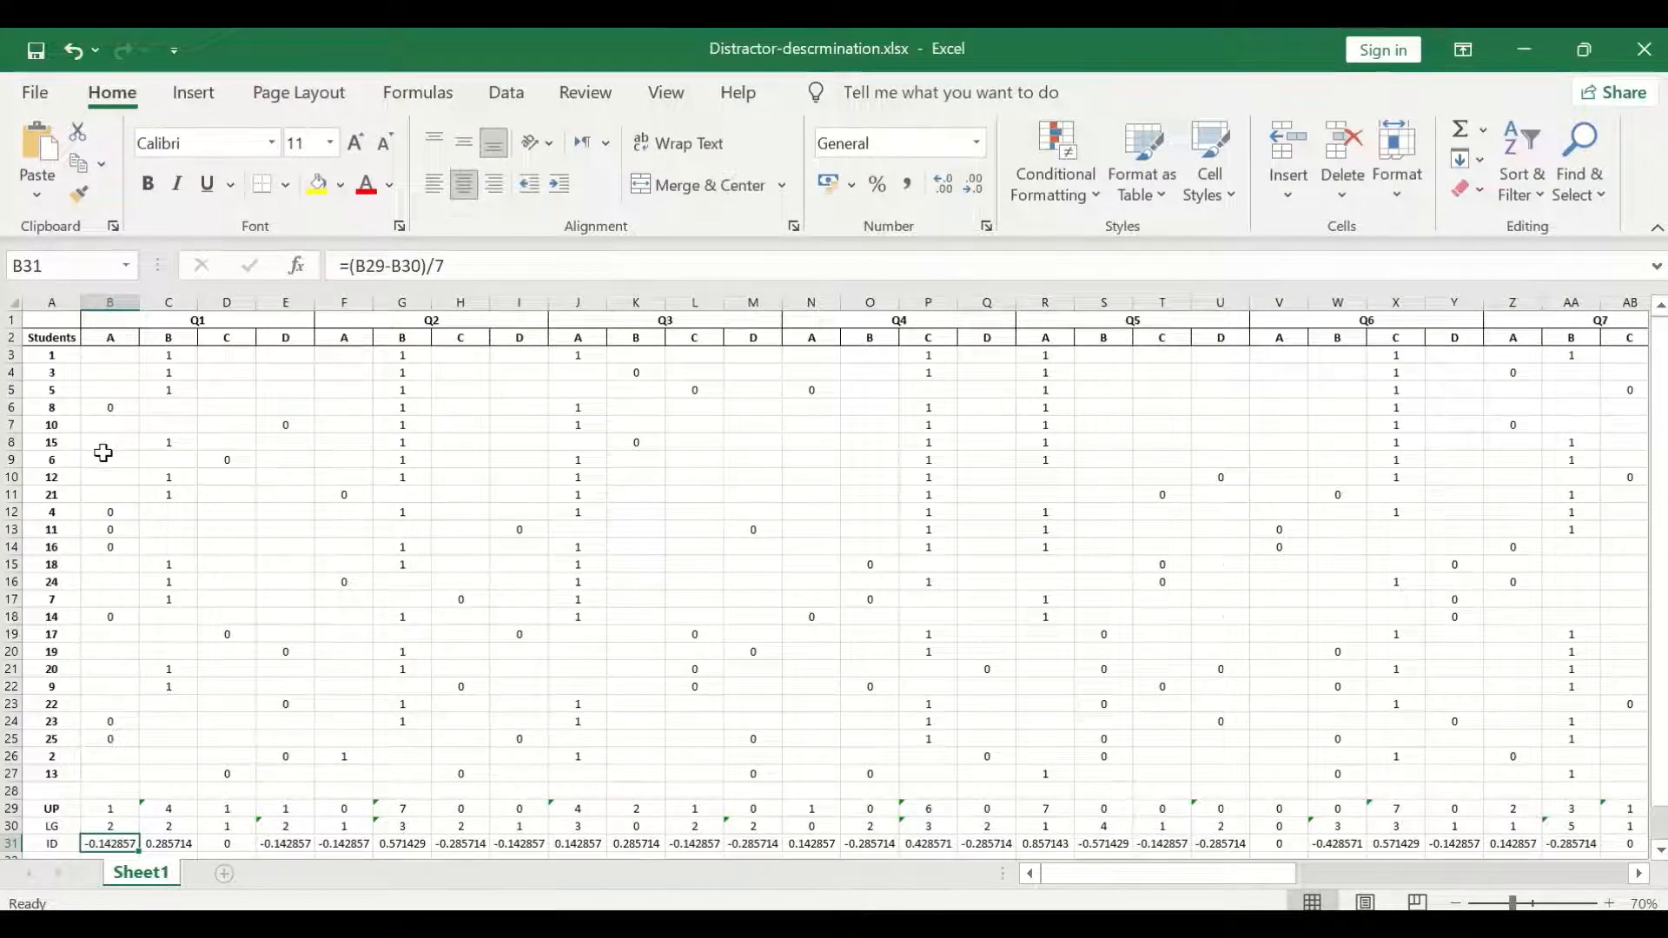
scroll(104, 460, down, 2)
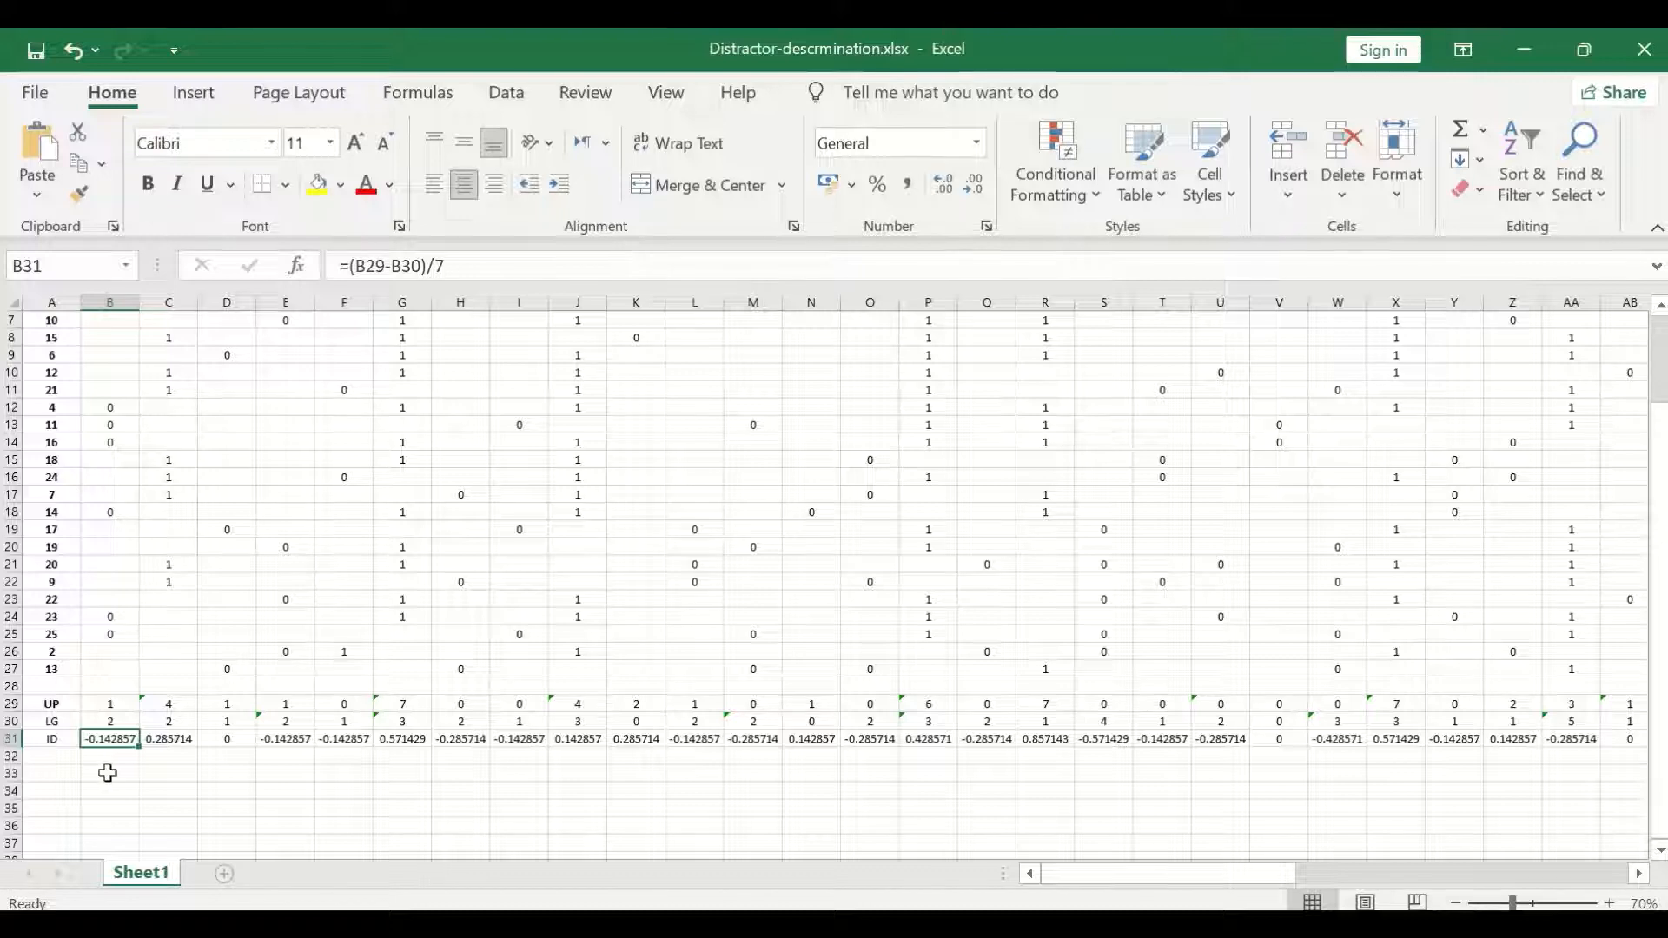
Inspect the discrimination indices of Q1 options C and D in D31 and E31 against the answer data above them.
click(228, 739)
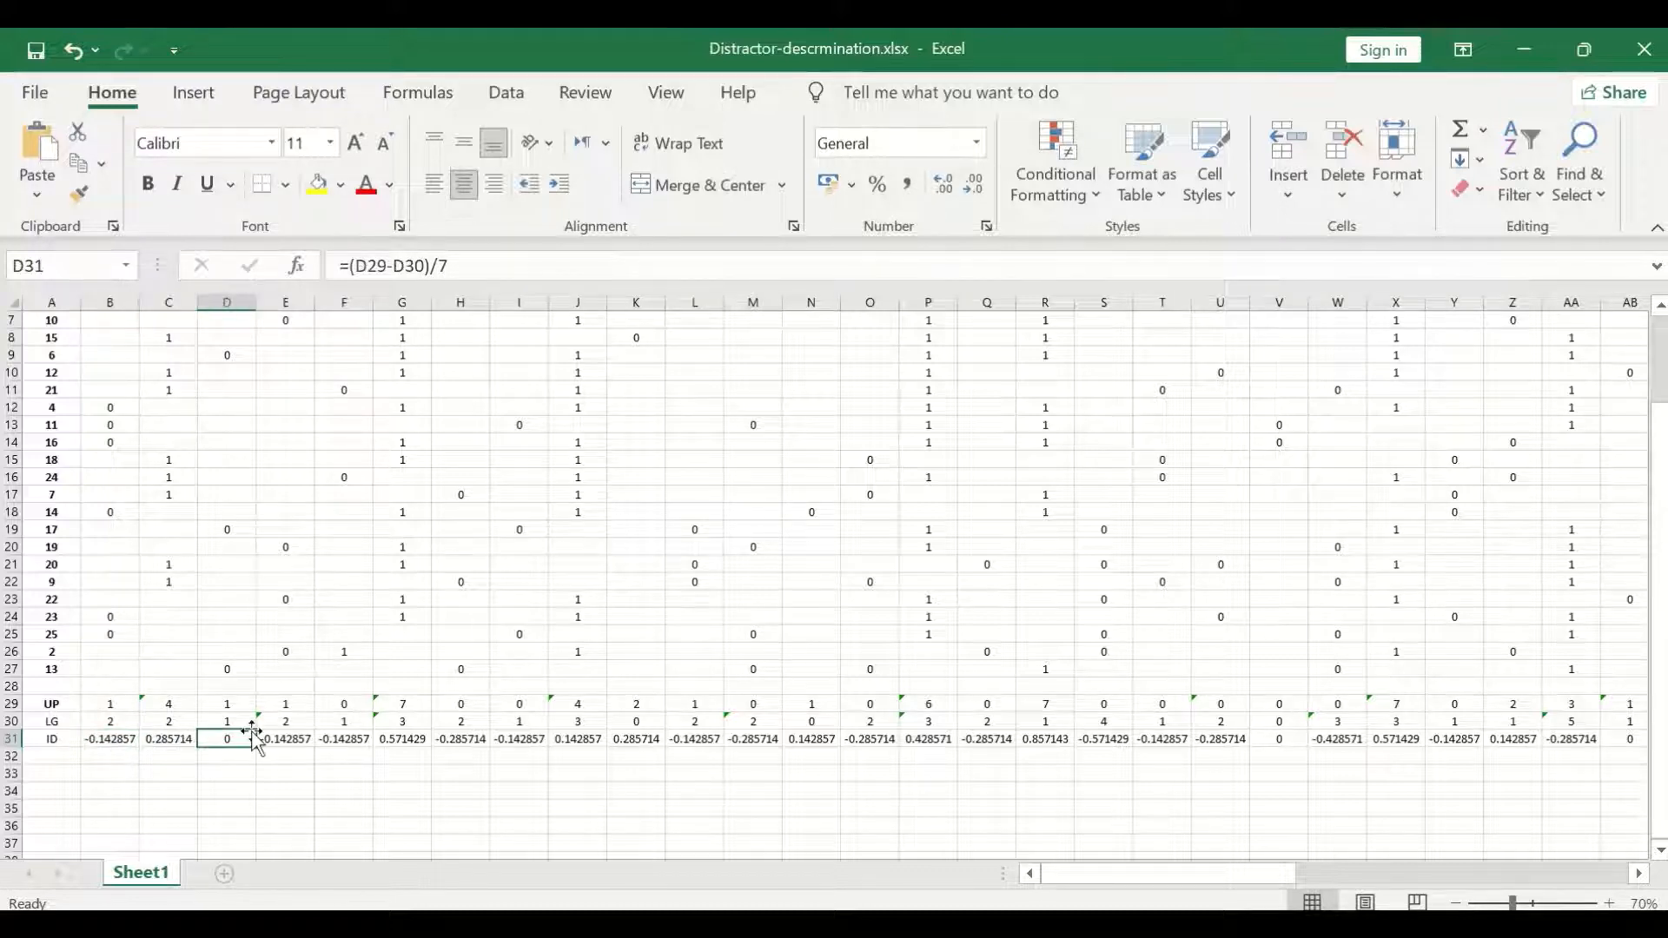
scroll(321, 685, up, 2)
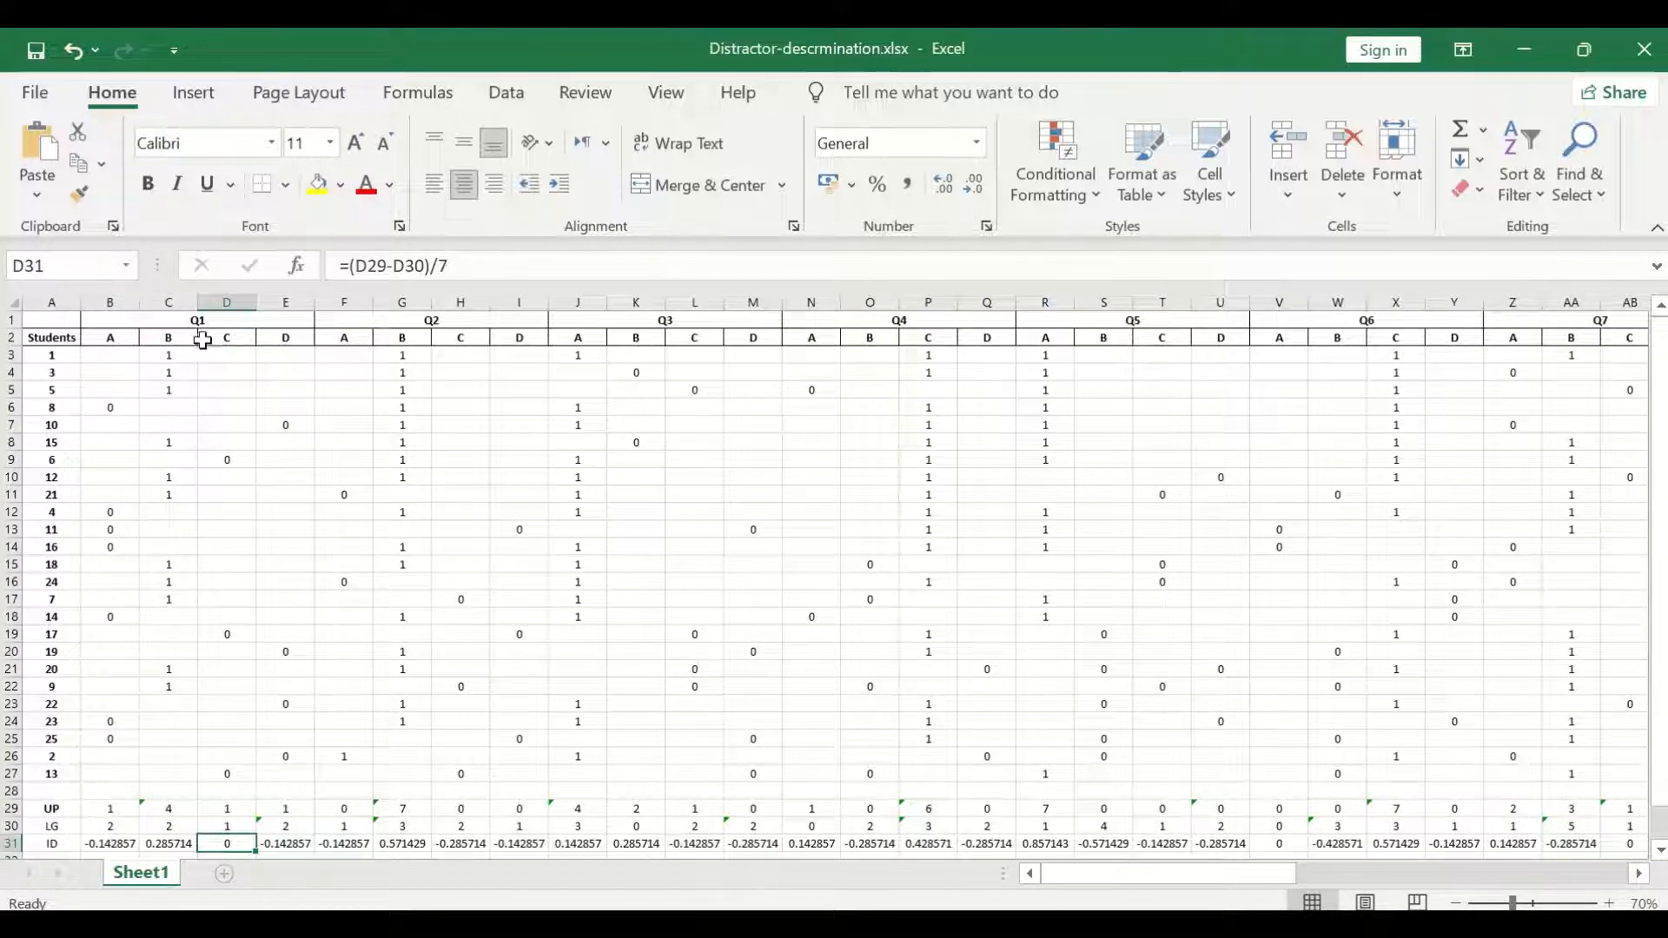
scroll(231, 390, down, 3)
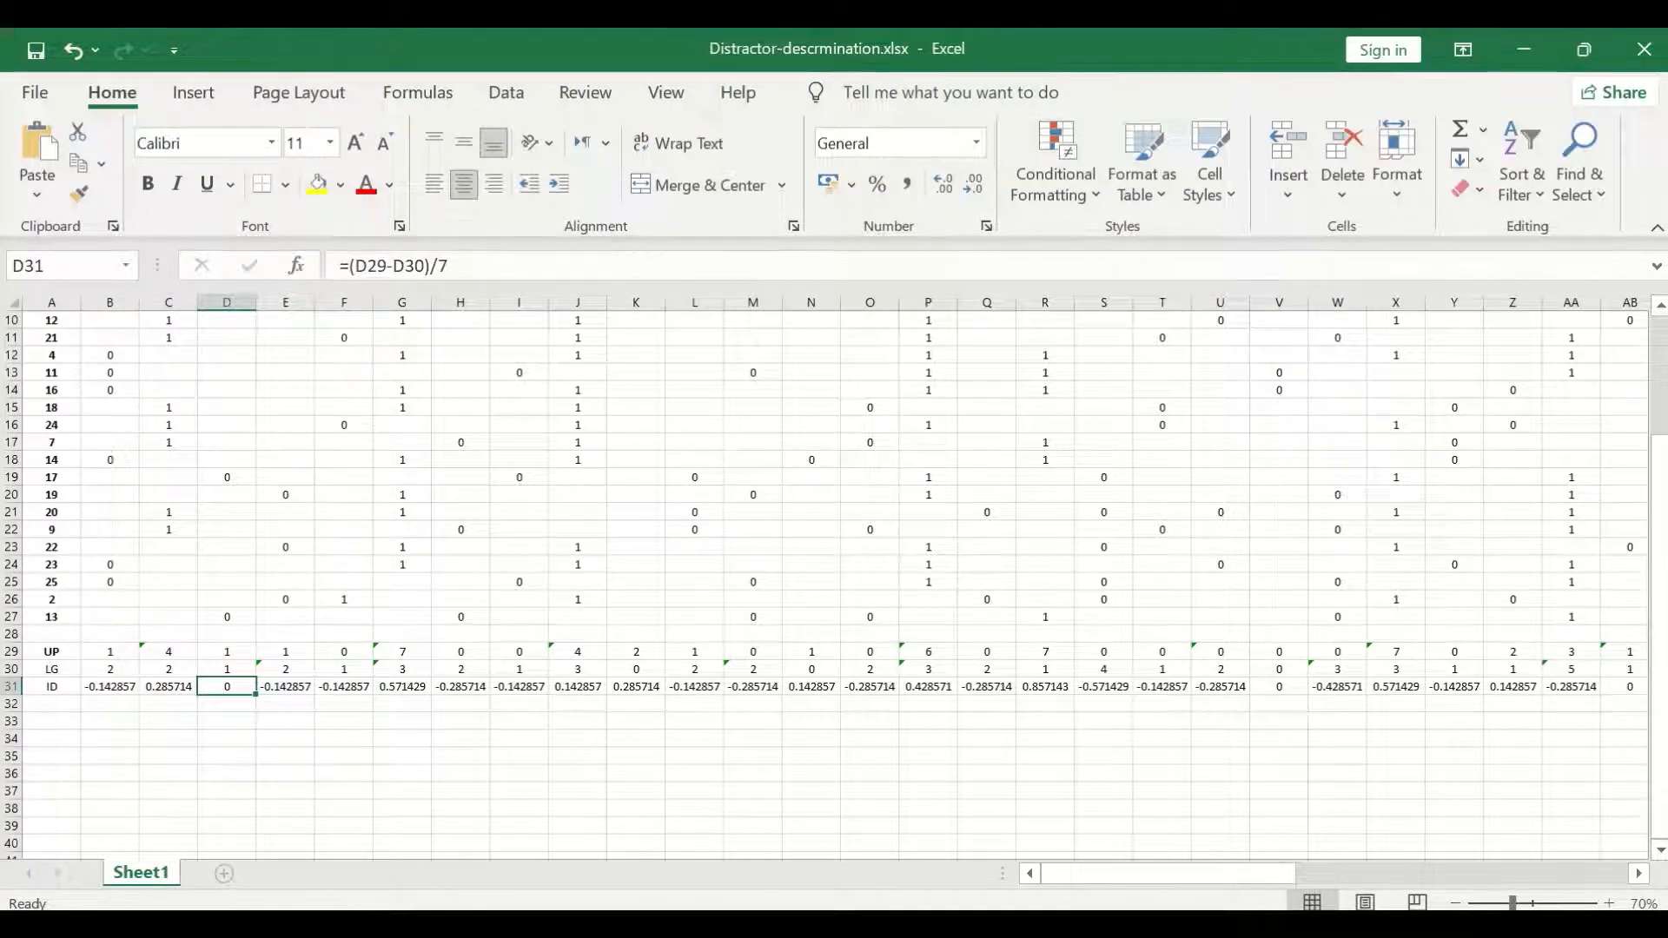
scroll(370, 872, up, 3)
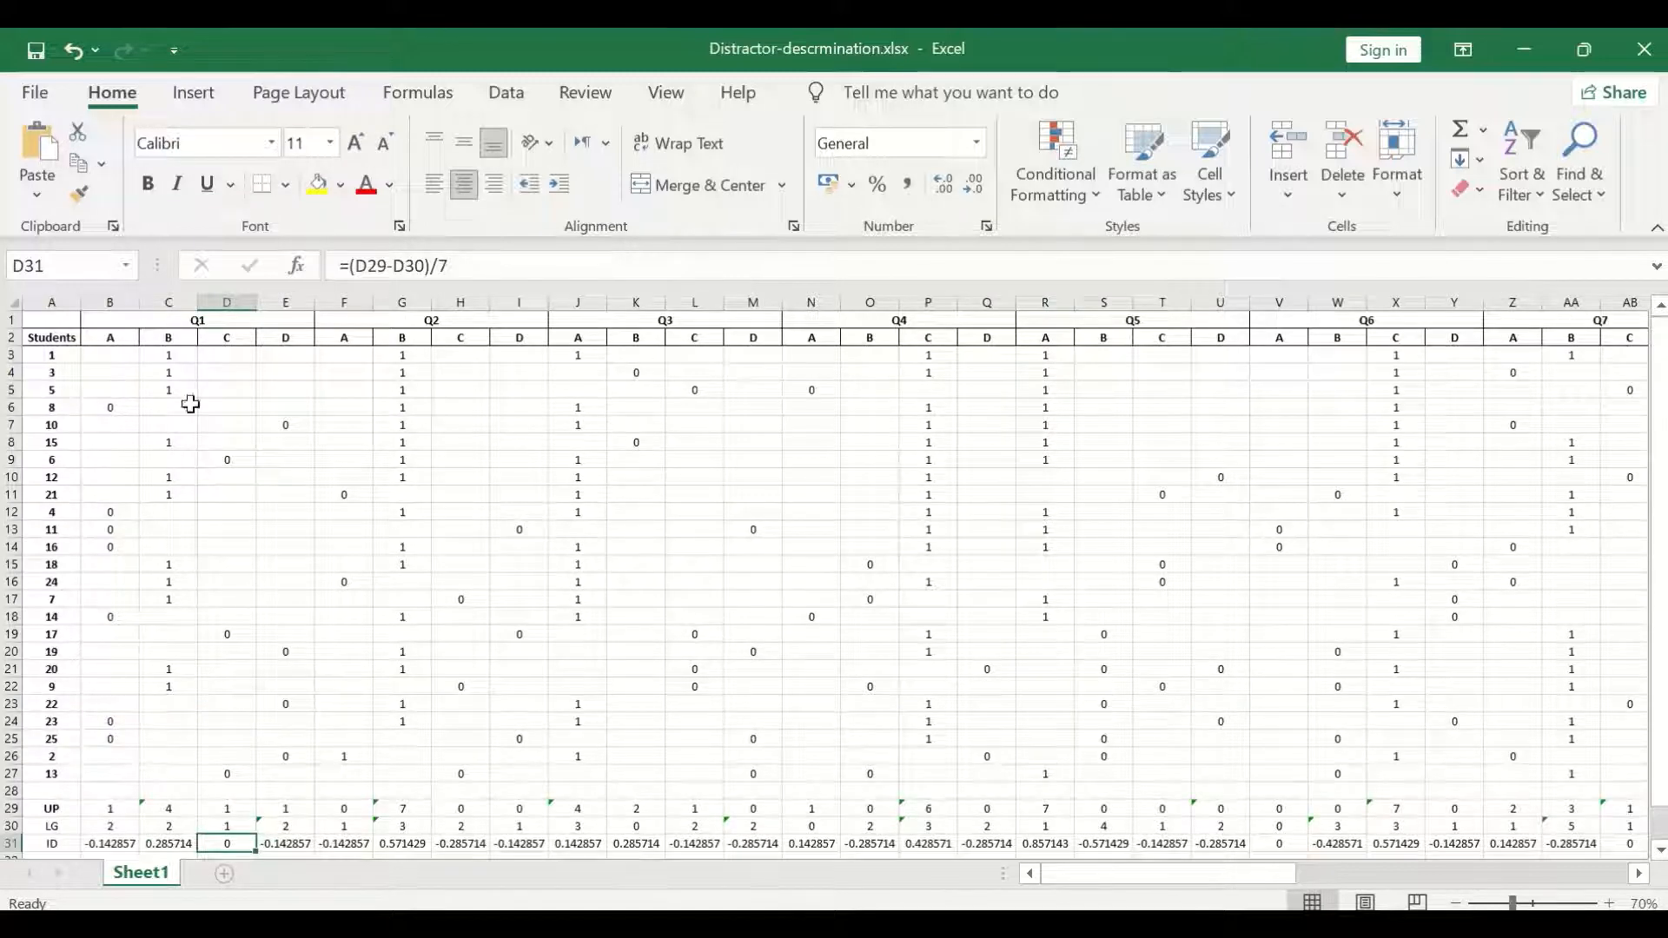
scroll(287, 356, down, 2)
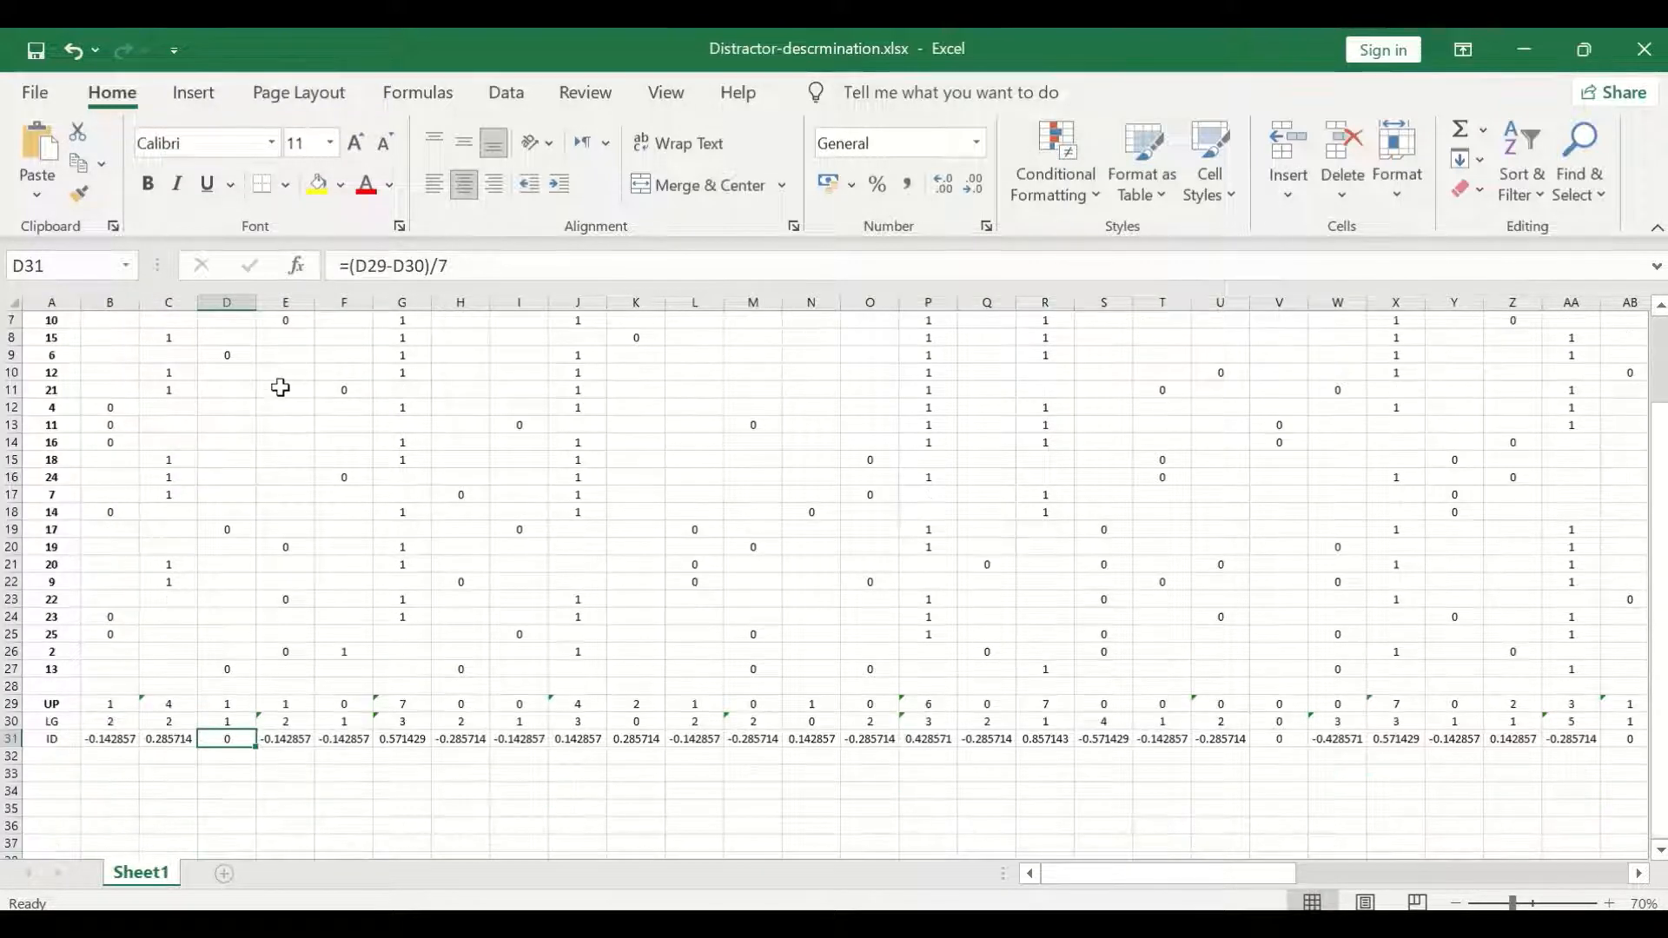
scroll(279, 388, down, 2)
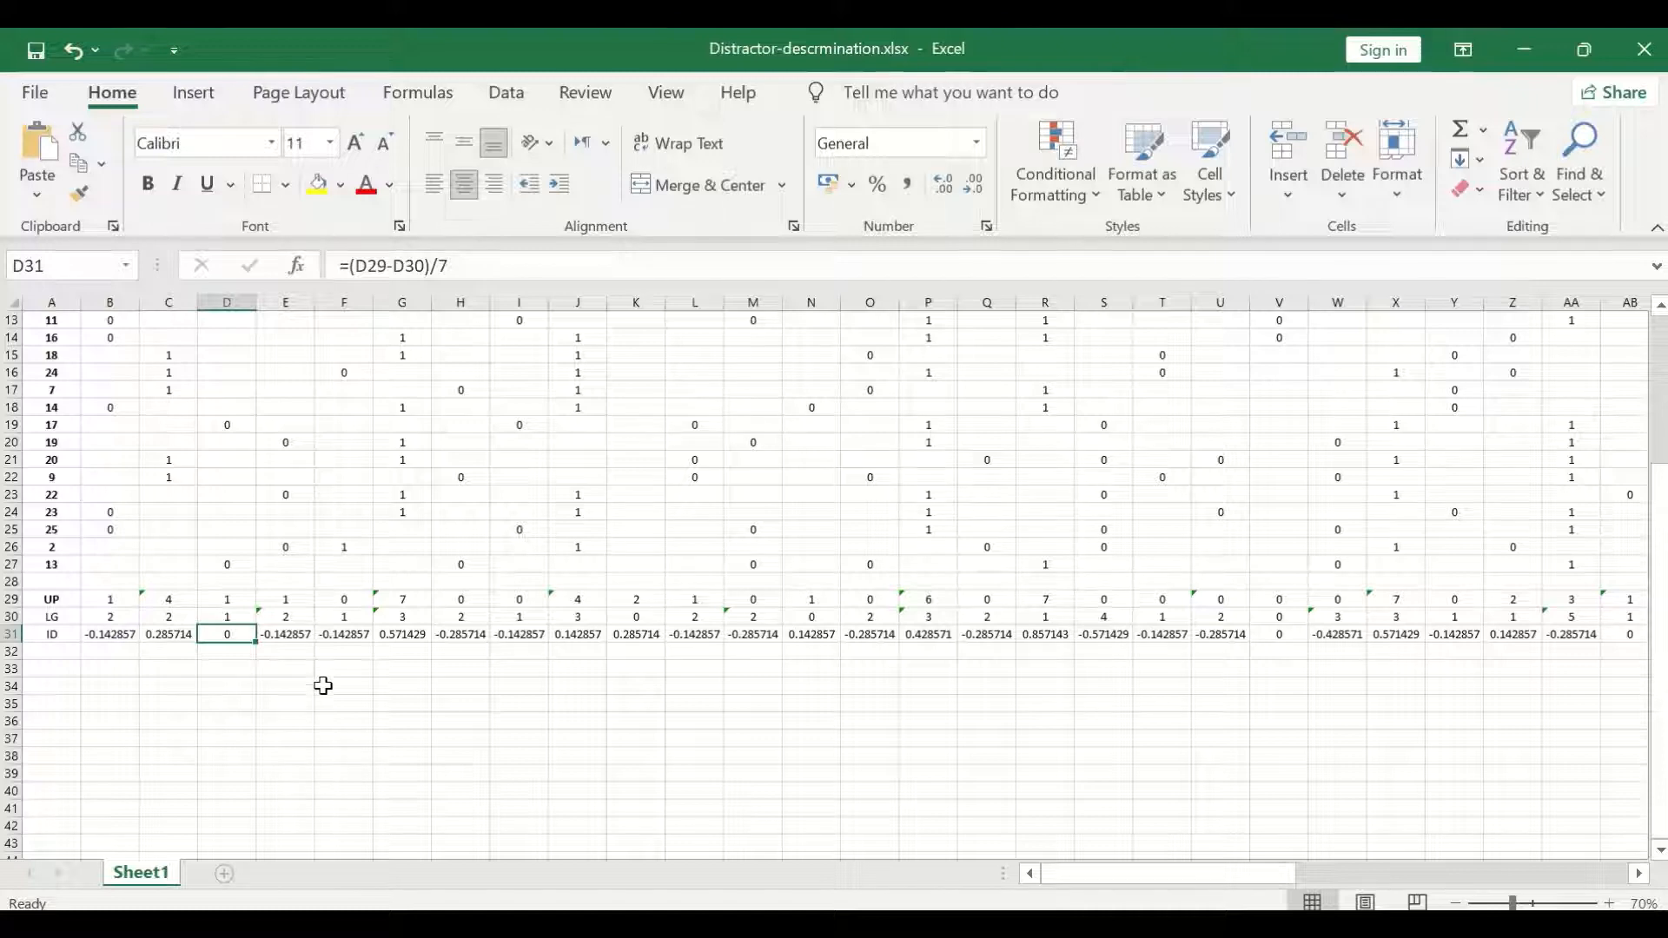
scroll(323, 682, up, 2)
scroll(287, 608, down, 2)
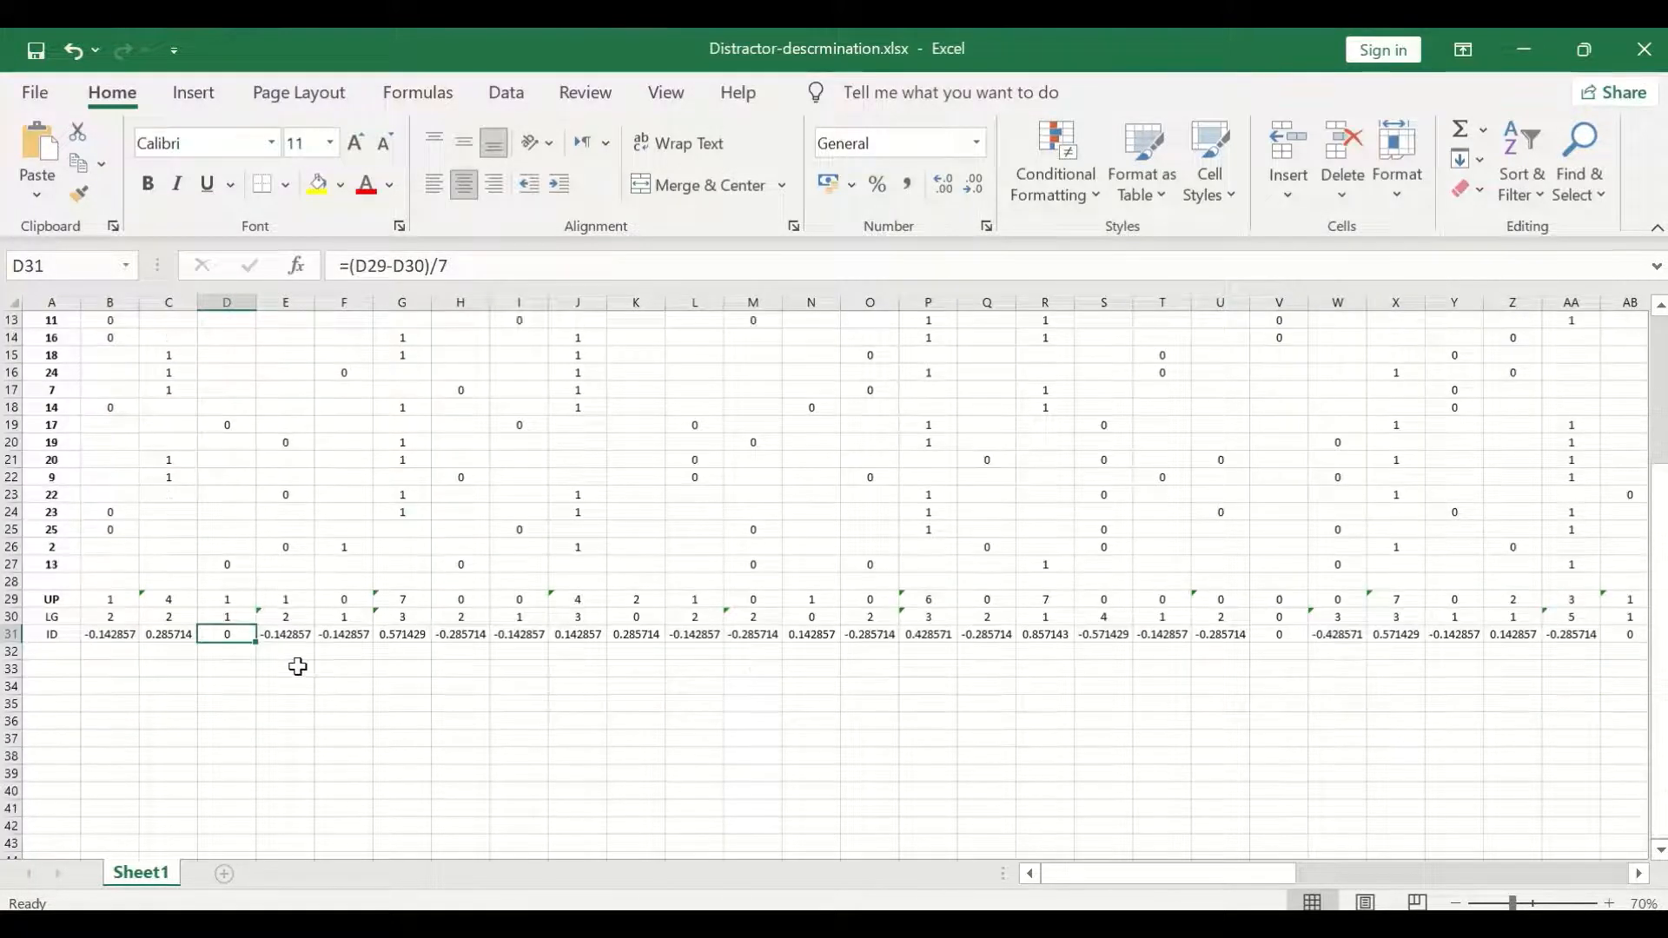
click(297, 634)
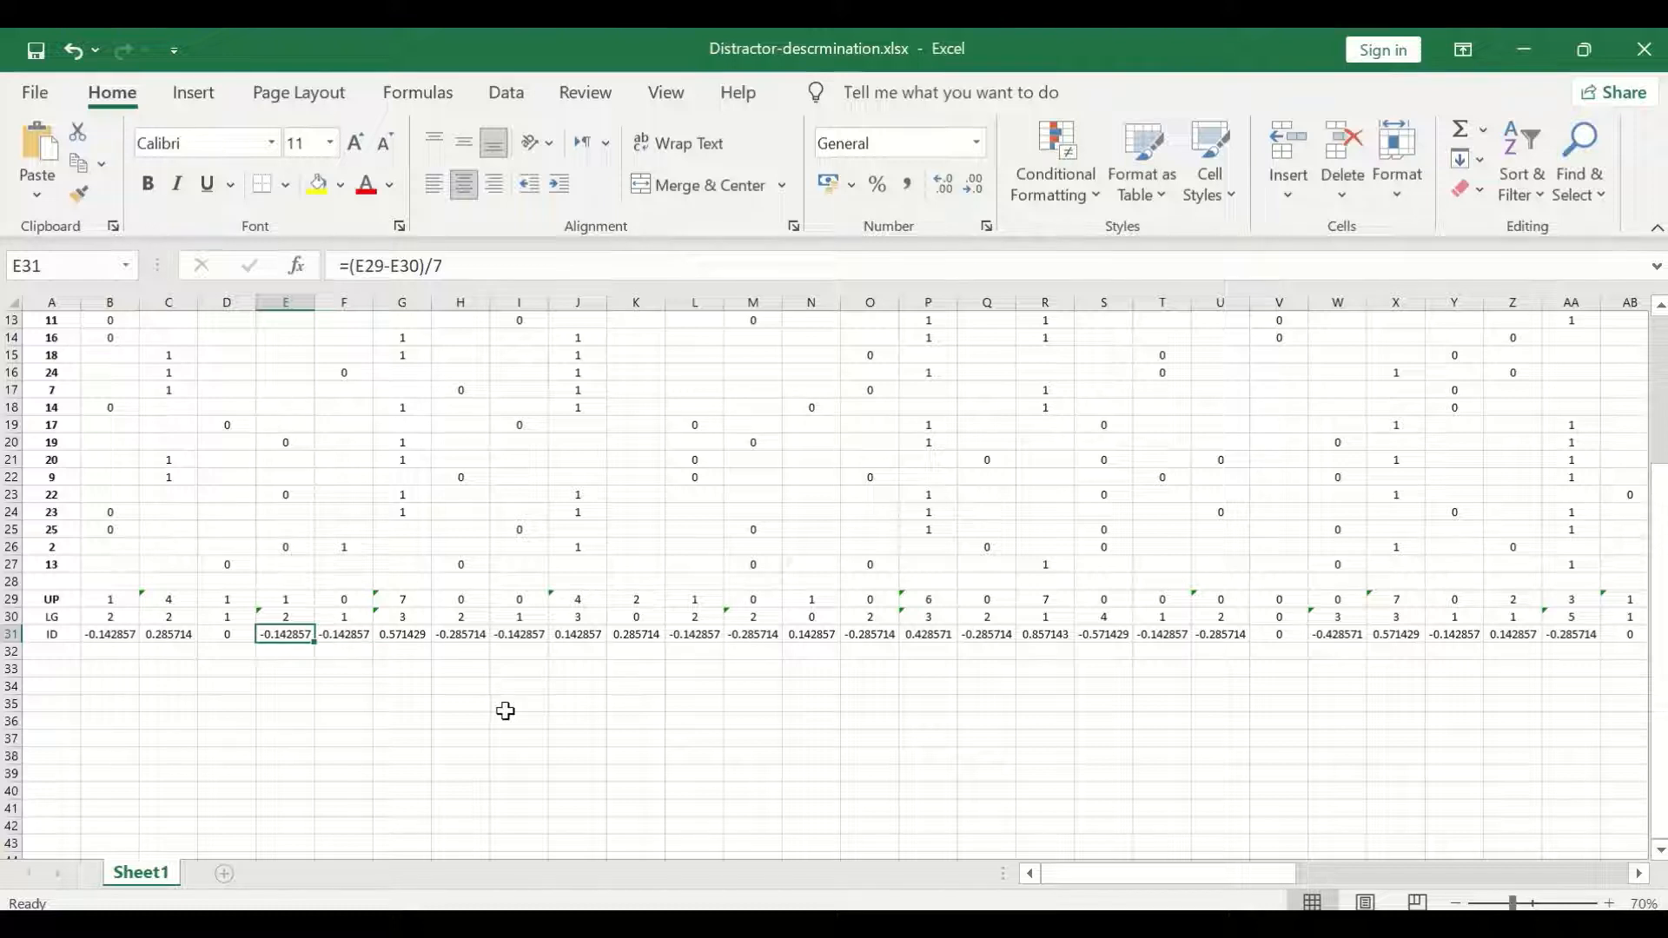
Review the discrimination indices for the Q2 and Q3 options, checking the Q3 option B distractor in K31.
scroll(483, 795, up, 4)
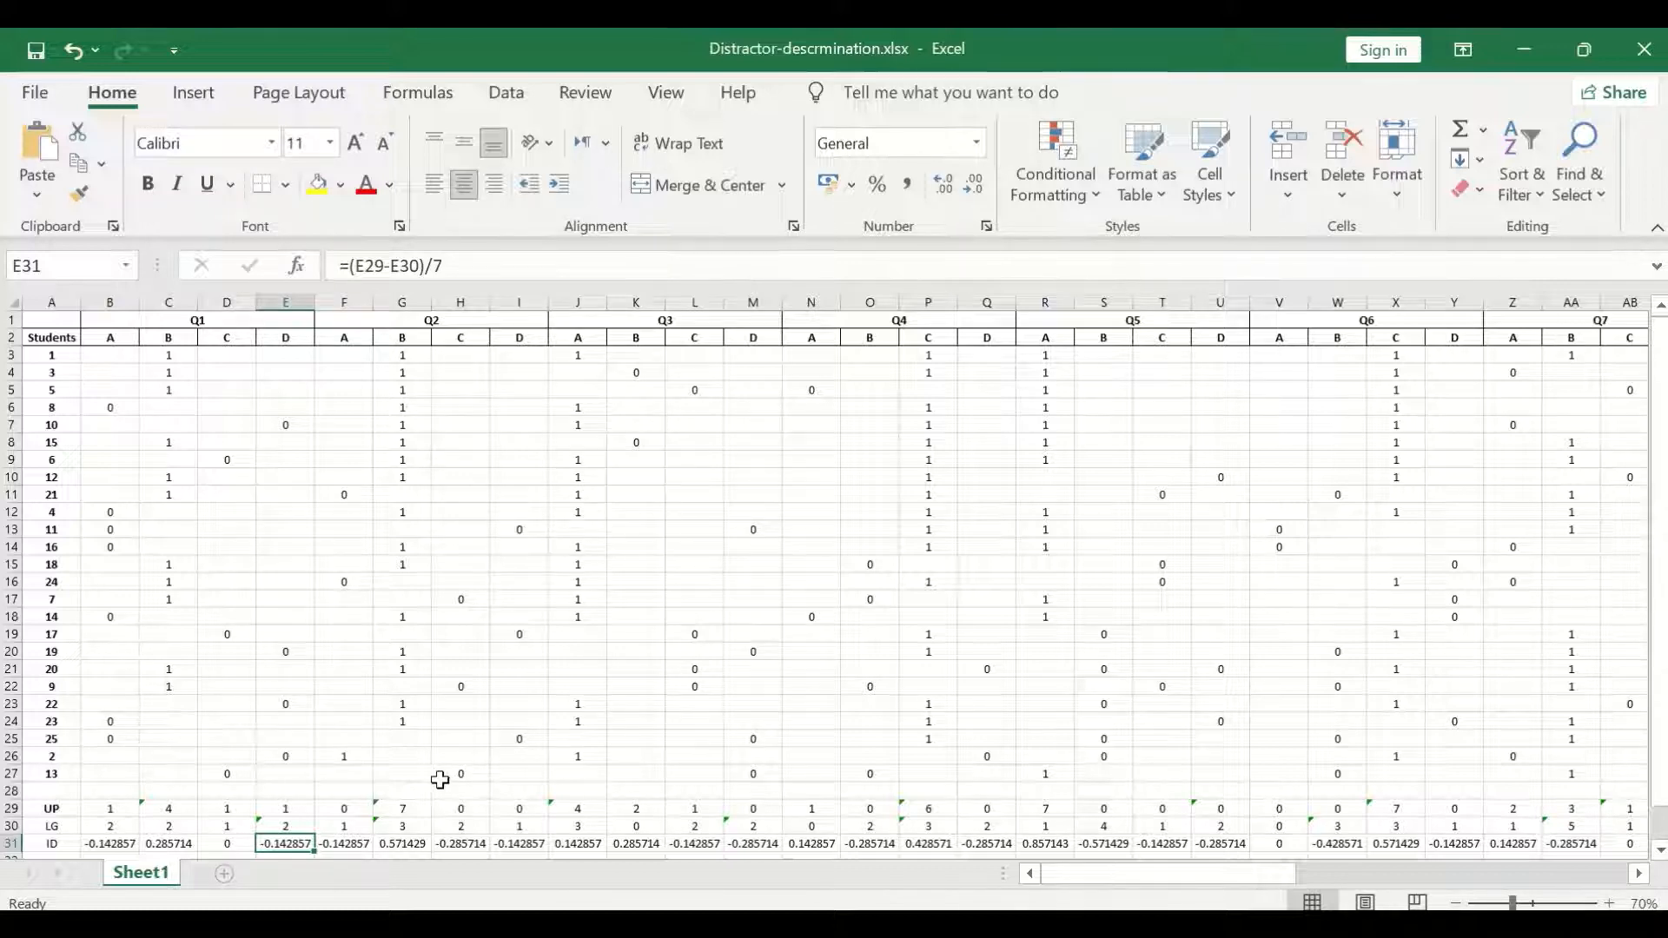
scroll(439, 590, down, 1)
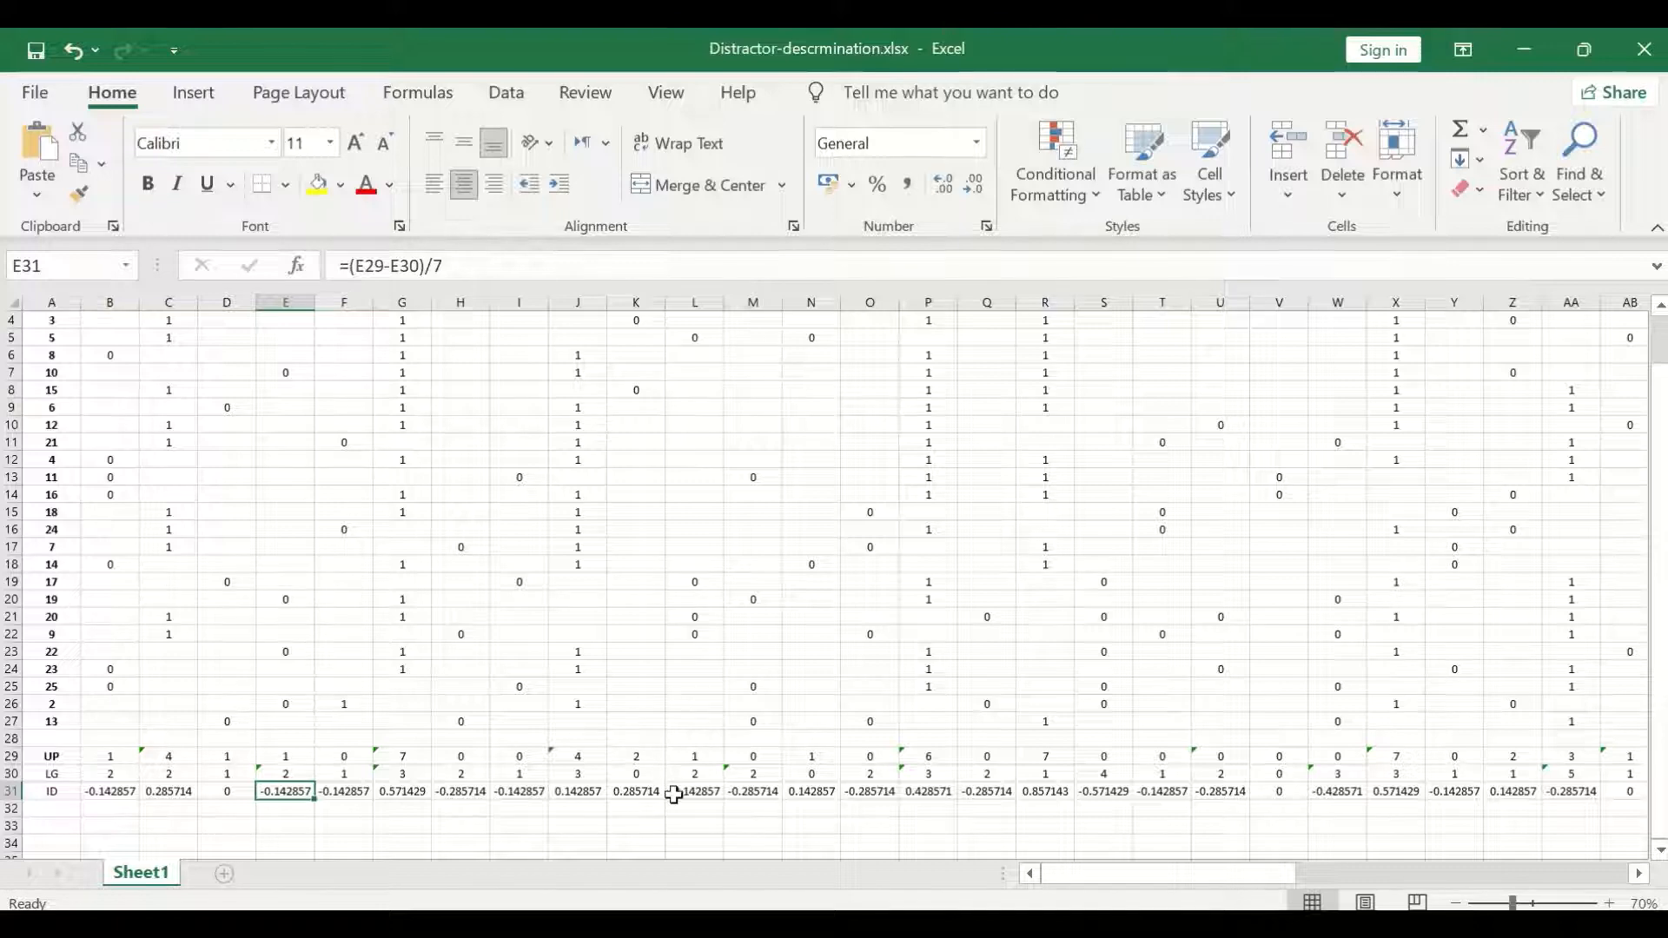
scroll(542, 768, up, 1)
scroll(542, 767, up, 1)
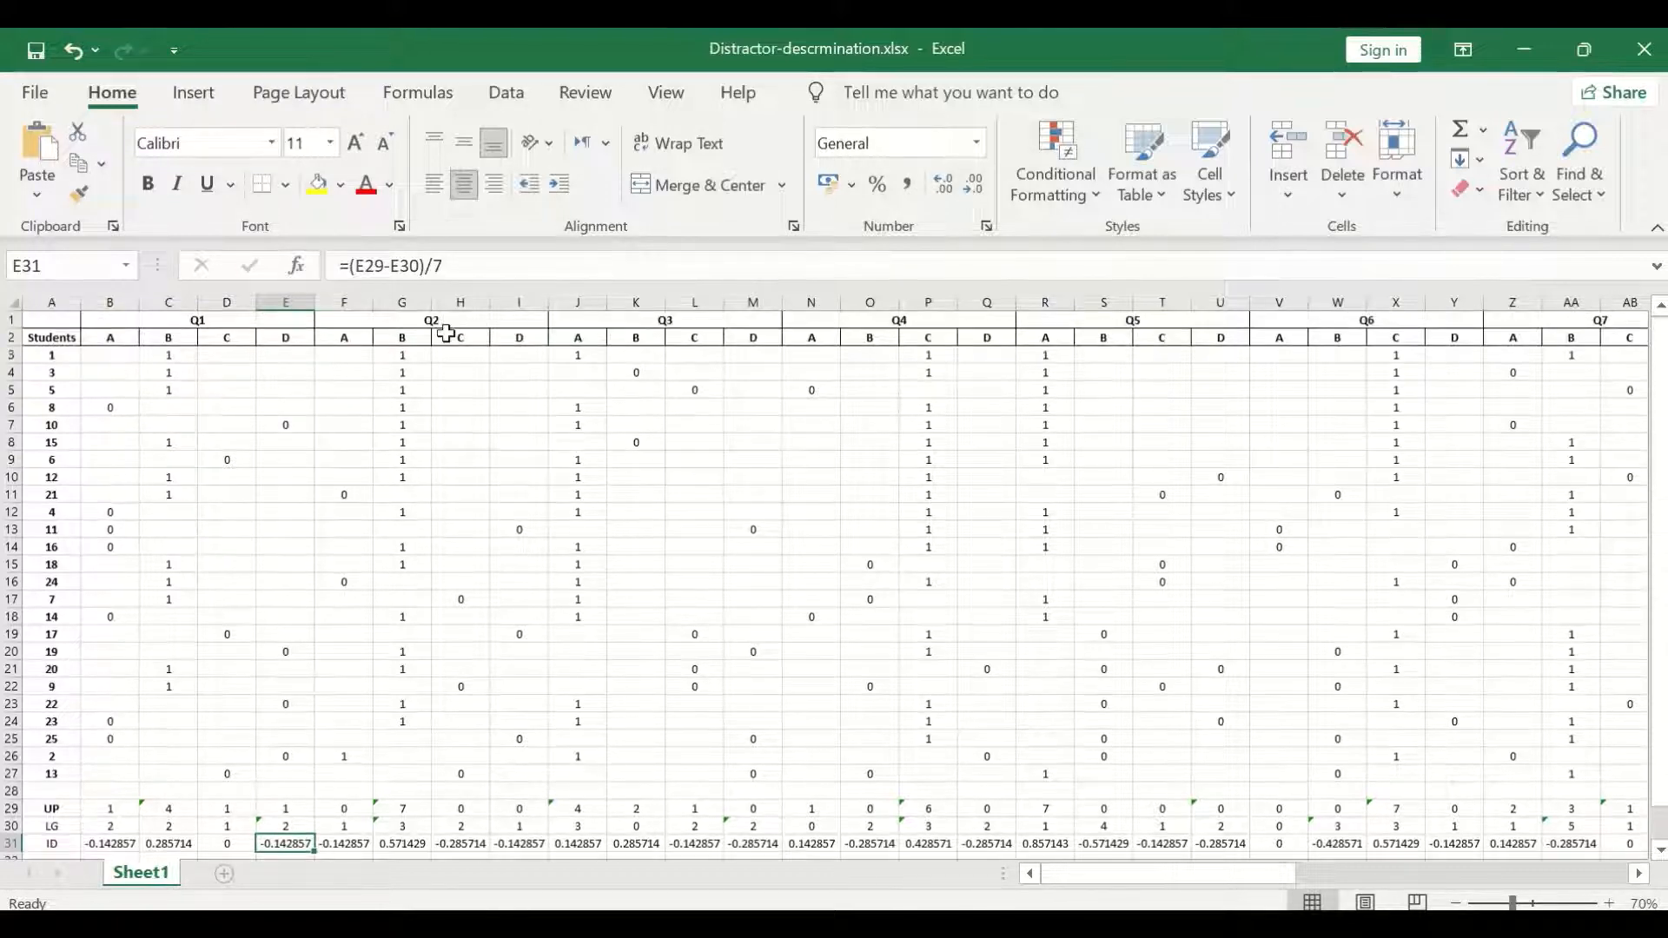
scroll(469, 522, down, 3)
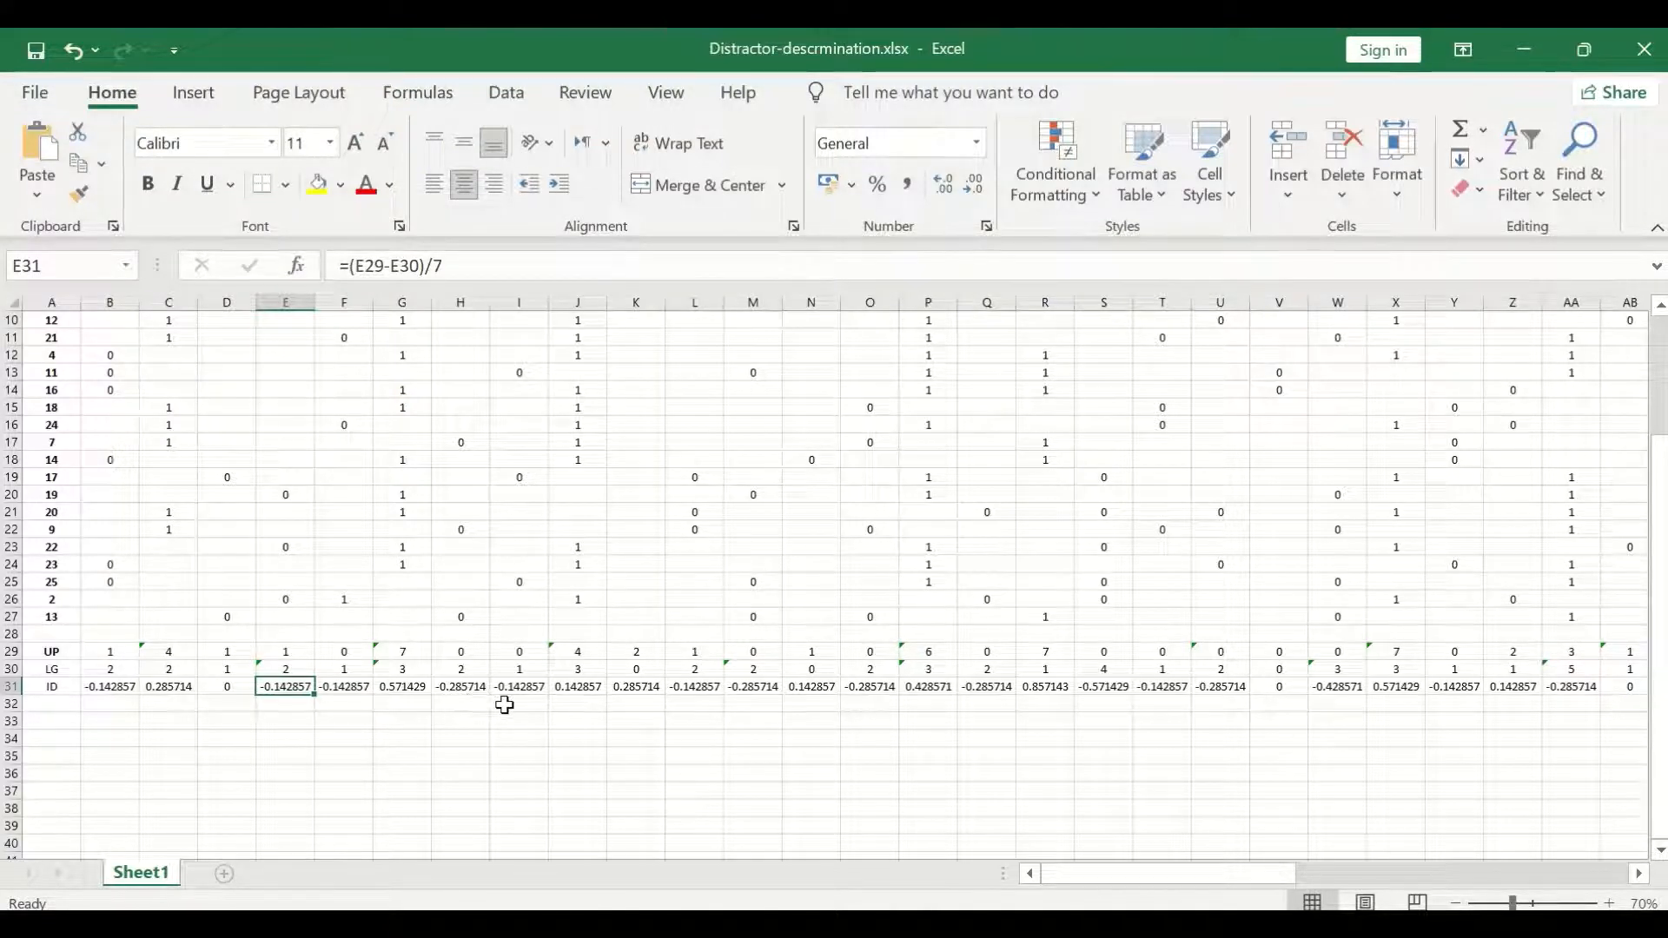
scroll(979, 732, up, 3)
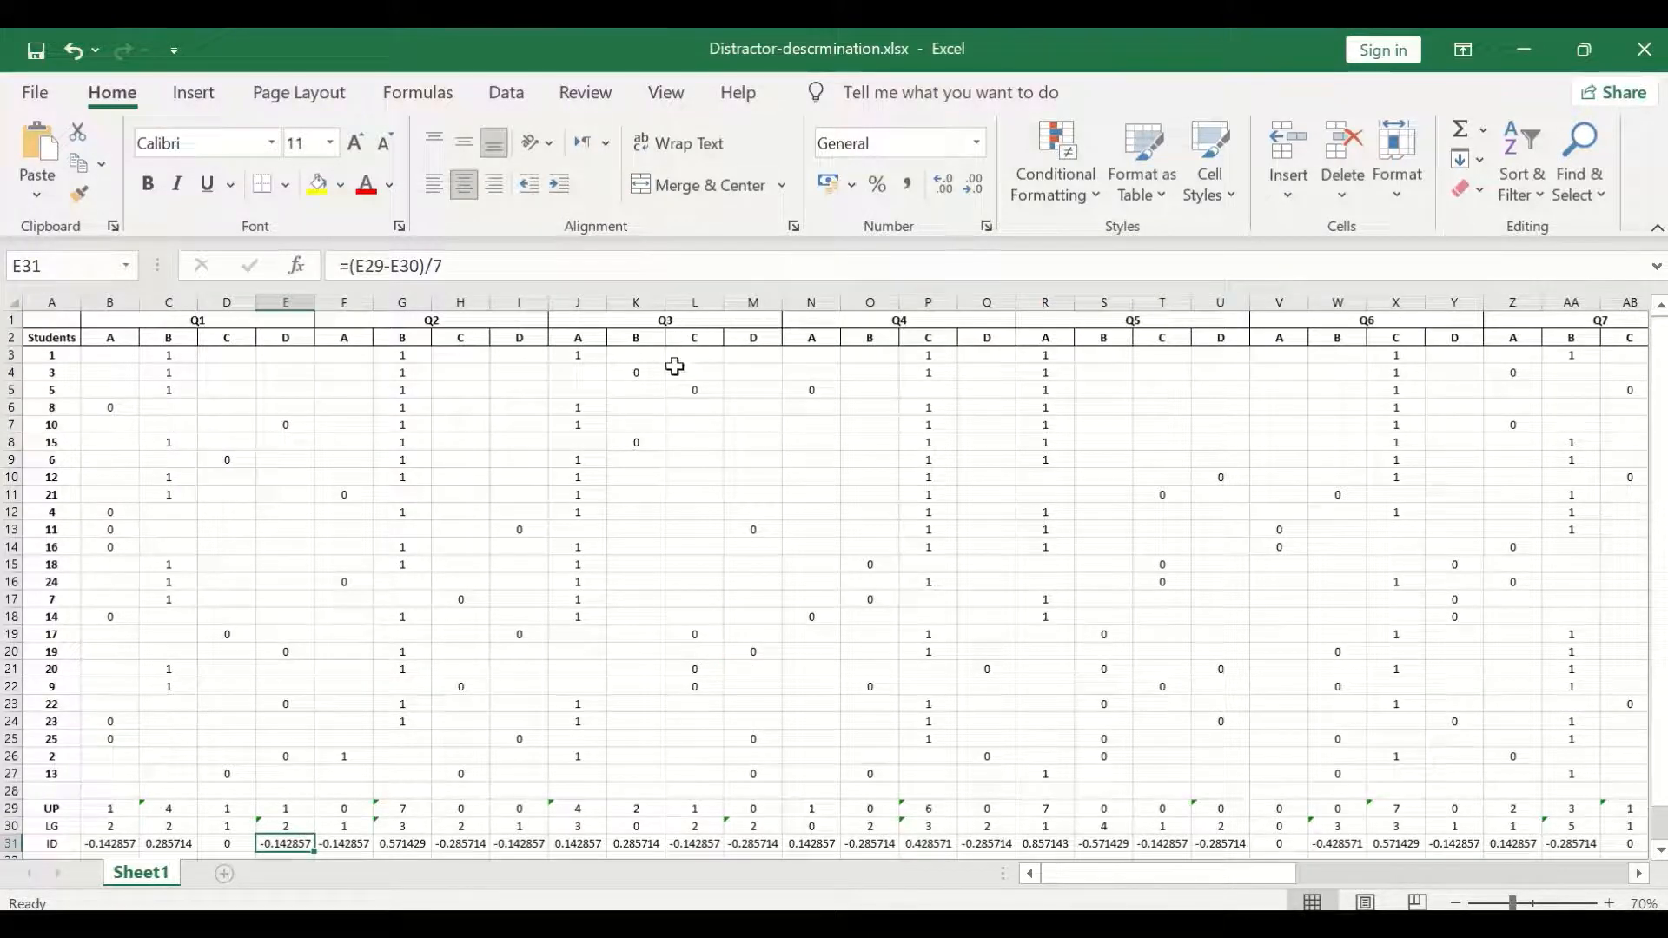
scroll(672, 372, down, 1)
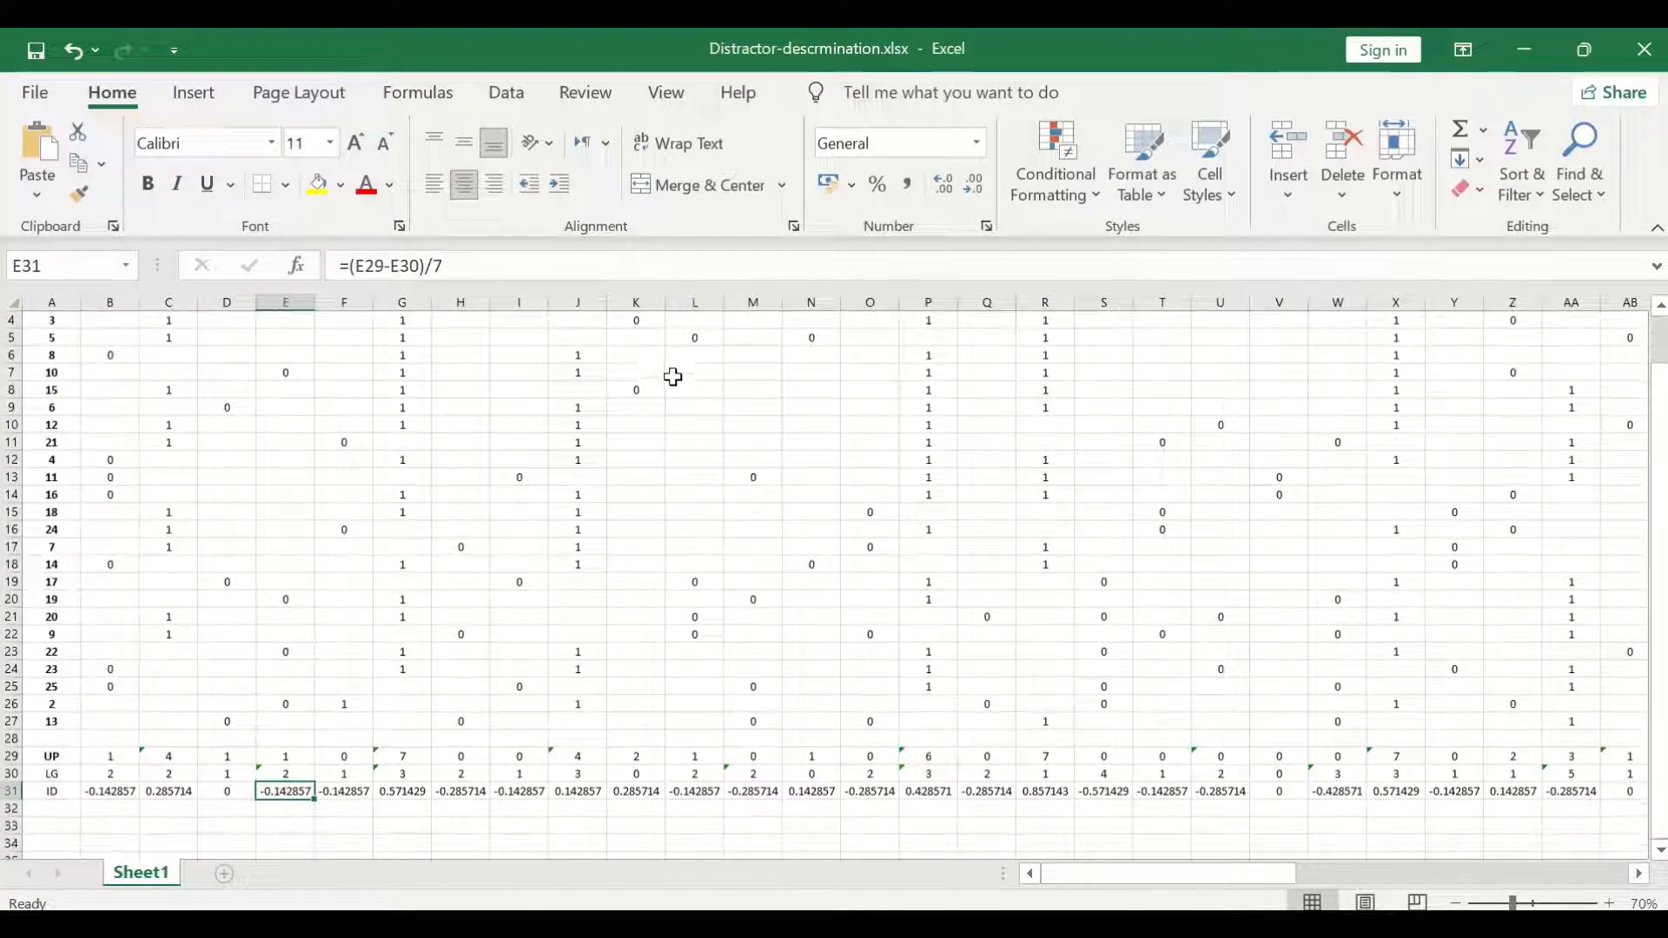
click(641, 790)
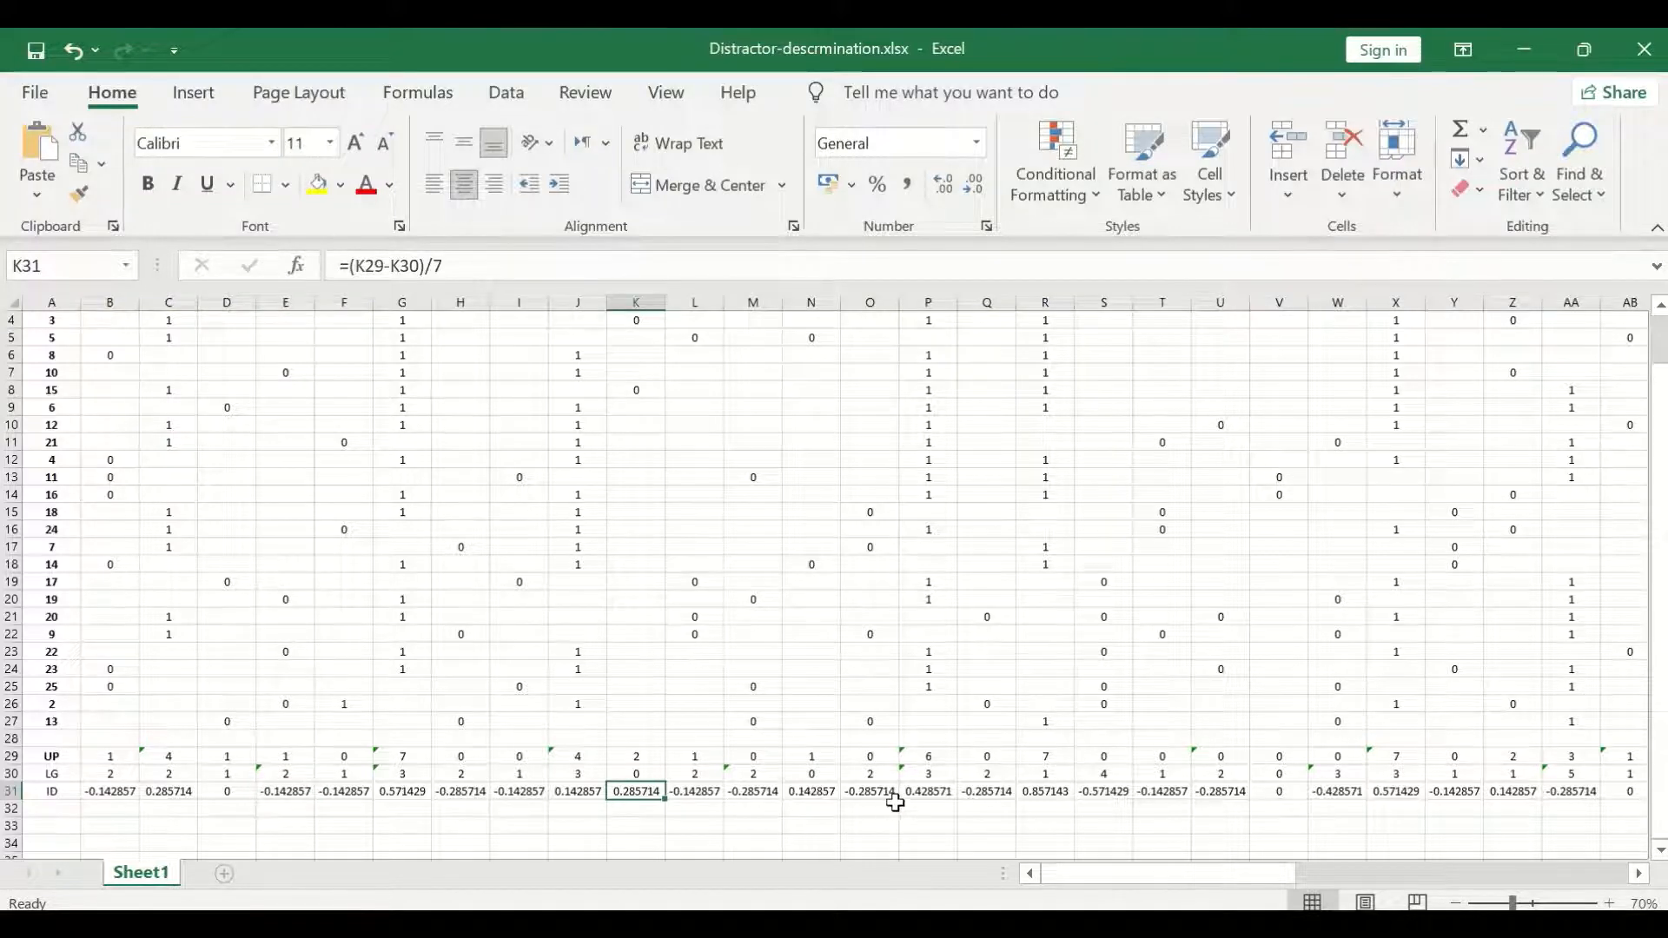
scroll(893, 804, down, 3)
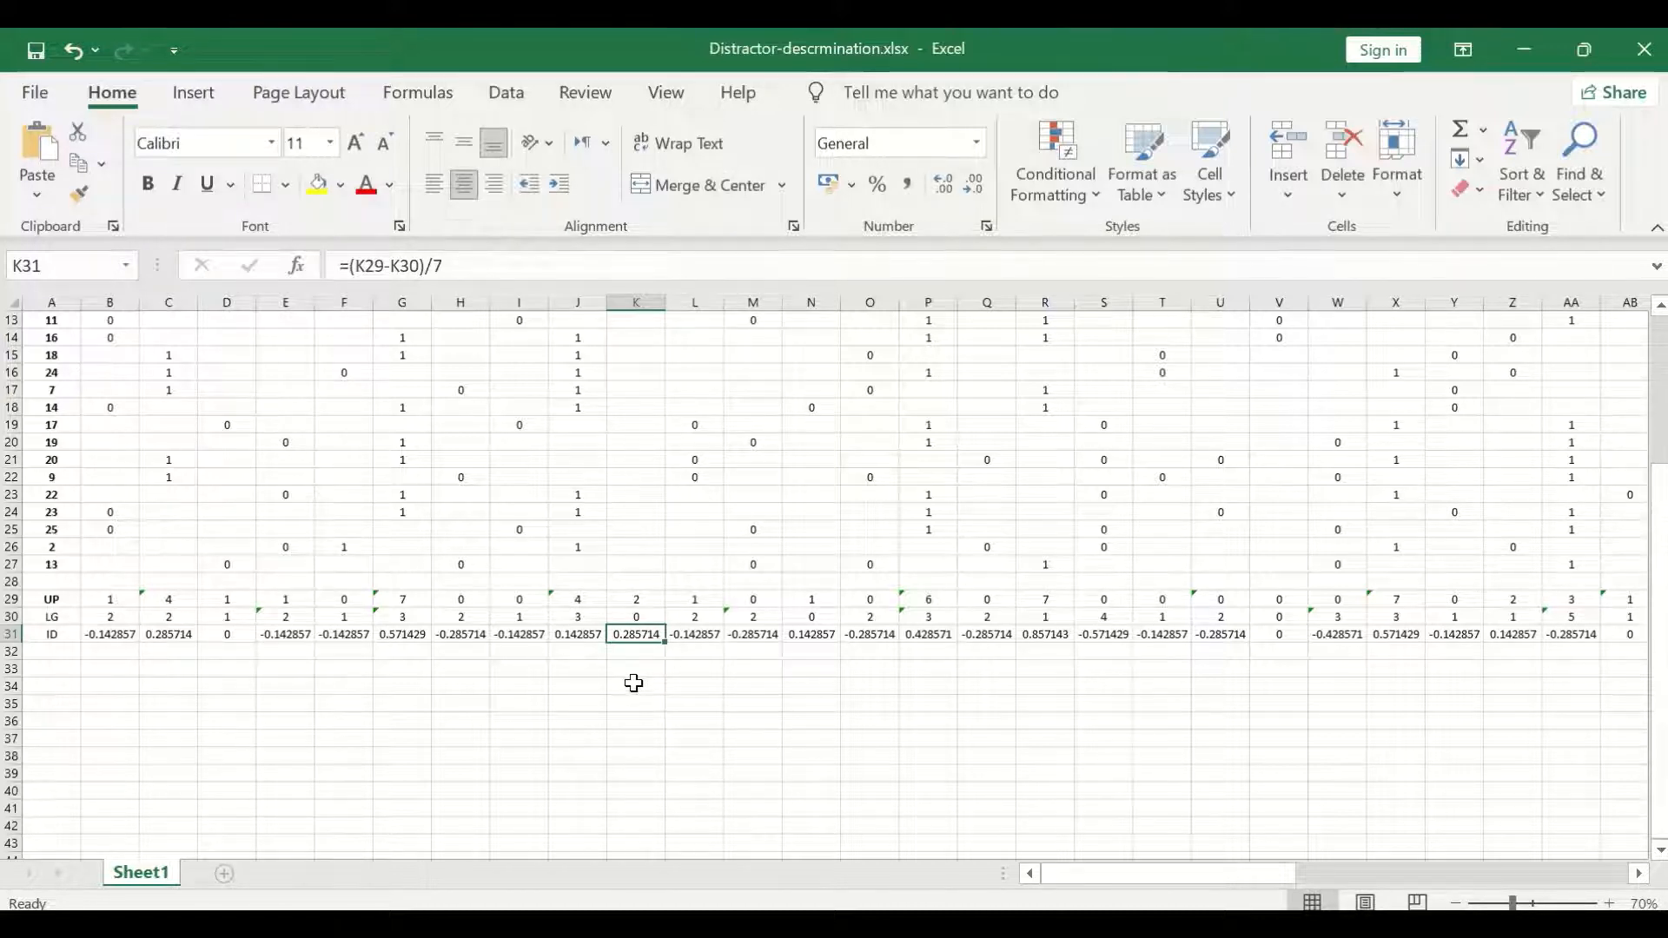
scroll(634, 681, up, 1)
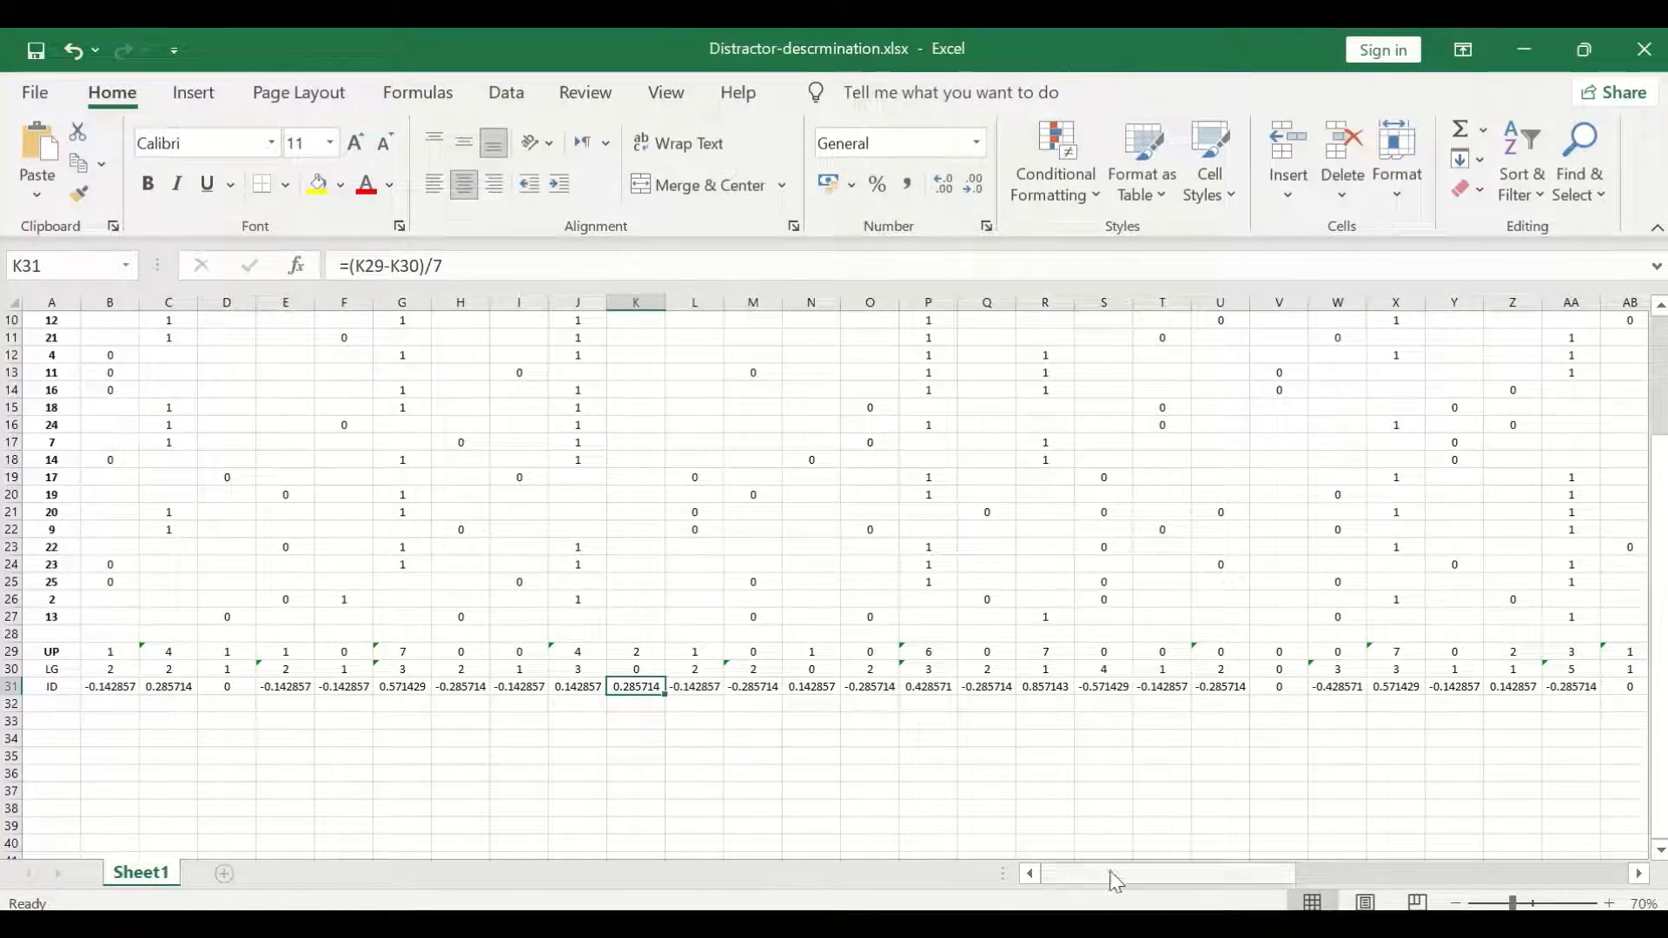
Examine the discrimination indices of the remaining questions through BI31, checking Q6 option A in V31 and Q7 options A and C.
drag(1112, 879, 1252, 879)
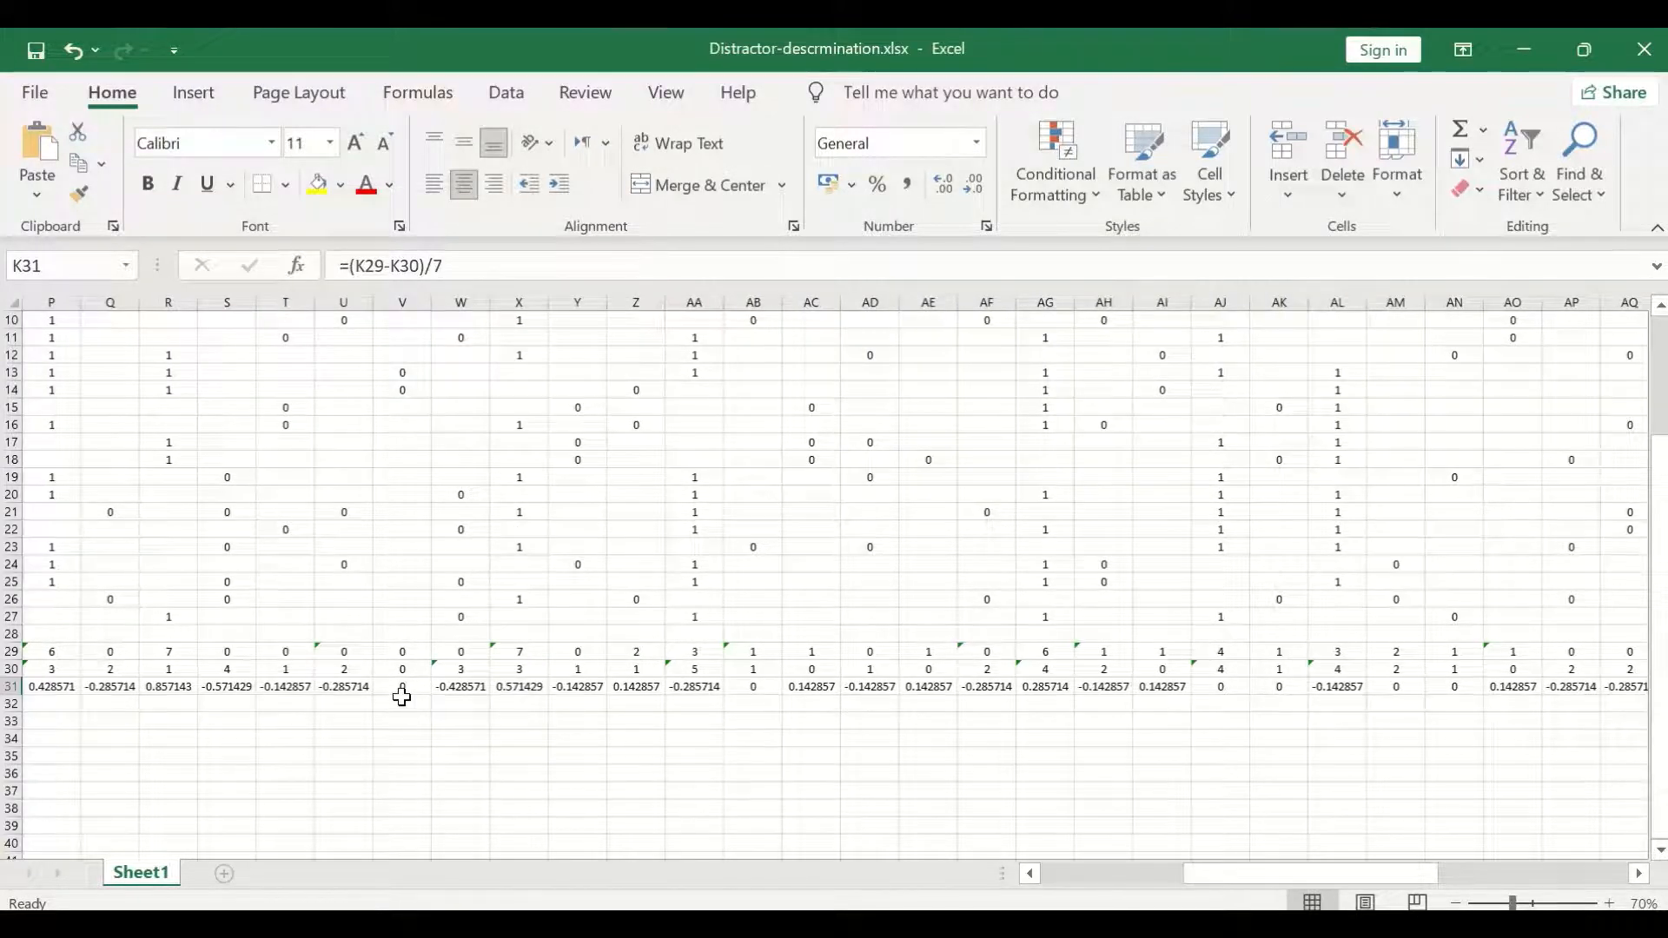
click(756, 693)
click(400, 685)
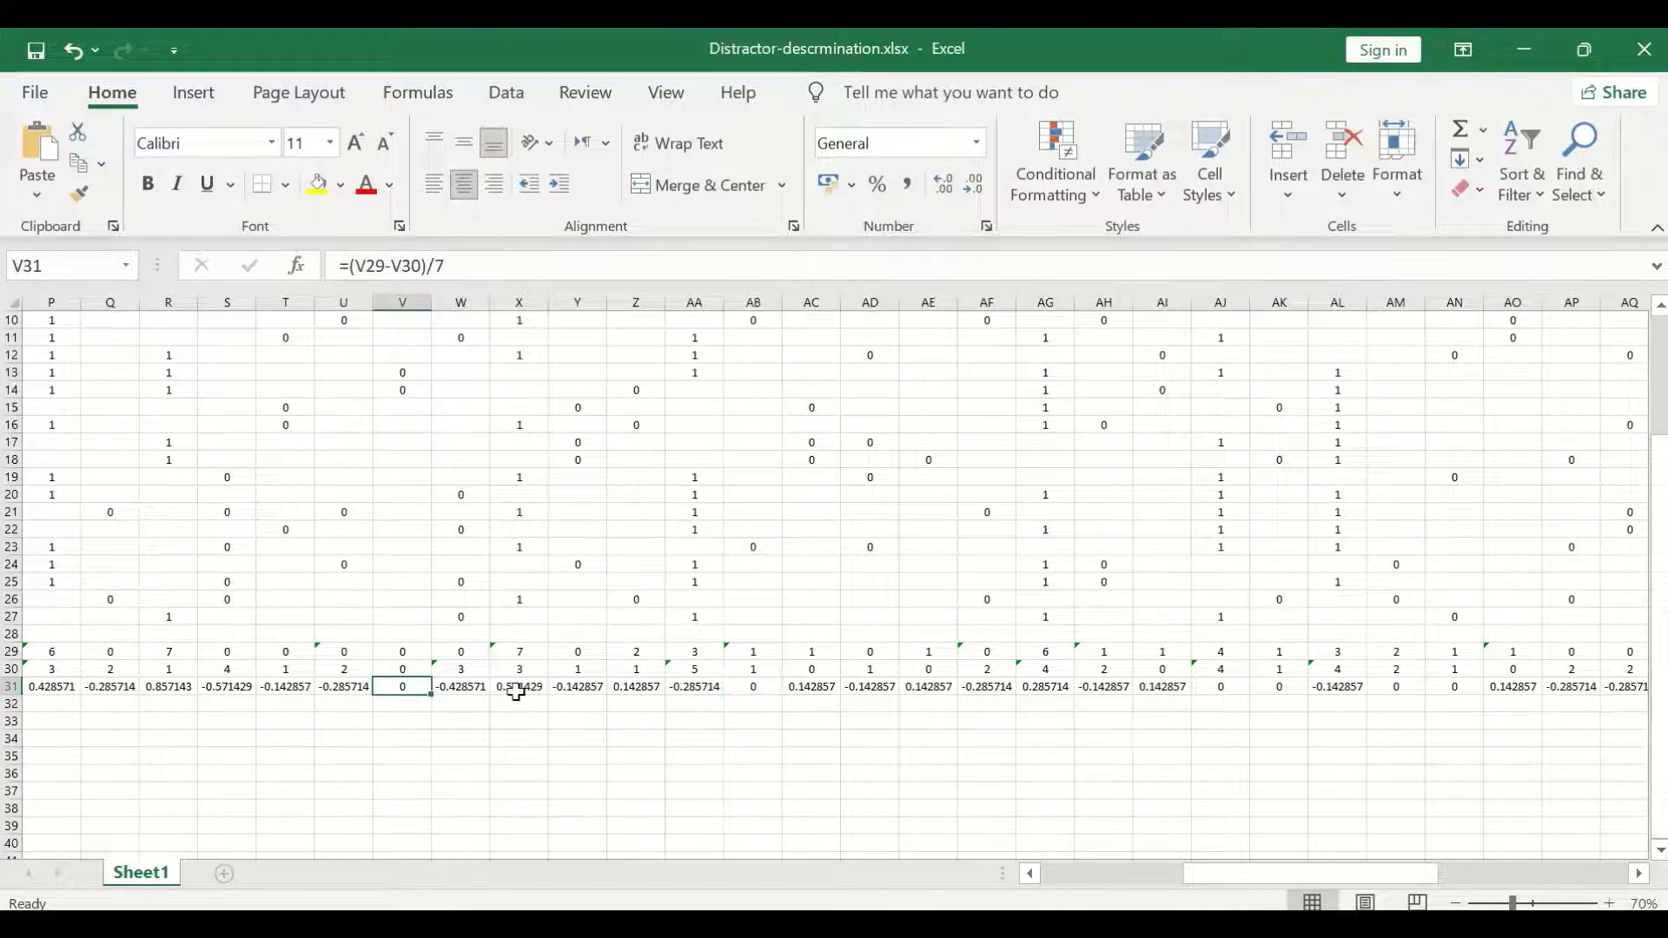
click(636, 690)
scroll(632, 697, up, 3)
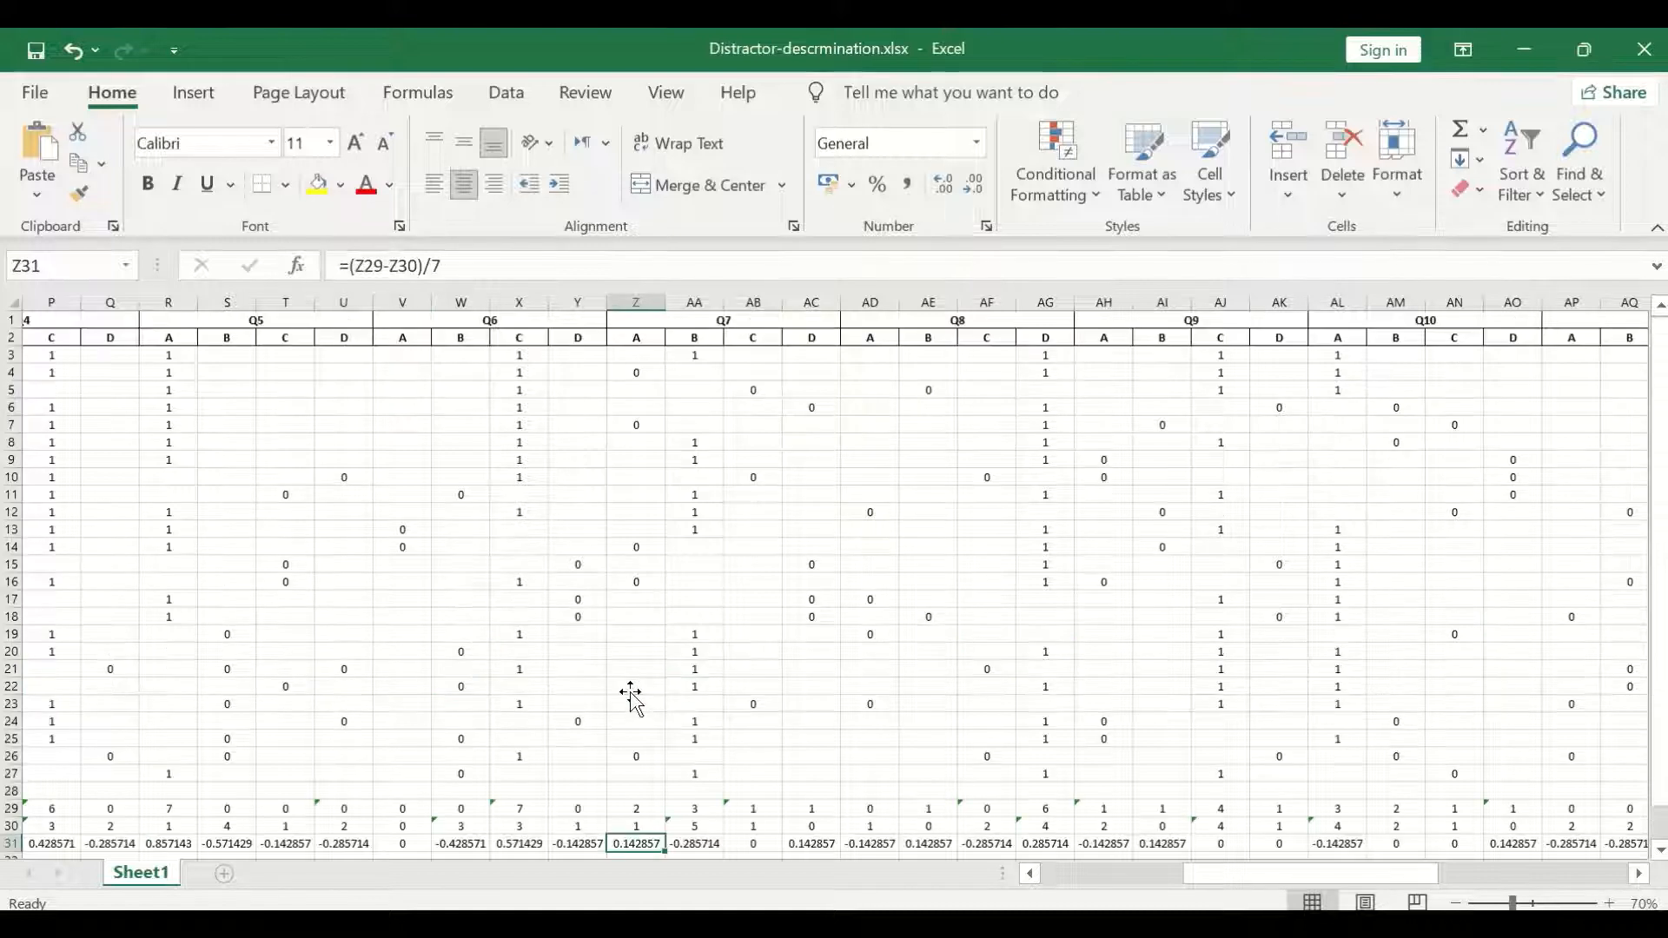
scroll(632, 696, down, 2)
scroll(639, 764, up, 2)
scroll(639, 765, down, 3)
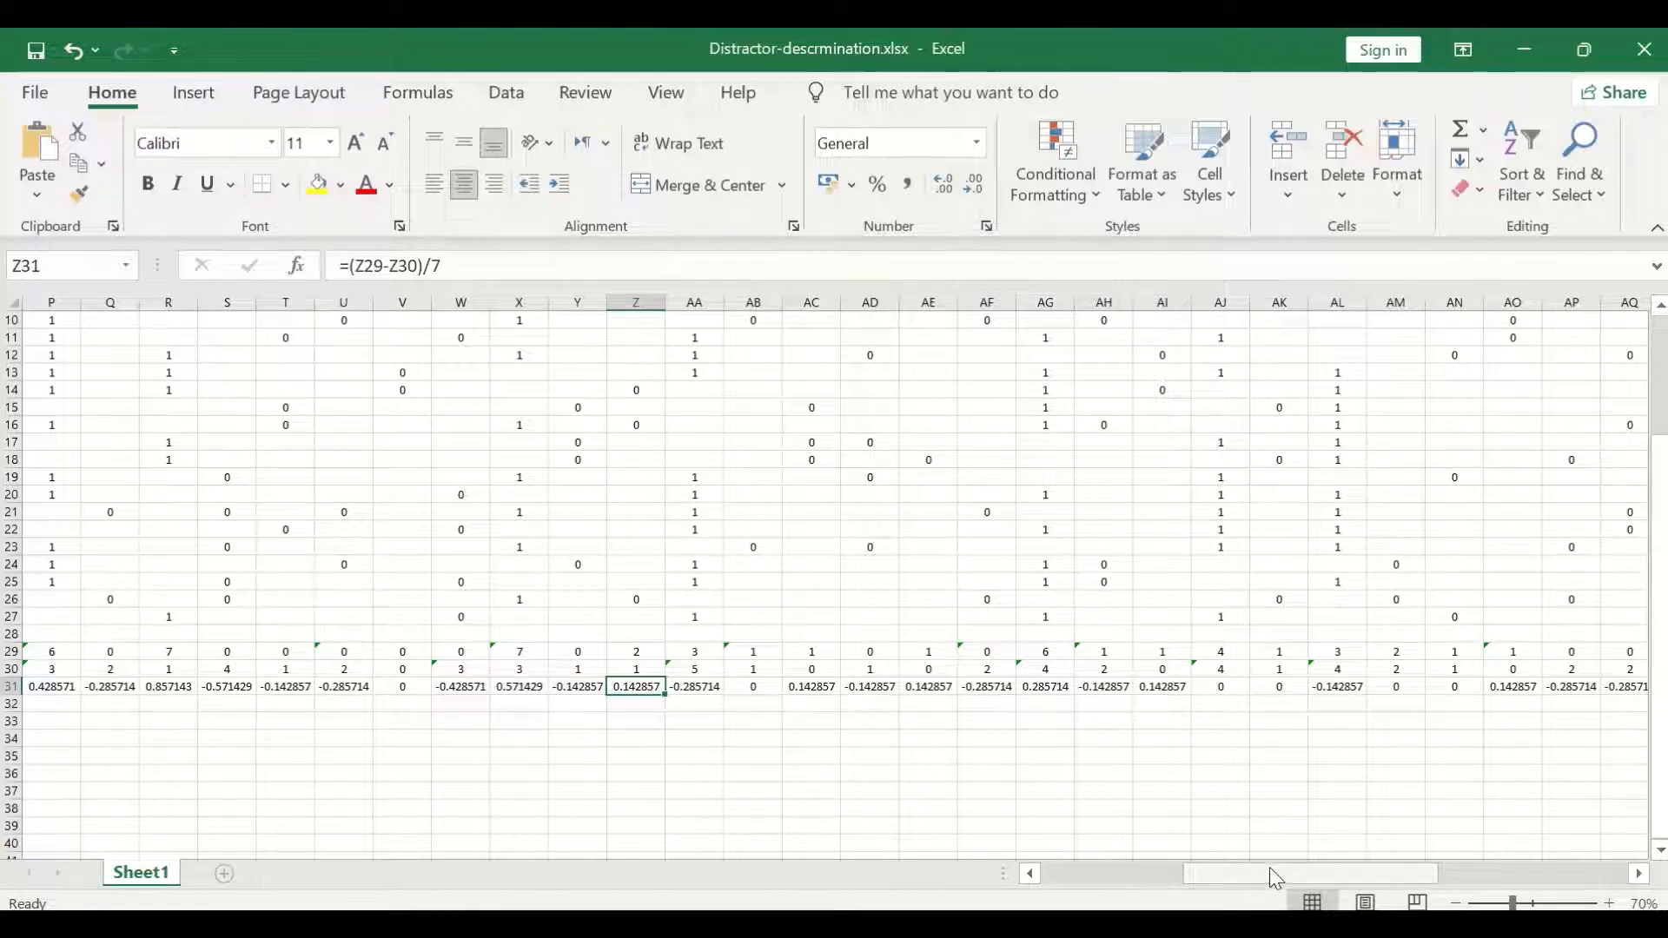
drag(1264, 871, 1476, 863)
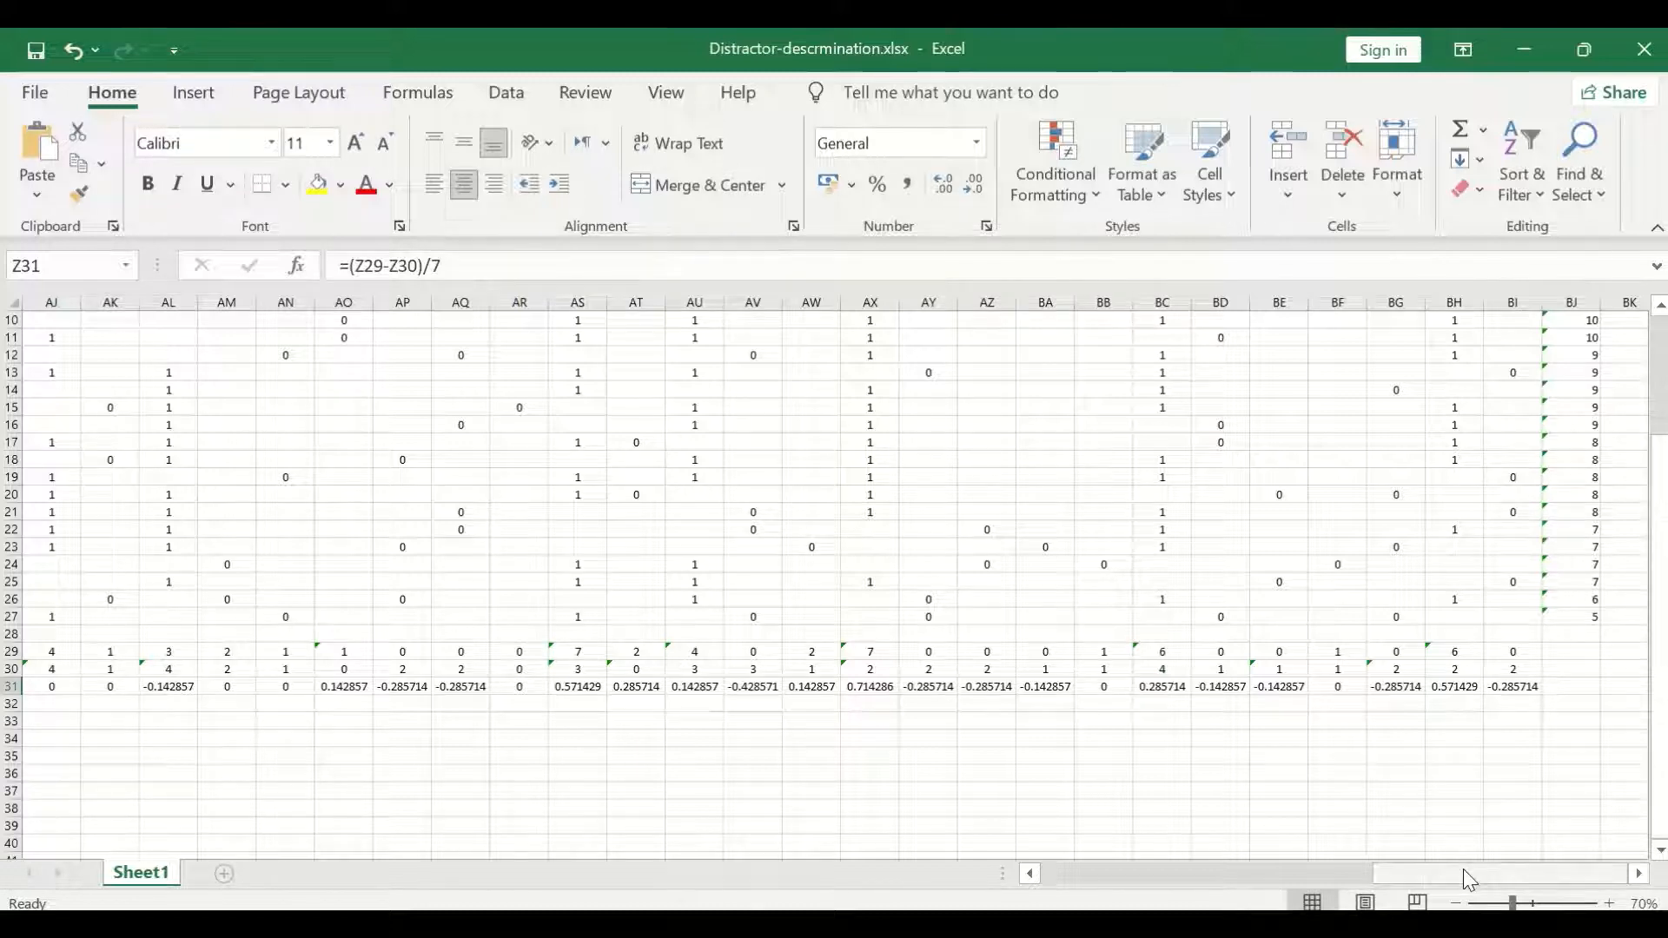
drag(1463, 873, 1624, 882)
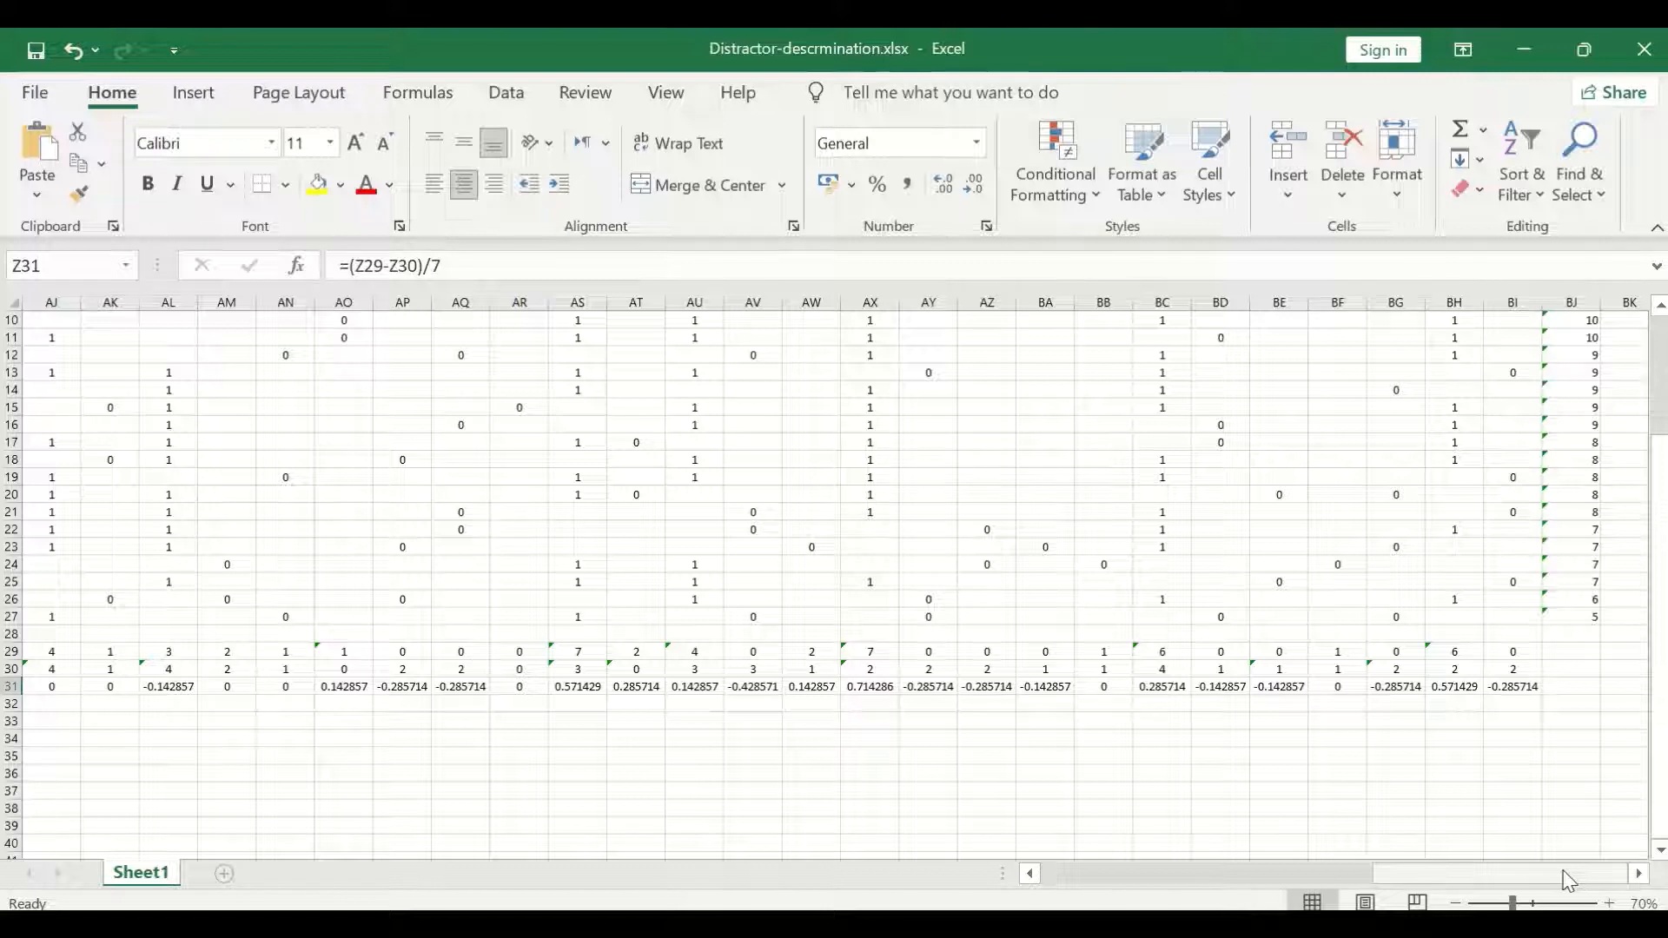